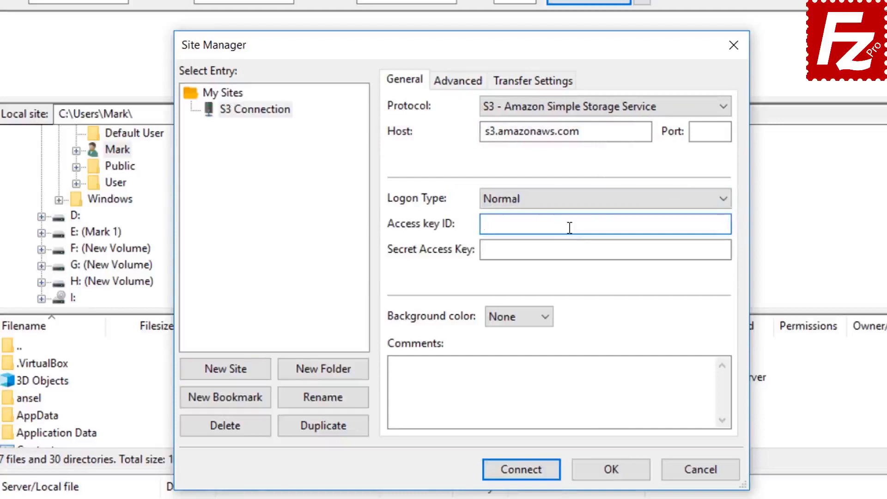
- Paste the S3 access key ID and secret access key, then connect with passwords saved
{"action": "key", "text": "ctrl+v"}
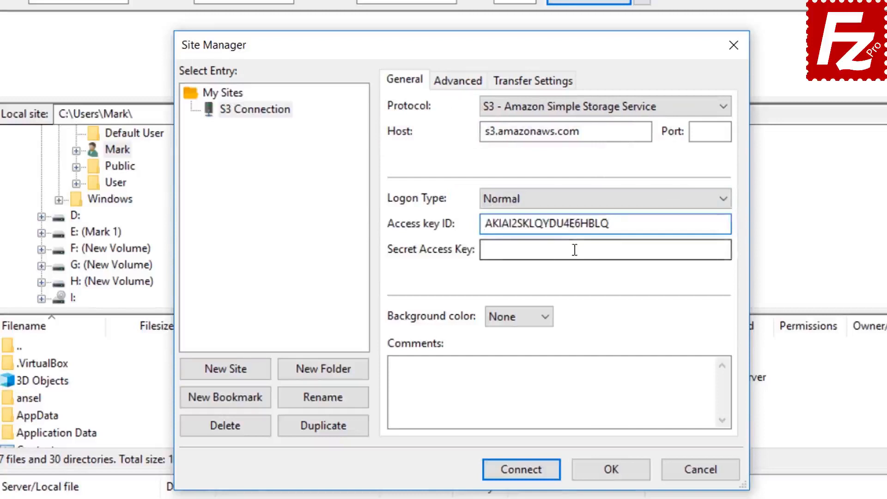
{"action": "left_click", "coordinate": [574, 250]}
{"action": "key", "text": "ctrl+v"}
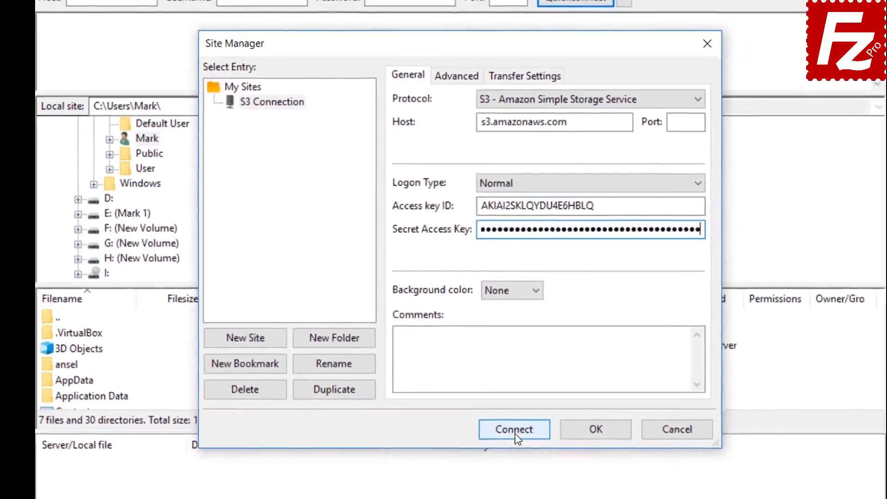
{"action": "left_click", "coordinate": [522, 471]}
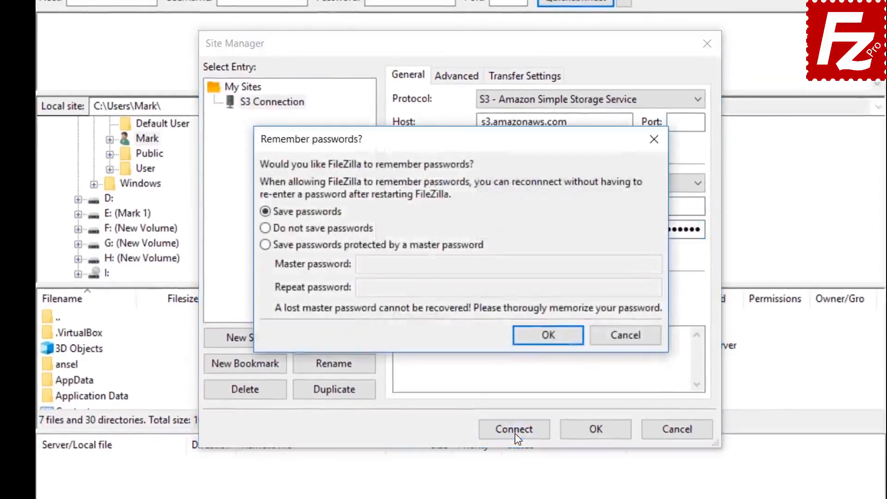
{"action": "left_click", "coordinate": [550, 336]}
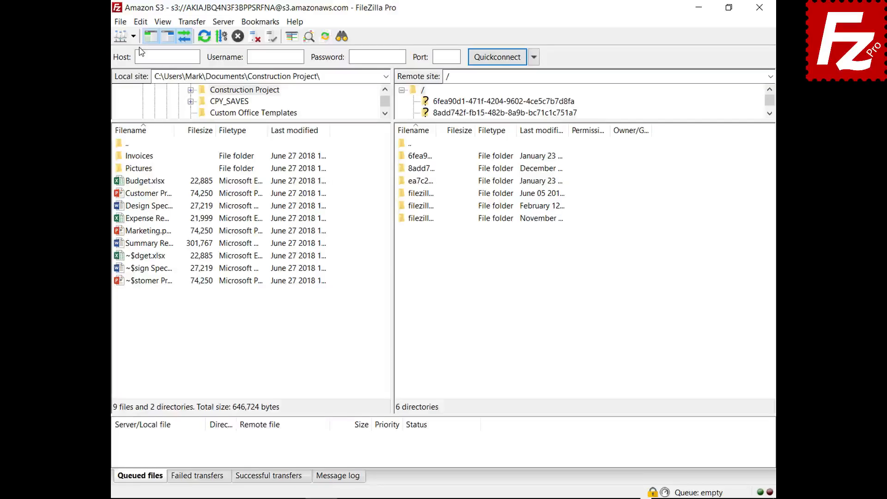
- Add a new S3 provider named DigitalOcean on the Settings S3: Providers page
{"action": "left_click", "coordinate": [124, 23]}
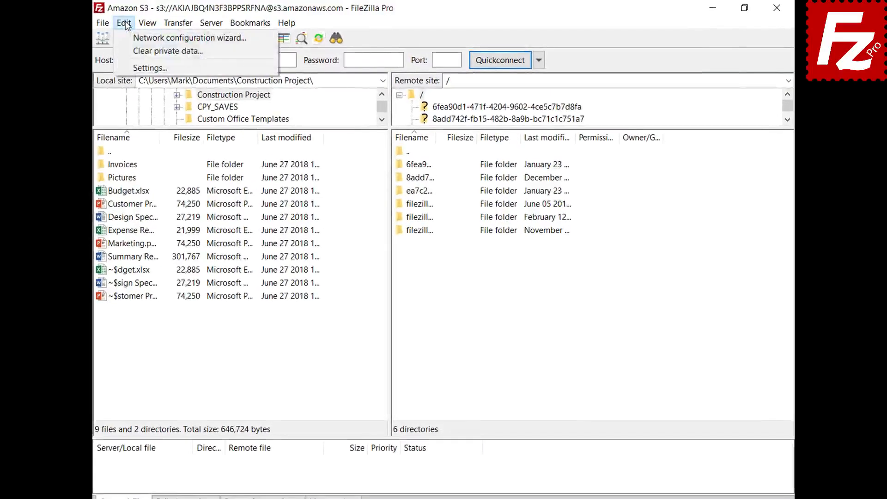
{"action": "left_click", "coordinate": [130, 67]}
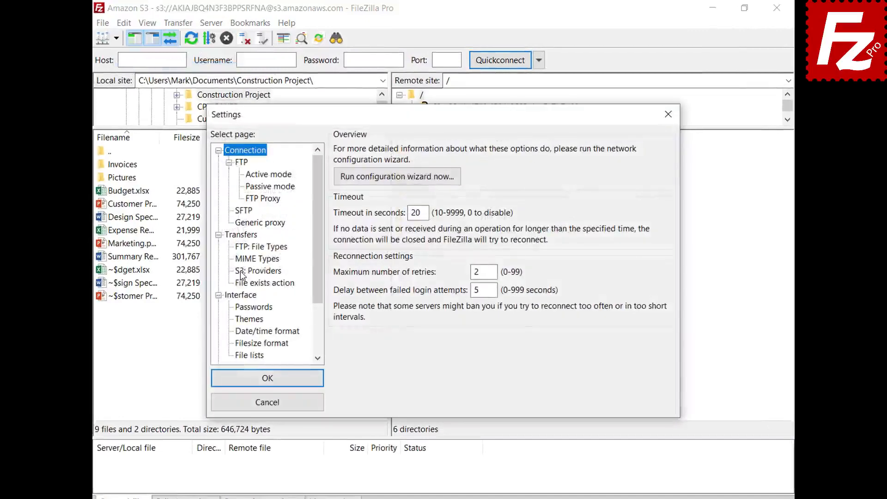
{"action": "left_click", "coordinate": [241, 272]}
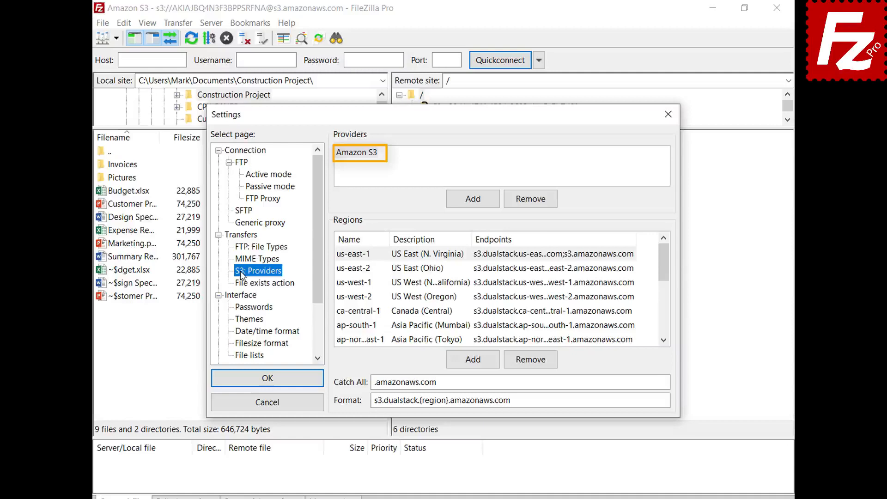
{"action": "left_click", "coordinate": [472, 206]}
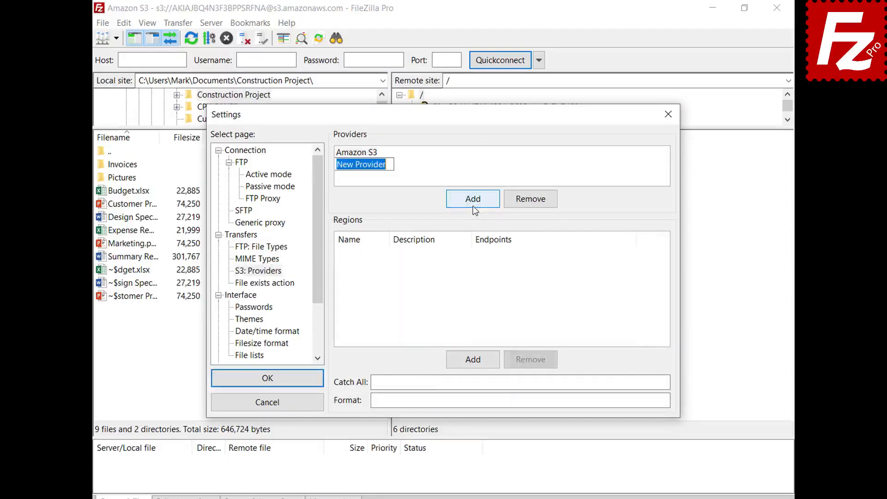
{"action": "type", "text": "D"}
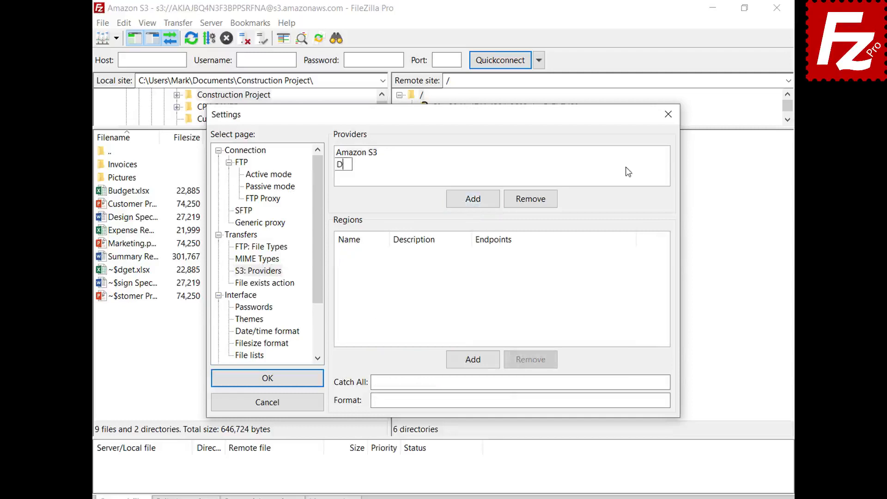
{"action": "type", "text": "igitalOcean"}
{"action": "key", "text": "Return"}
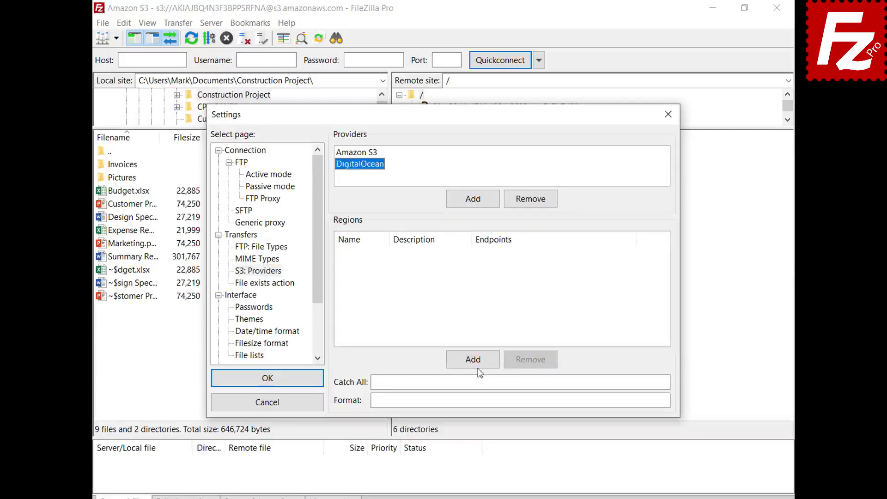
- Add region nyc3, described 'New York 3', with its pasted endpoint
{"action": "left_click", "coordinate": [478, 364]}
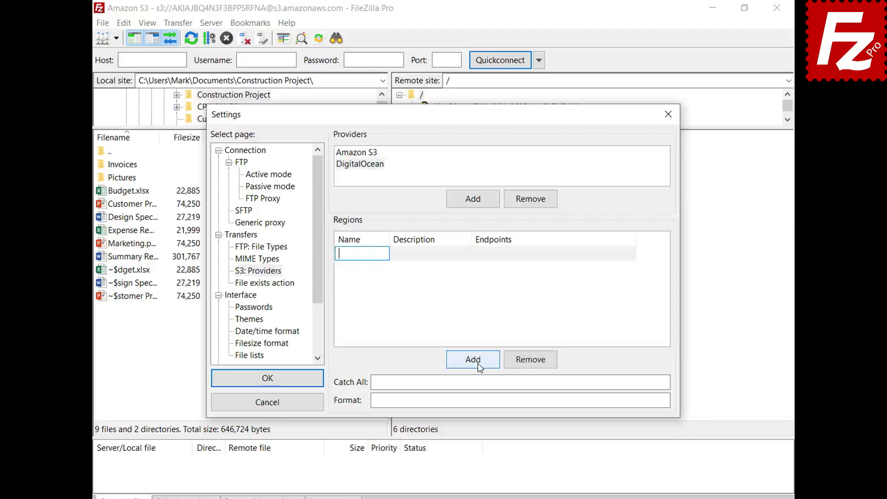
{"action": "type", "text": "nyc3"}
{"action": "left_click", "coordinate": [468, 253]}
{"action": "type", "text": "New York 3"}
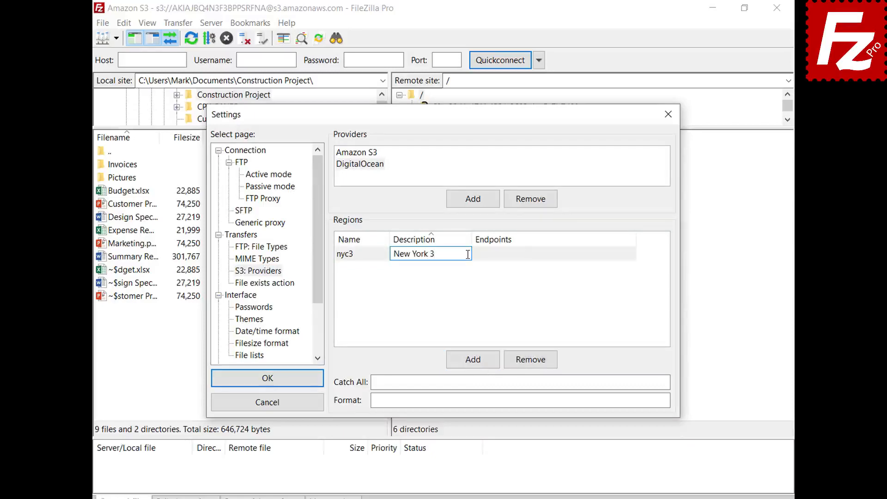
{"action": "left_click", "coordinate": [633, 254]}
{"action": "type", "text": "nyc3.digitaloceanspaces.com"}
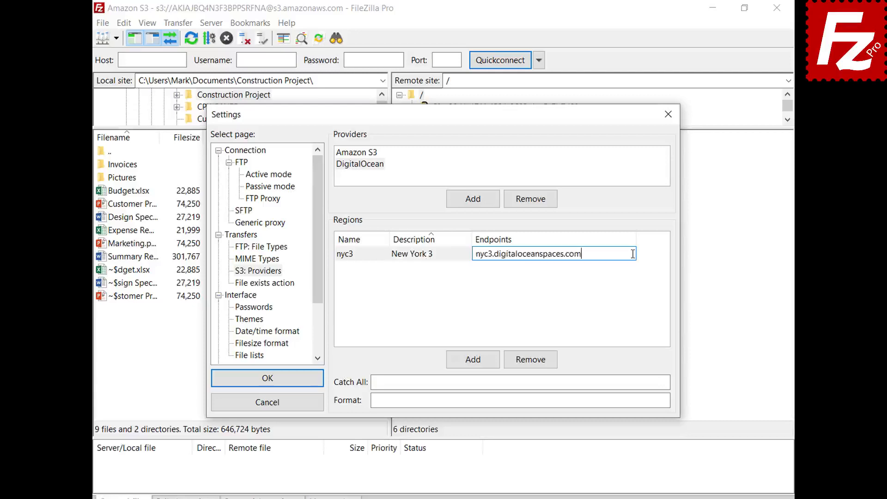
{"action": "key", "text": "Return"}
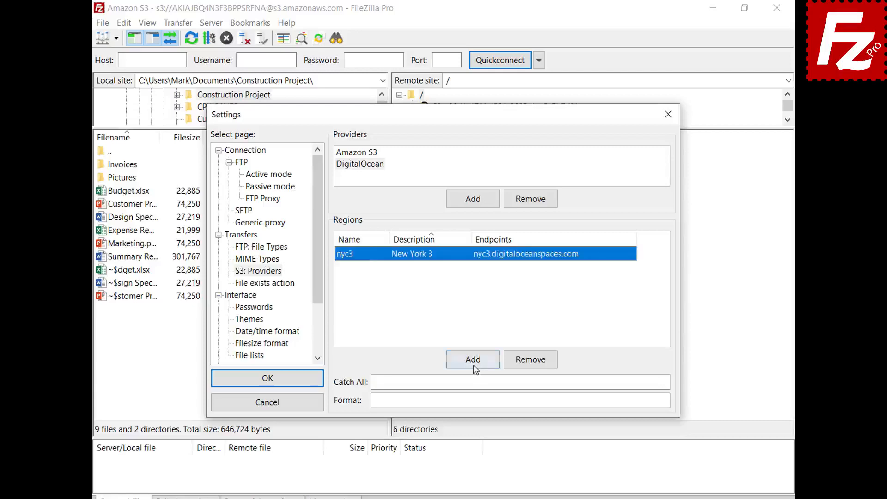
- Add region sgp1, described 'Singapore 1', with its pasted endpoint
{"action": "left_click", "coordinate": [473, 359]}
{"action": "type", "text": "sgp1"}
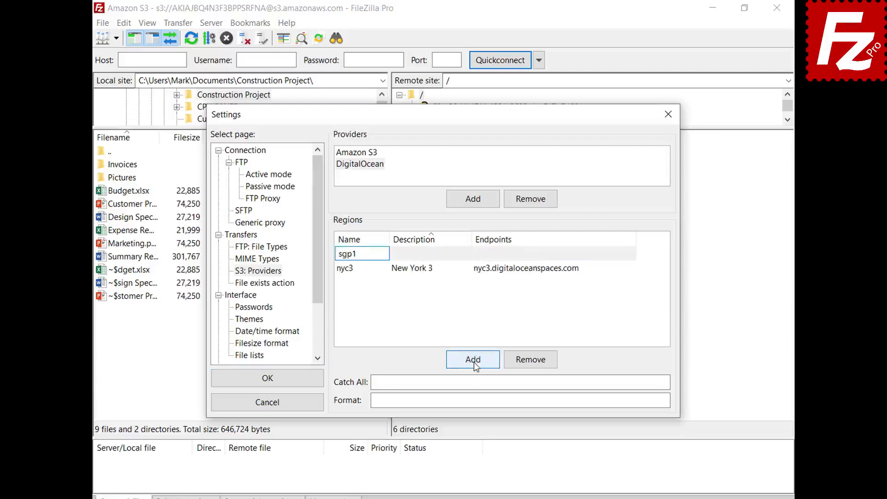
{"action": "left_click", "coordinate": [462, 254]}
{"action": "type", "text": "Singapore 1"}
{"action": "key", "text": "Return"}
{"action": "left_click", "coordinate": [631, 268]}
{"action": "type", "text": "sgp1.digitaloceanspaces.com"}
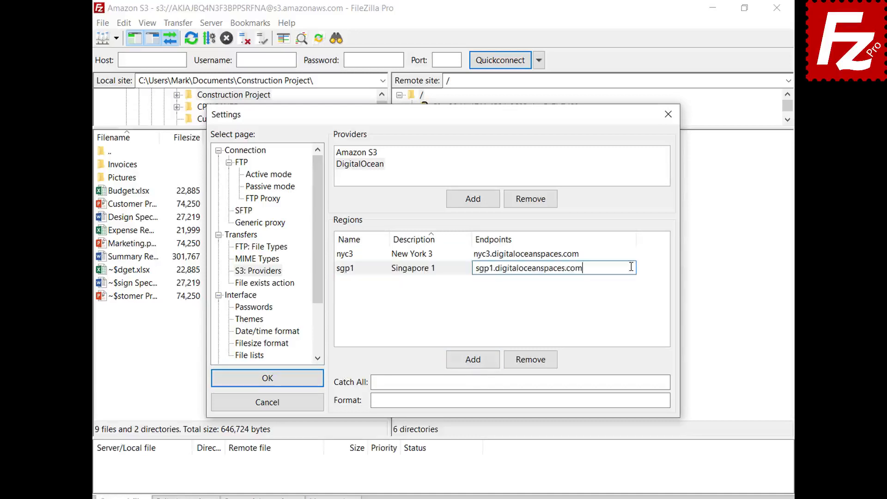
{"action": "key", "text": "Return"}
- Add region ams3, described 'Amsterdam 3', with its pasted endpoint
{"action": "left_click", "coordinate": [474, 360]}
{"action": "type", "text": "ams3"}
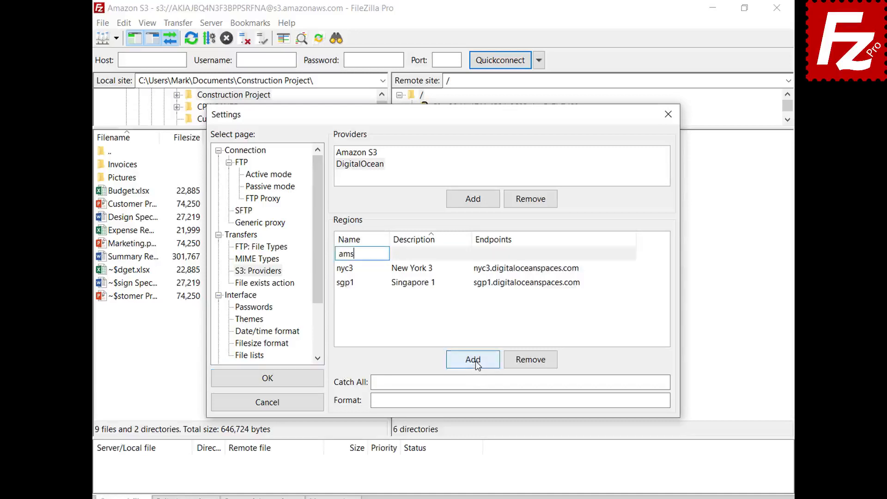
{"action": "left_click", "coordinate": [462, 254]}
{"action": "type", "text": "Amsterdam 3"}
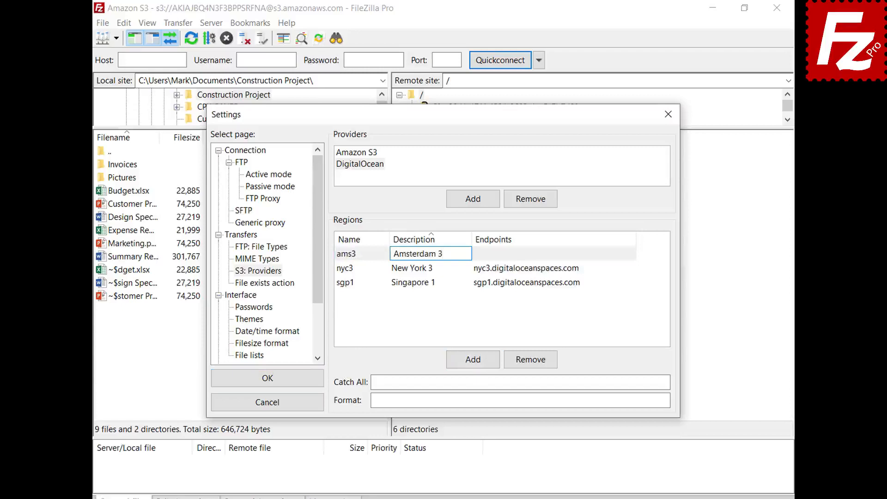
{"action": "key", "text": "Return"}
{"action": "left_click", "coordinate": [631, 254]}
{"action": "type", "text": "ams3.digitaloceanspaces.com"}
{"action": "key", "text": "Return"}
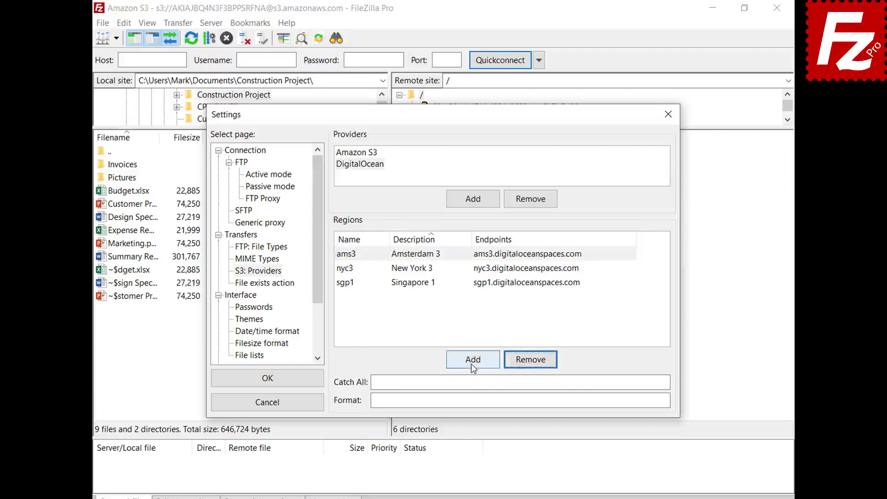
- Add region sfo2, described 'San Francisco 2', with its pasted endpoint
{"action": "left_click", "coordinate": [471, 365]}
{"action": "type", "text": "sfo2"}
{"action": "left_click", "coordinate": [466, 253]}
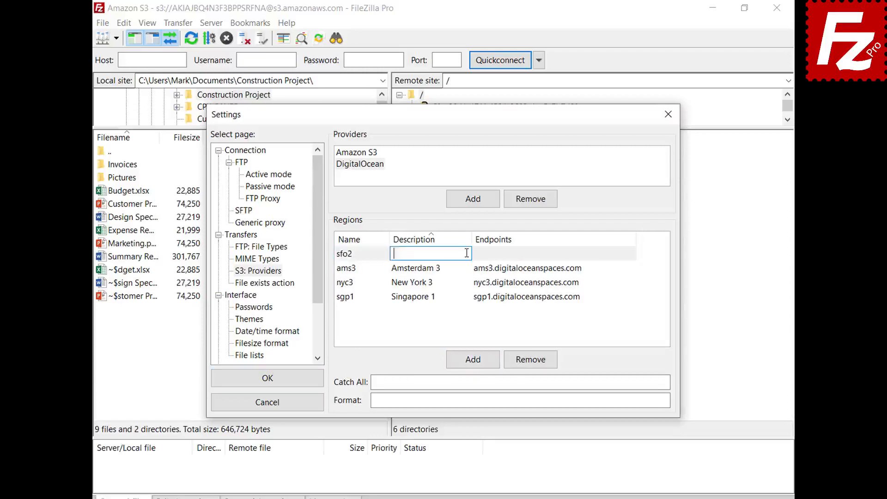
{"action": "type", "text": "San Francisco 2"}
{"action": "key", "text": "Return"}
{"action": "left_click", "coordinate": [568, 283]}
{"action": "type", "text": "sfo2.digitaloceanspaces.com"}
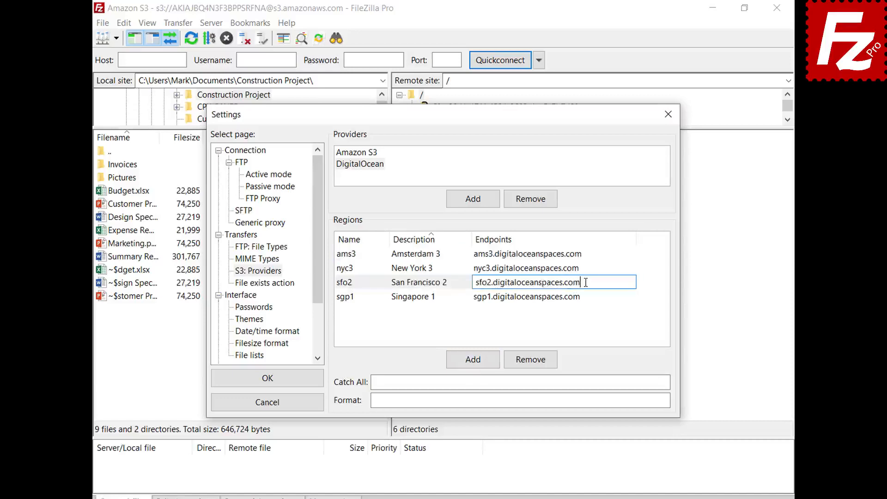
{"action": "key", "text": "Return"}
- Fill in the catch-all domain and bucket/region endpoint format, then save the settings
{"action": "left_click", "coordinate": [644, 381]}
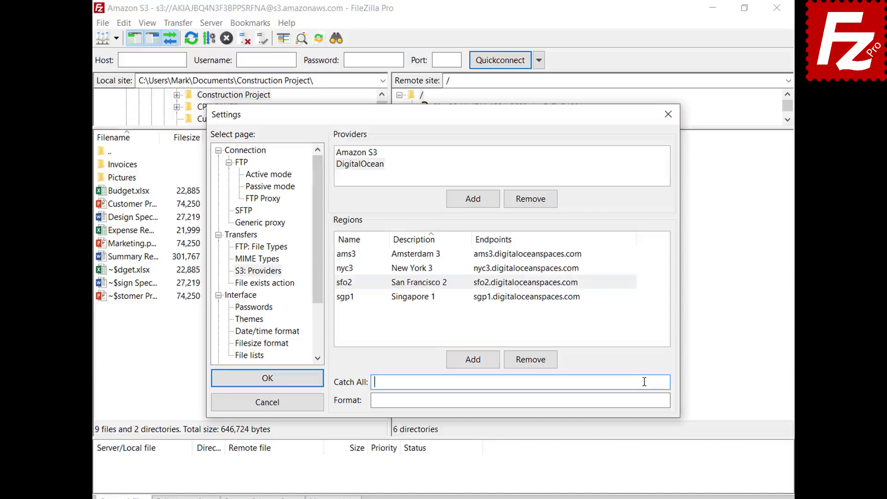
{"action": "type", "text": ".digitaloceanspaces.com"}
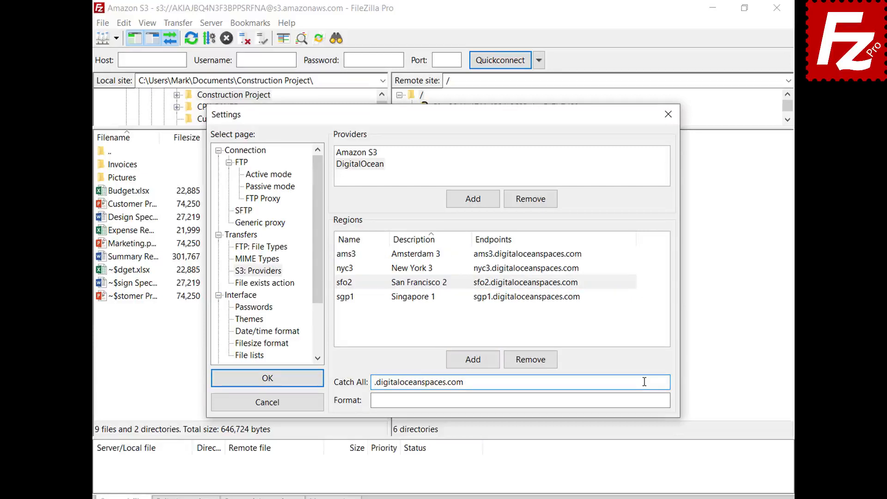
{"action": "left_click", "coordinate": [647, 400]}
{"action": "type", "text": "{BUCKET}.{REGION}.digitaloceanspaces.com"}
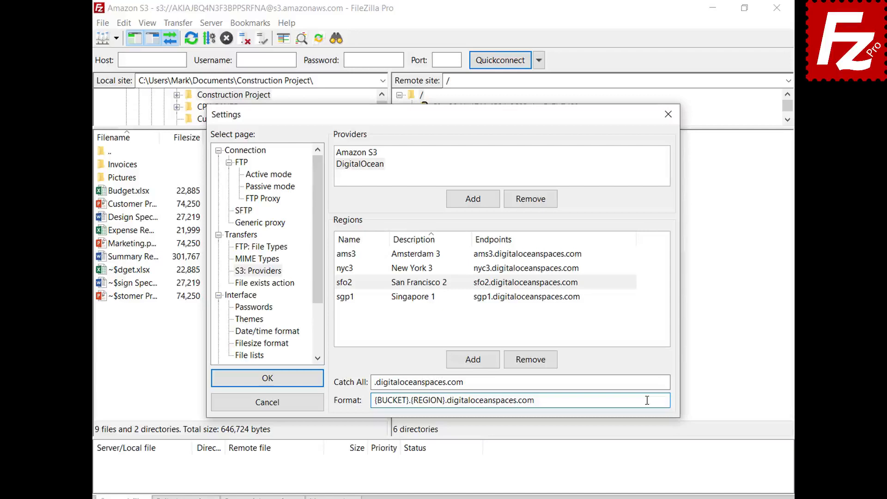
{"action": "left_click", "coordinate": [264, 381]}
- Create a 'Digital Ocean' site using the Amazon S3 protocol with the sfo3 DigitalOcean host
{"action": "left_click", "coordinate": [104, 23]}
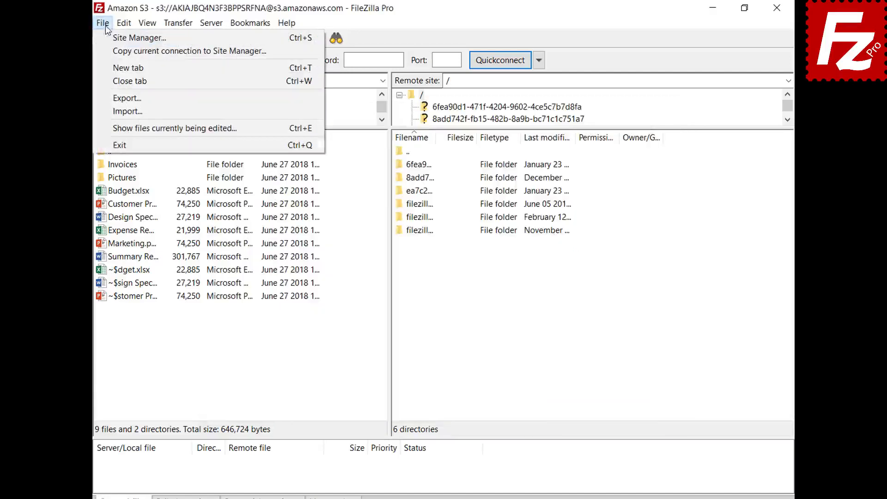
{"action": "left_click", "coordinate": [106, 41]}
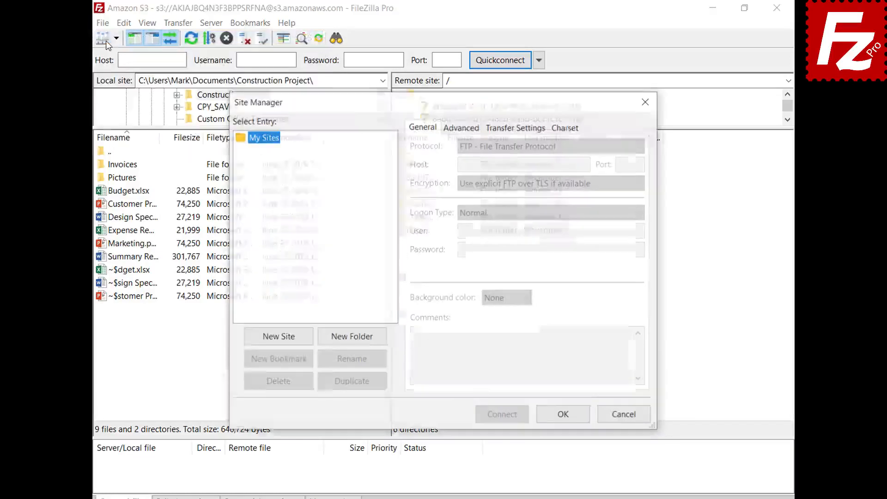
{"action": "left_click", "coordinate": [281, 342]}
{"action": "type", "text": "Digital Ocean"}
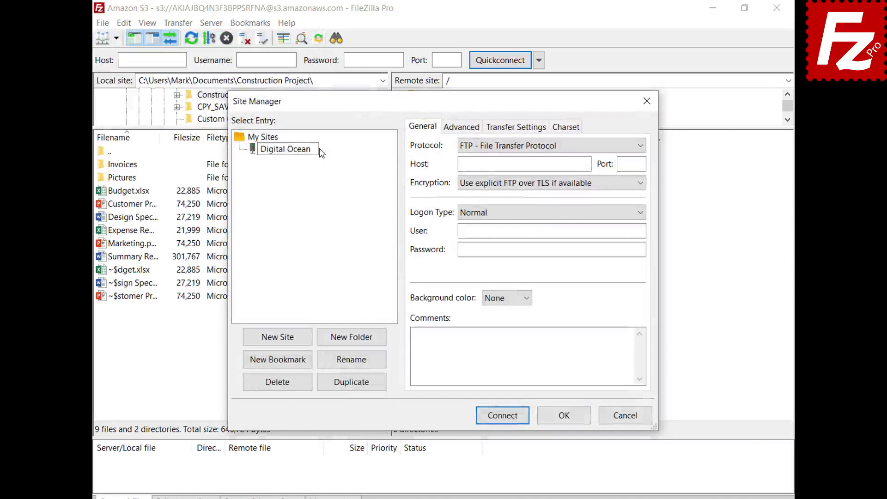
{"action": "key", "text": "Return"}
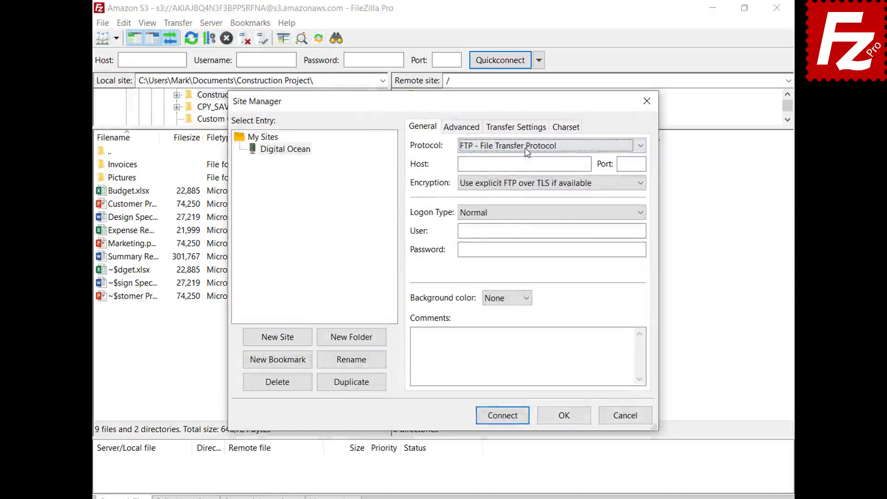
{"action": "left_click", "coordinate": [525, 147]}
{"action": "left_click", "coordinate": [529, 182]}
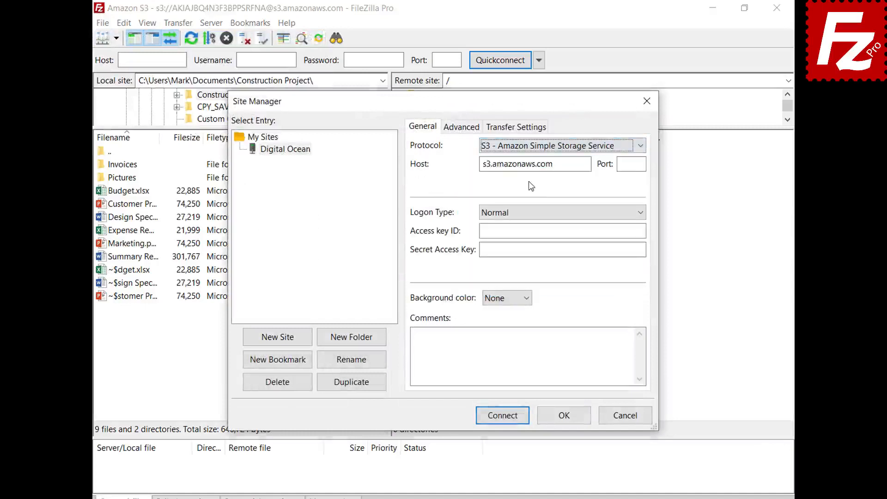
{"action": "double_click", "coordinate": [586, 164]}
{"action": "type", "text": "sfo3.digitaloceanspaces.com"}
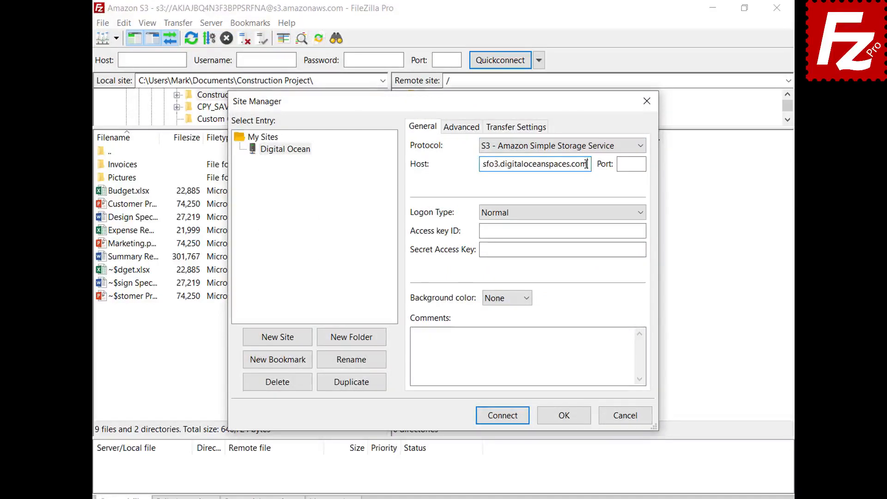
- Paste the access key ID and secret access key, then connect
{"action": "left_click", "coordinate": [644, 231]}
{"action": "key", "text": "ctrl+v"}
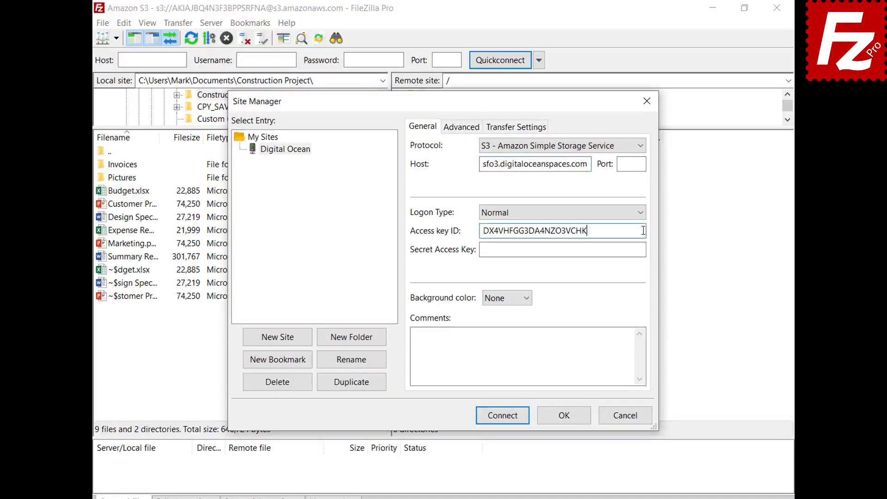
{"action": "left_click", "coordinate": [641, 251]}
{"action": "key", "text": "ctrl+v"}
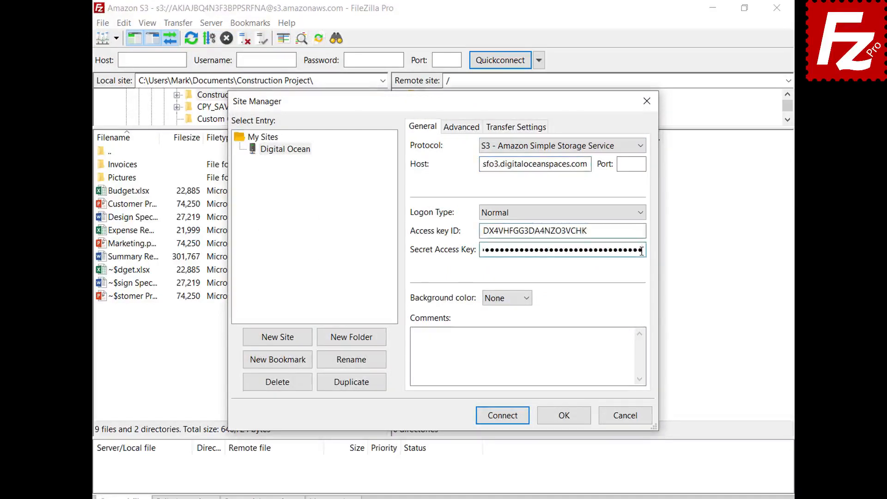
{"action": "left_click", "coordinate": [507, 418]}
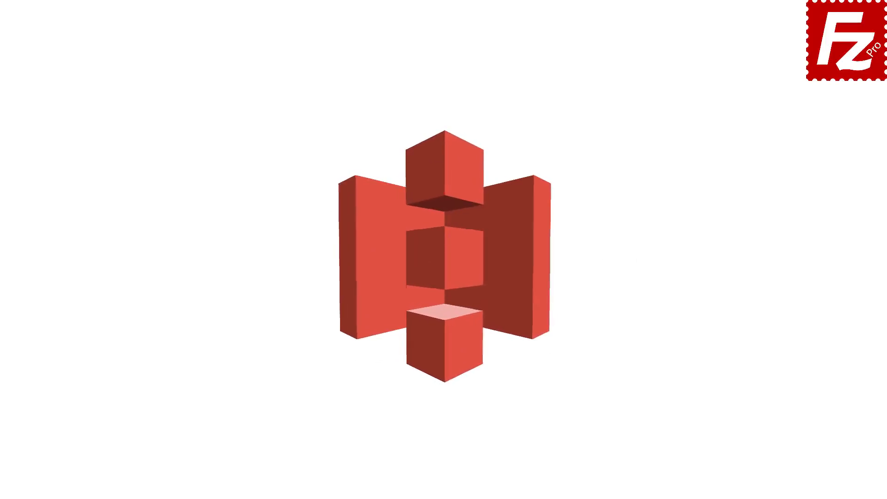
- Launch FileZilla Pro and connect to the saved Amazon S3 site
{"action": "double_click", "coordinate": [140, 96]}
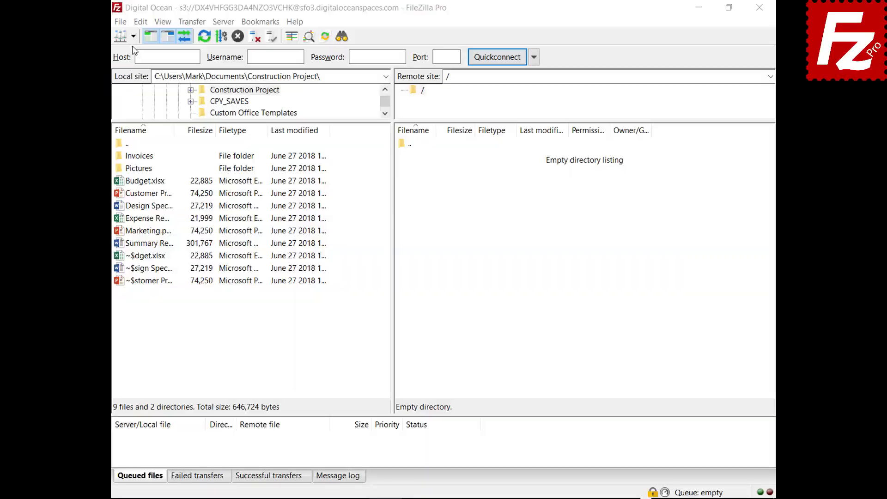
{"action": "left_click", "coordinate": [133, 36]}
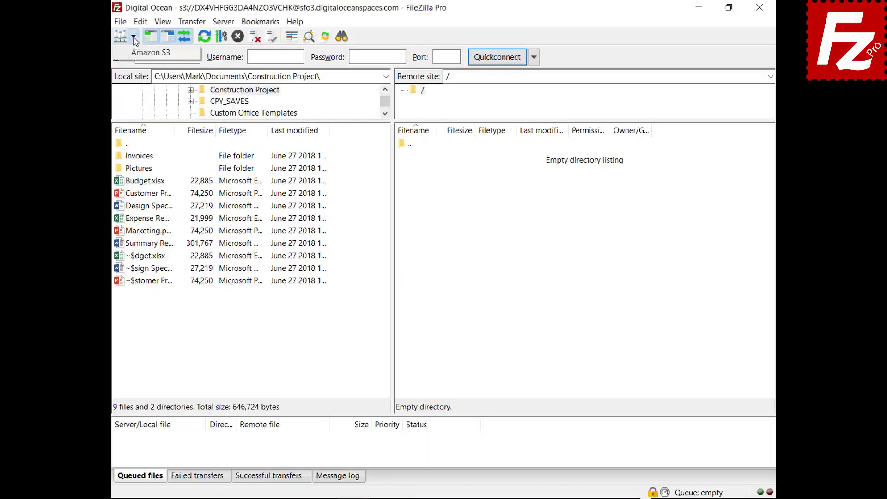
{"action": "left_click", "coordinate": [136, 55]}
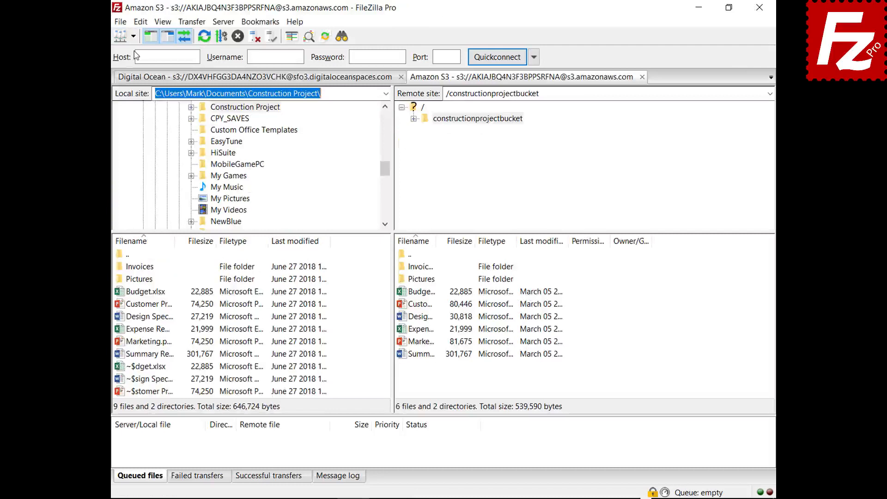
- Review Budget.xlsx's server-side encryption, trying AWS KMS, and cancel without changes
{"action": "right_click", "coordinate": [402, 294]}
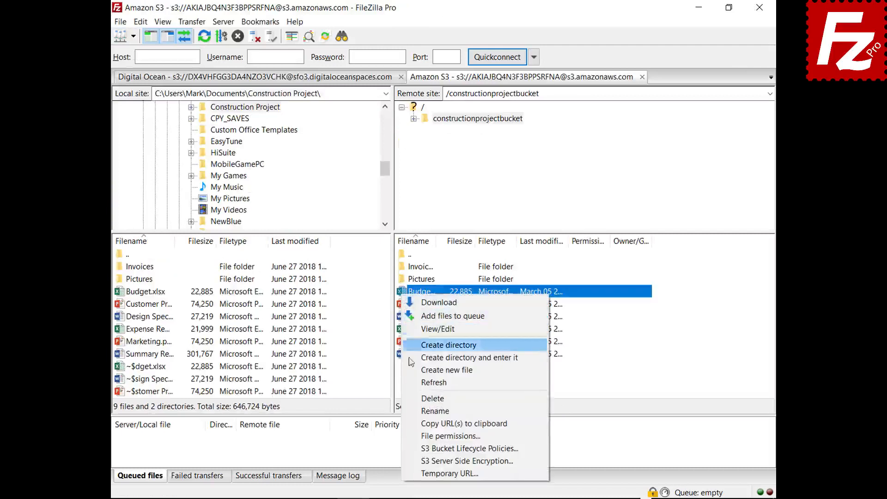
{"action": "left_click", "coordinate": [416, 462]}
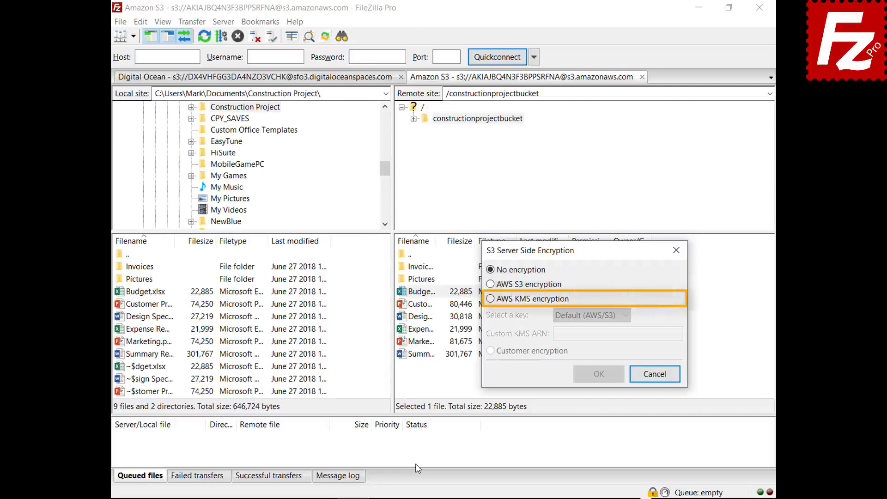
{"action": "left_click", "coordinate": [491, 299]}
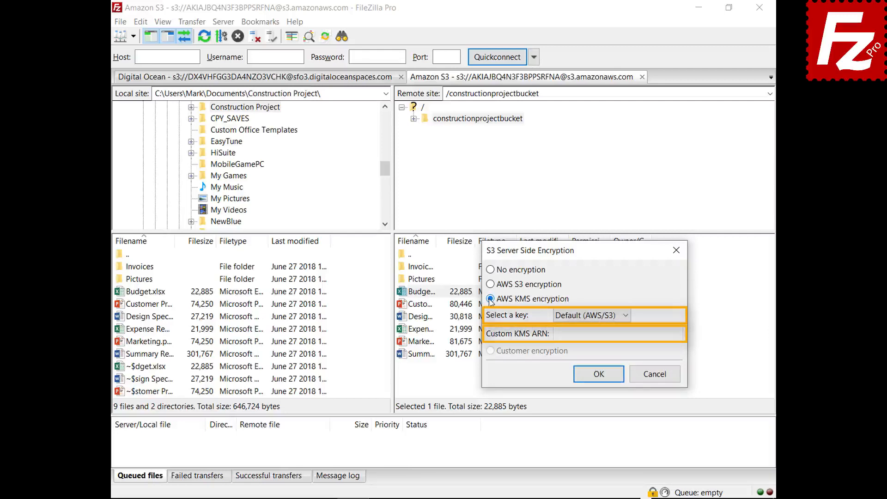
{"action": "left_click", "coordinate": [659, 379]}
- Try AWS S3, AWS KMS and customer-provided encryption in the site's S3 settings, then cancel
{"action": "left_click", "coordinate": [121, 21]}
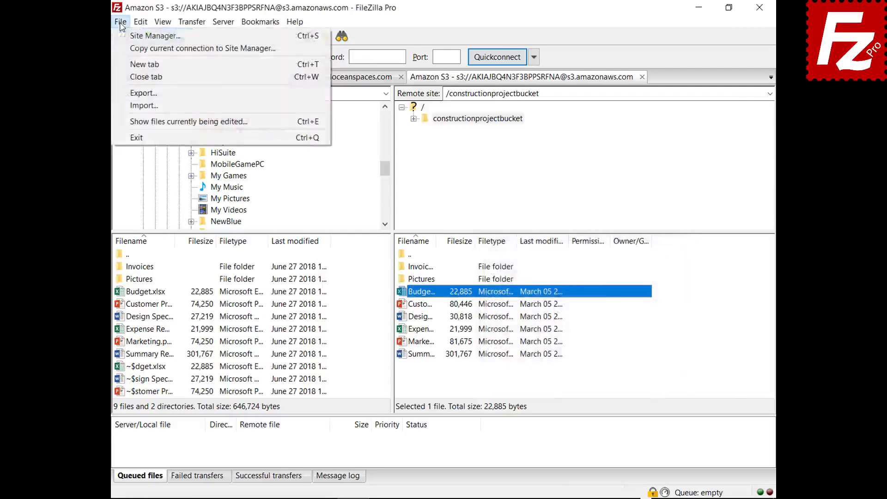
{"action": "left_click", "coordinate": [124, 37]}
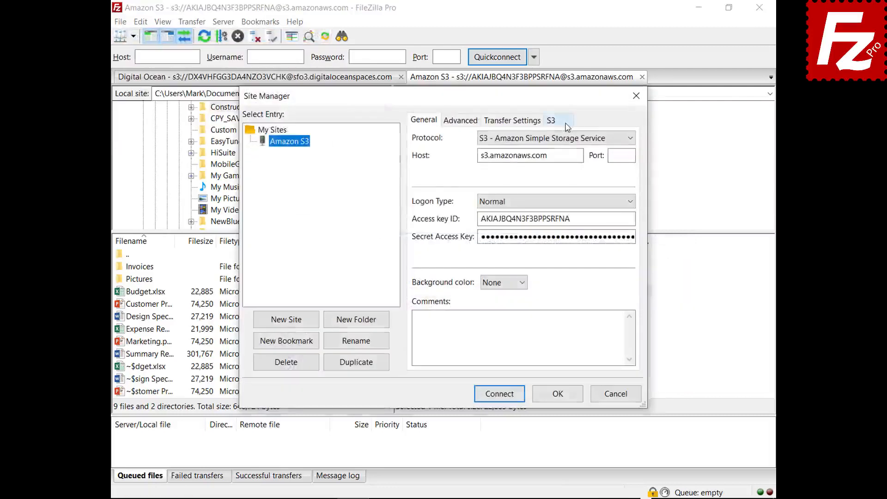
{"action": "left_click", "coordinate": [567, 124]}
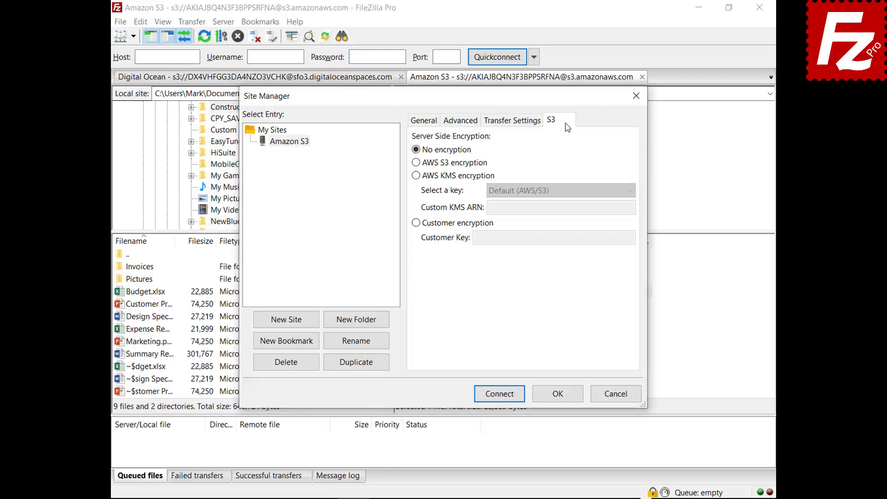
{"action": "left_click", "coordinate": [416, 162]}
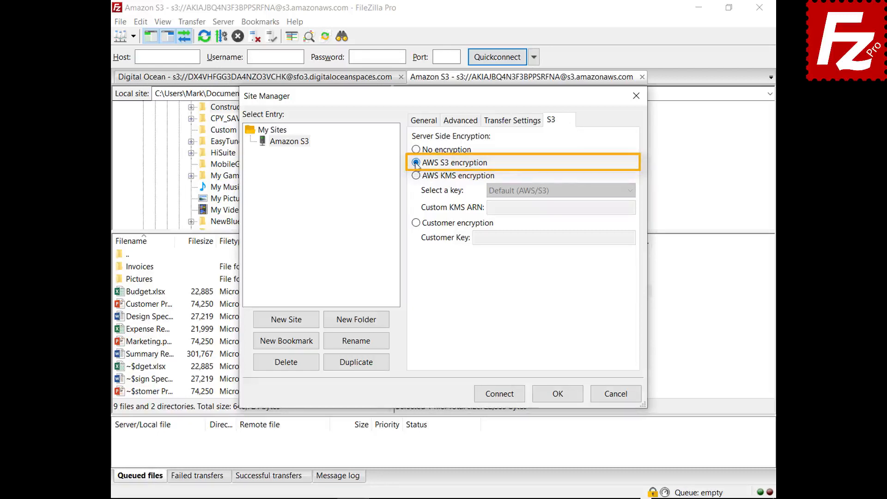
{"action": "left_click", "coordinate": [416, 177]}
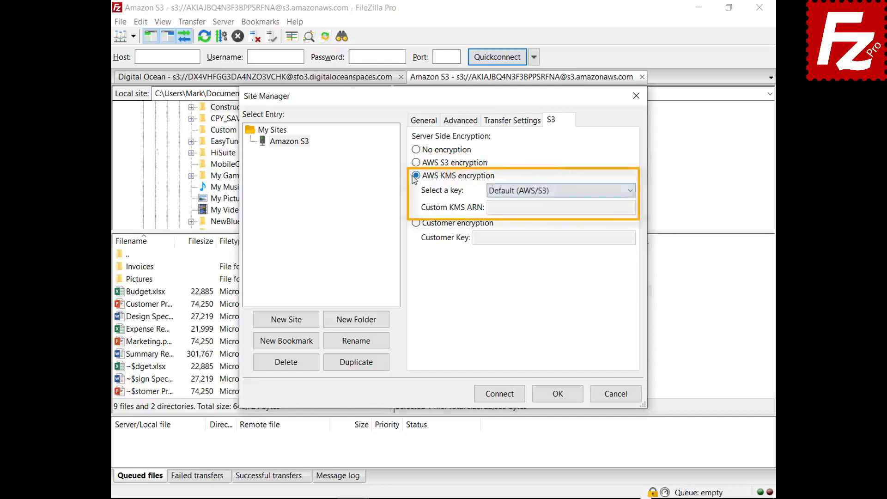
{"action": "left_click", "coordinate": [630, 191]}
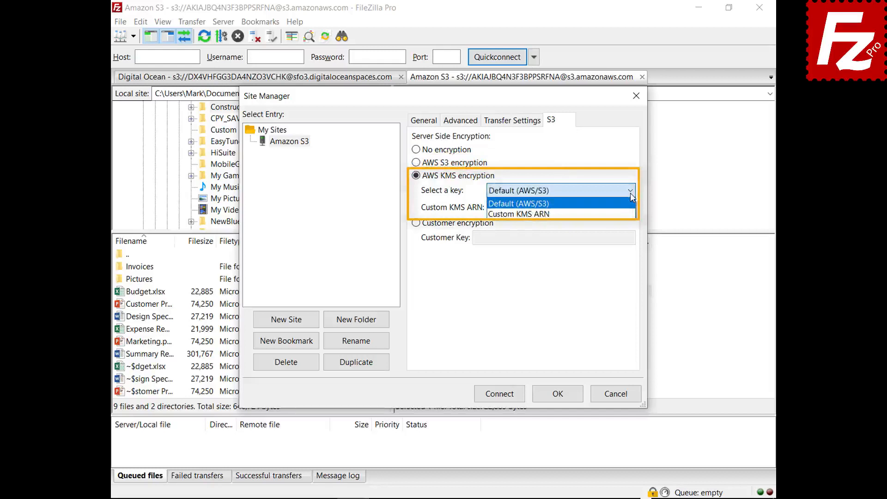
{"action": "left_click", "coordinate": [416, 223]}
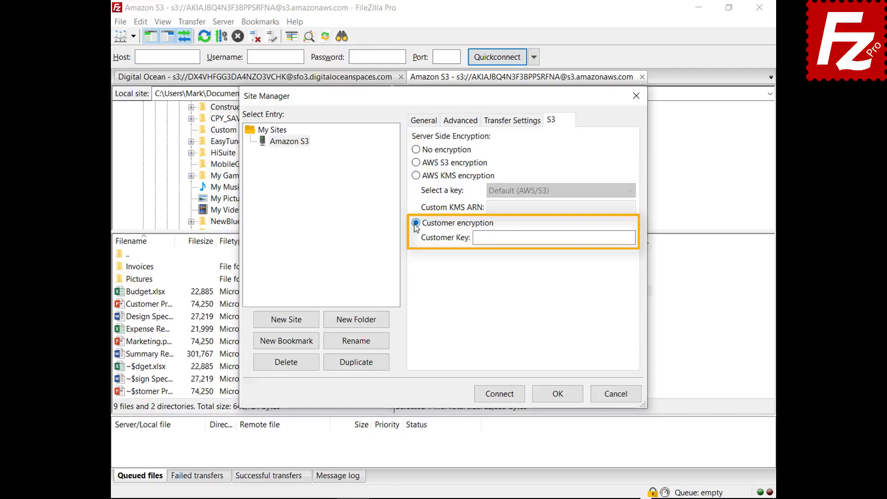
{"action": "left_click", "coordinate": [615, 394]}
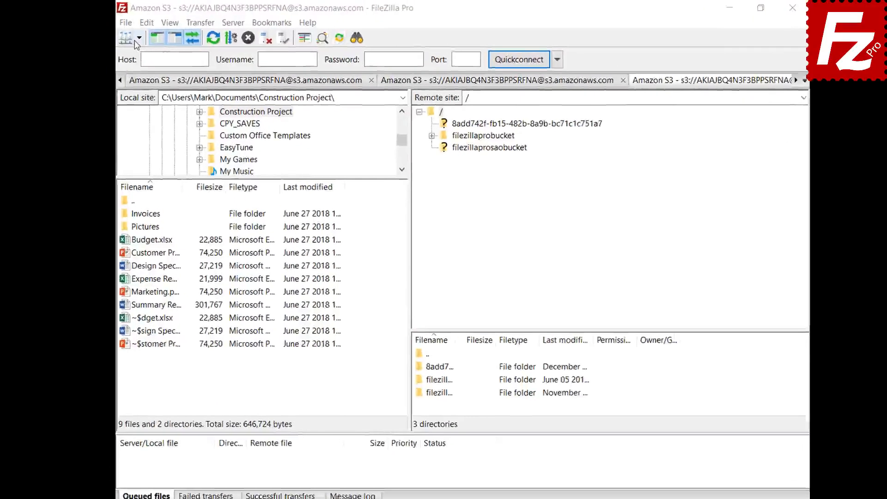
- Connect to the saved Amazon S3 site and open filezillaprobucket's lifecycle policies
{"action": "left_click", "coordinate": [149, 42]}
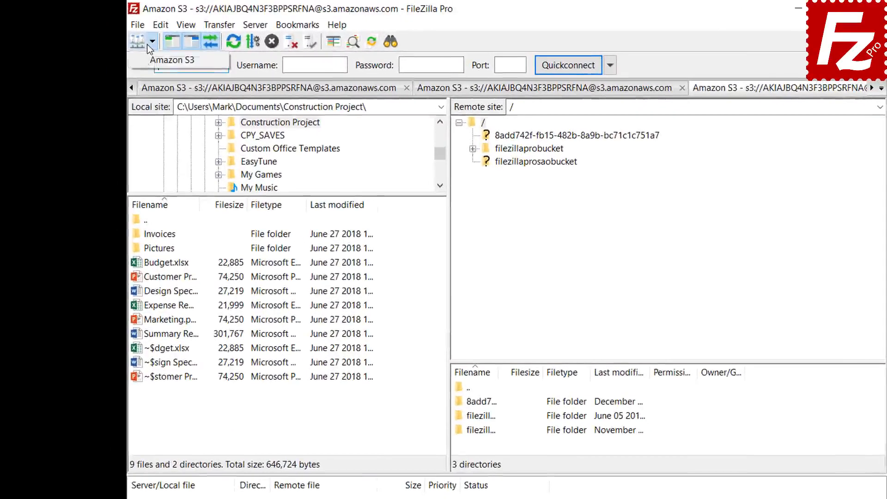
{"action": "left_click", "coordinate": [146, 62]}
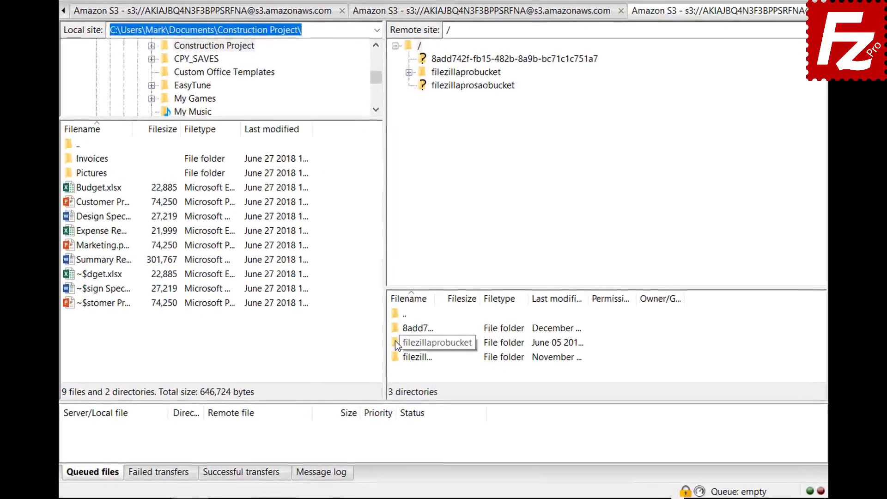
{"action": "right_click", "coordinate": [396, 340]}
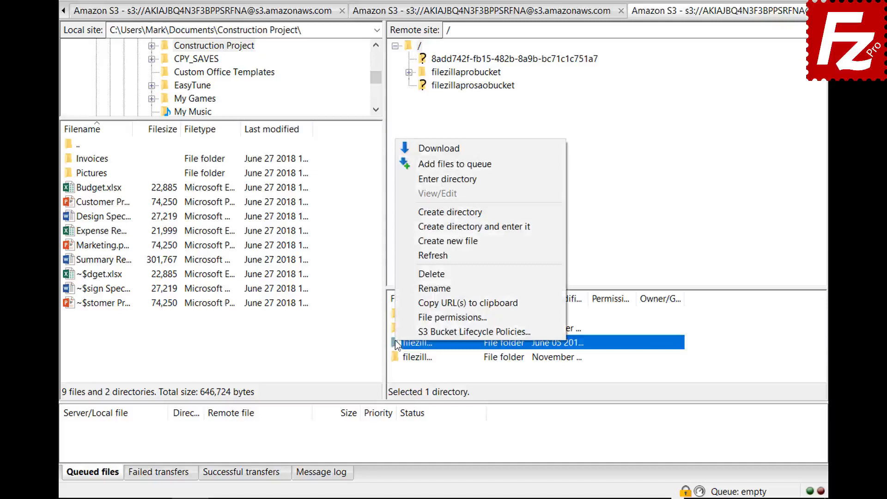
{"action": "left_click", "coordinate": [398, 330]}
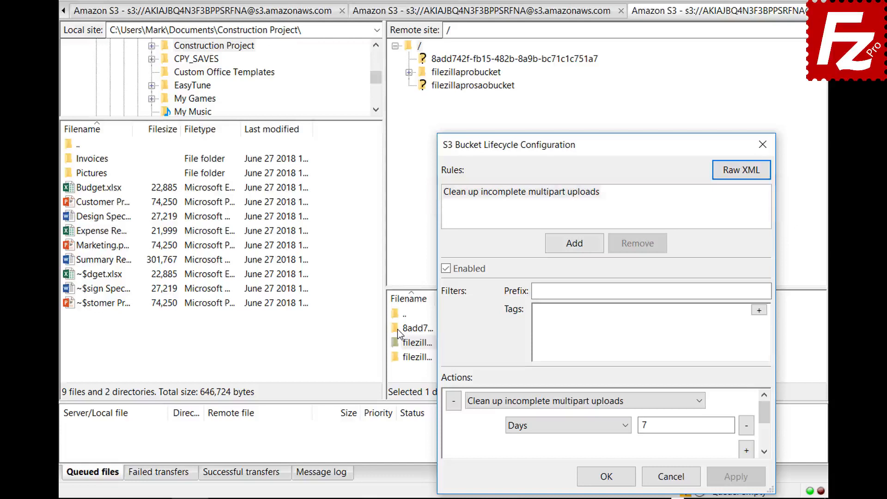
- Add an enabled lifecycle rule 'Archive old site images' with prefix images/
{"action": "left_click", "coordinate": [574, 243]}
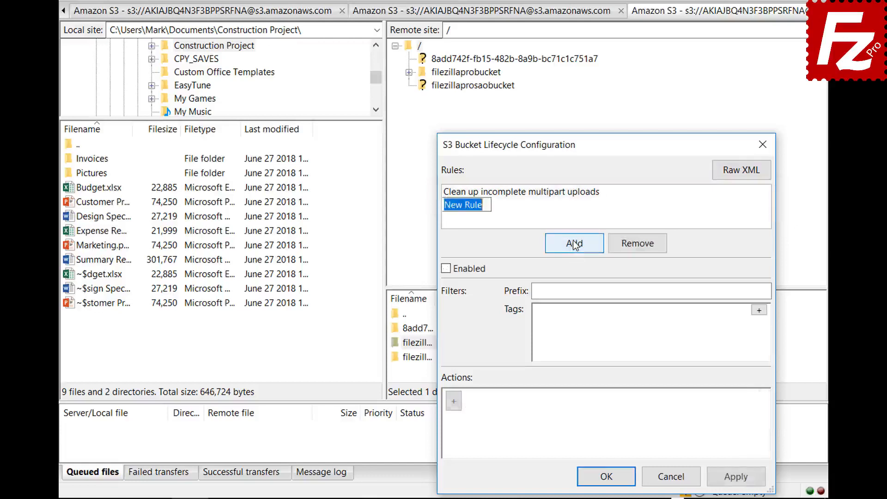
{"action": "type", "text": "Archive old site im"}
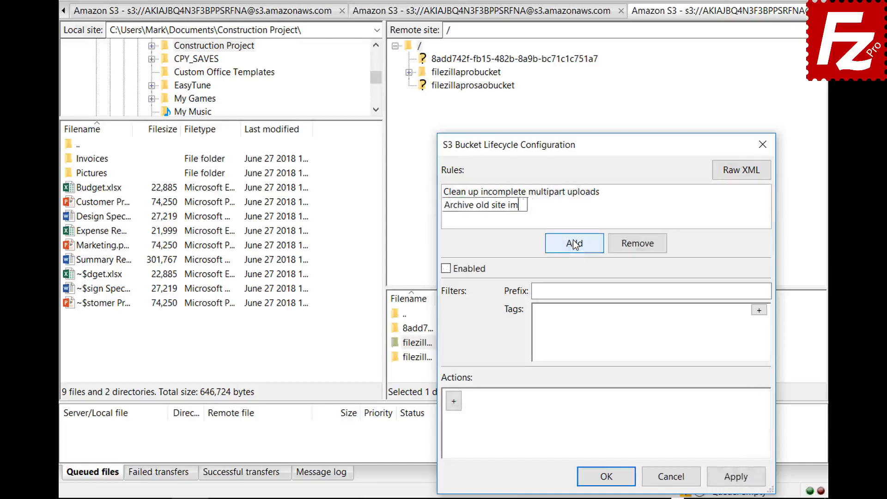
{"action": "type", "text": "ages"}
{"action": "left_click", "coordinate": [445, 270]}
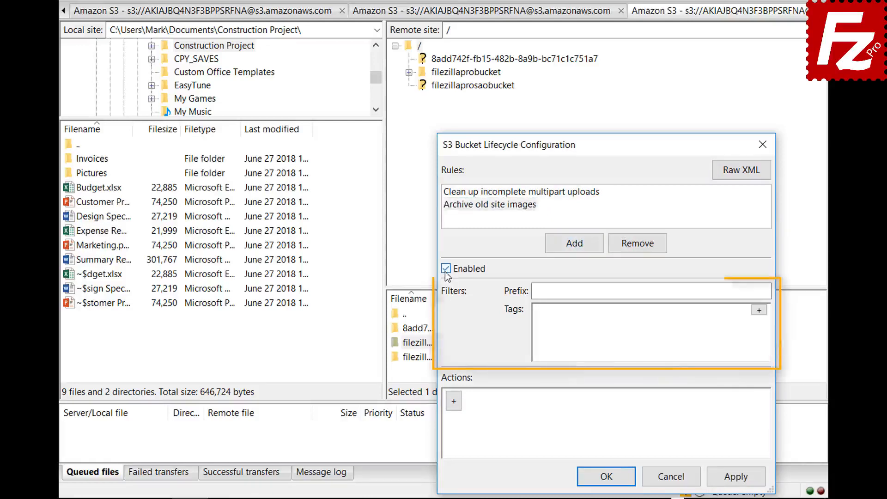
{"action": "left_click", "coordinate": [679, 292]}
{"action": "type", "text": "im"}
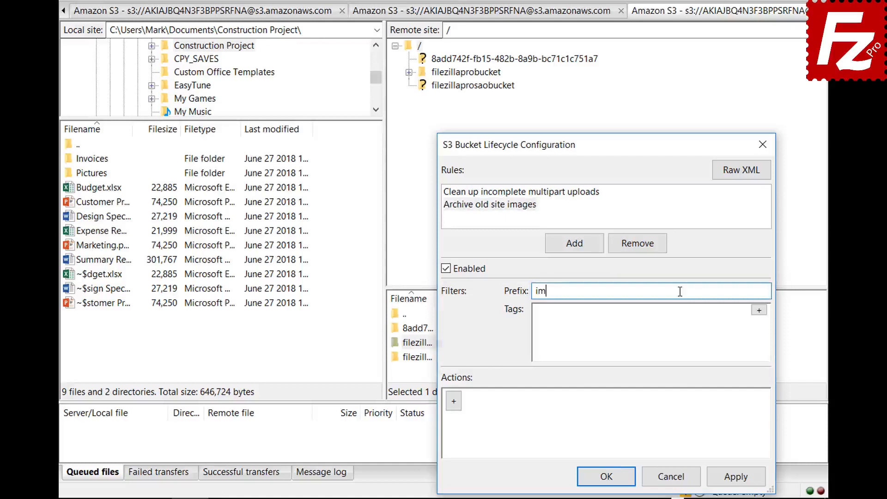
{"action": "type", "text": "ages/"}
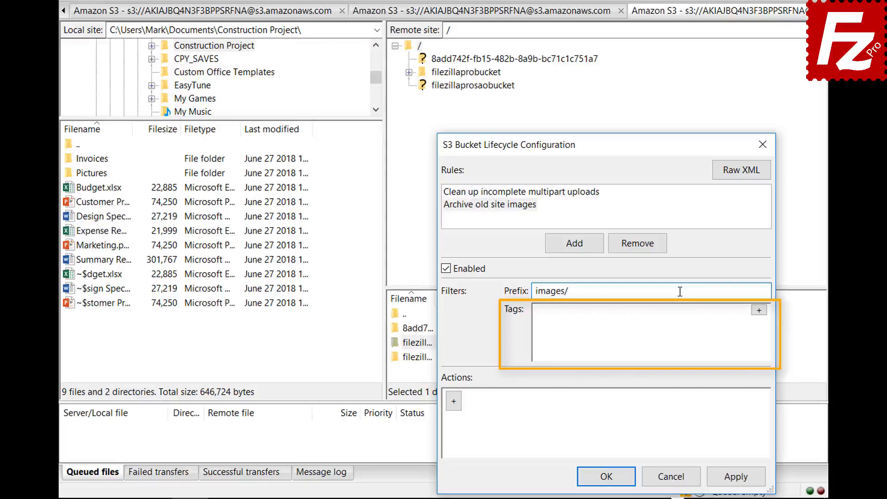
- Add a tag filter location = site to the rule
{"action": "left_click", "coordinate": [759, 310]}
{"action": "left_click", "coordinate": [656, 315]}
{"action": "type", "text": "loc"}
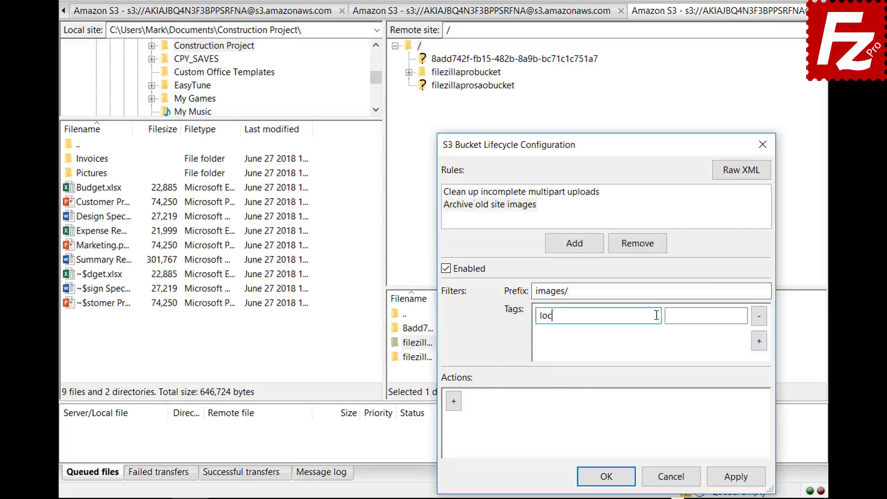
{"action": "type", "text": "ation"}
{"action": "left_click", "coordinate": [739, 315]}
{"action": "type", "text": "site"}
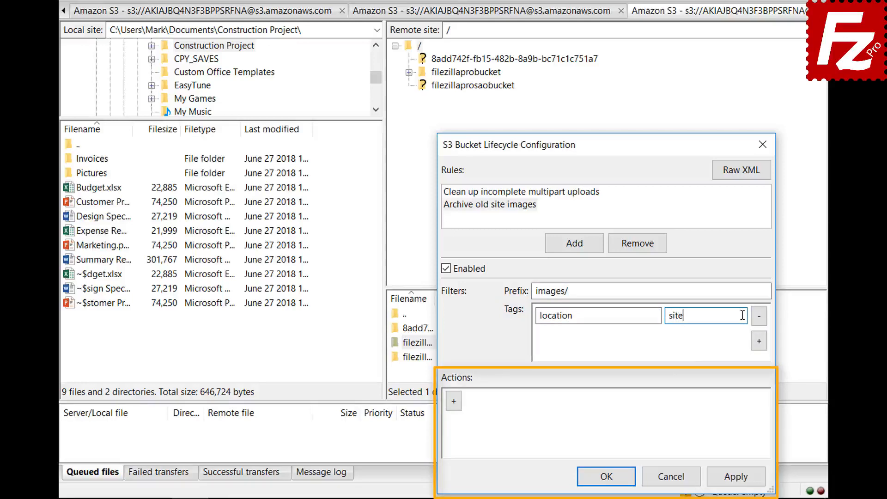
- Add a Transition (current version) action triggered after 30 days
{"action": "left_click", "coordinate": [454, 409]}
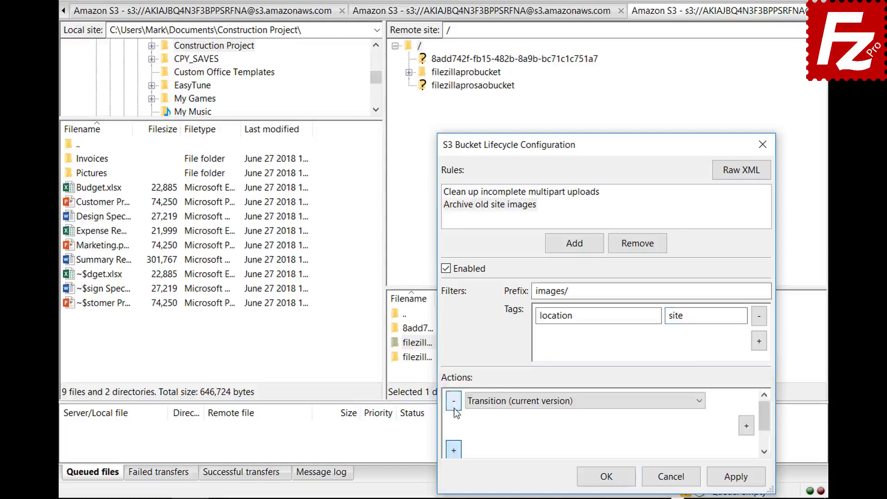
{"action": "left_click", "coordinate": [700, 405]}
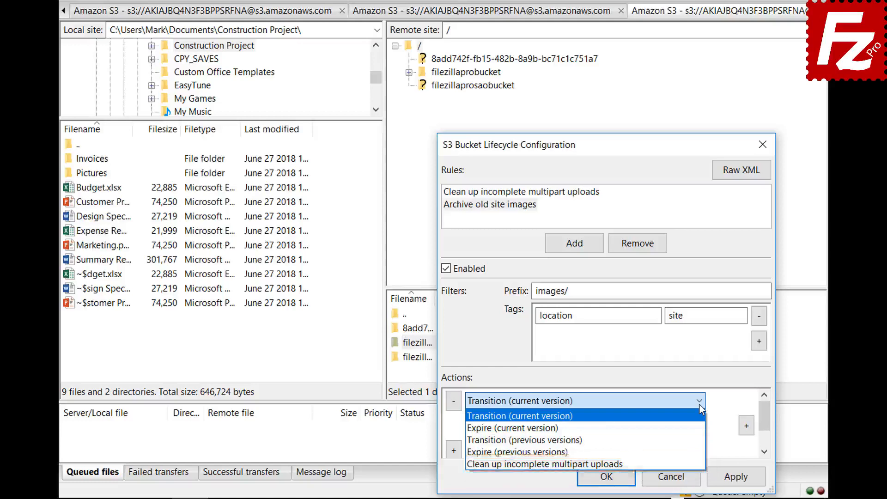
{"action": "left_click", "coordinate": [700, 405]}
{"action": "left_click", "coordinate": [746, 426]}
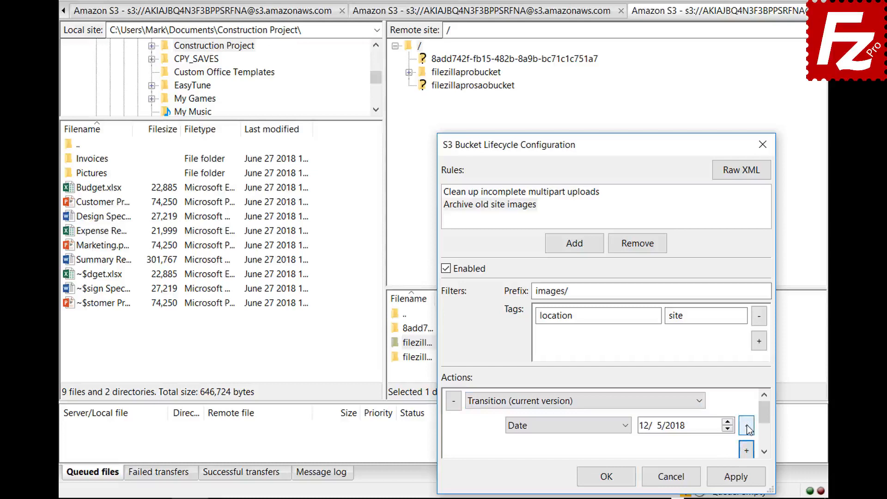
{"action": "left_click", "coordinate": [626, 426]}
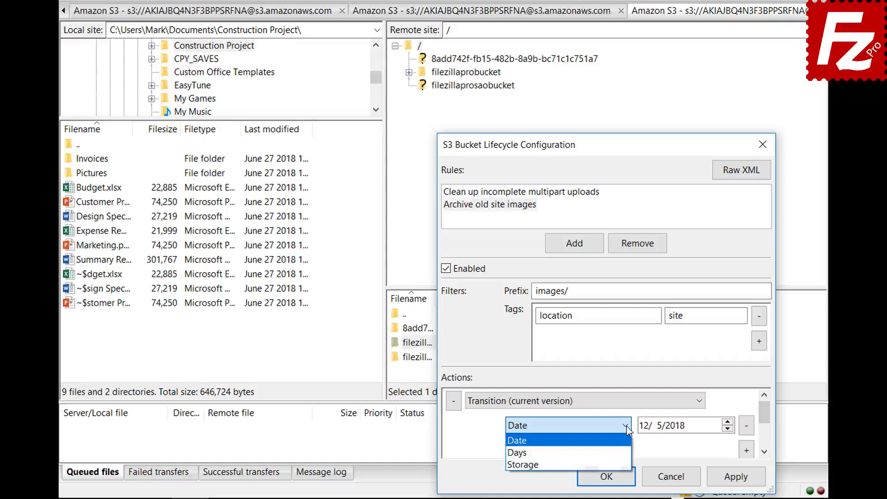
{"action": "left_click", "coordinate": [628, 453]}
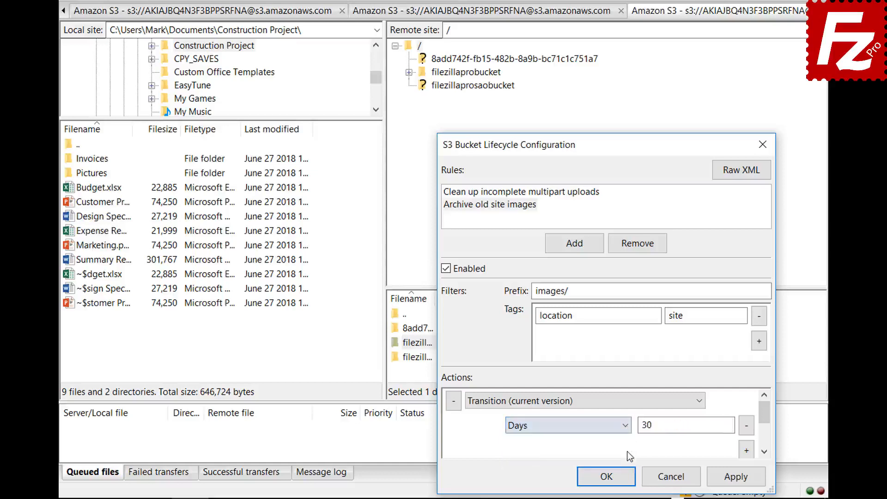
{"action": "scroll", "coordinate": [767, 421], "scroll_direction": "down", "scroll_amount": 1}
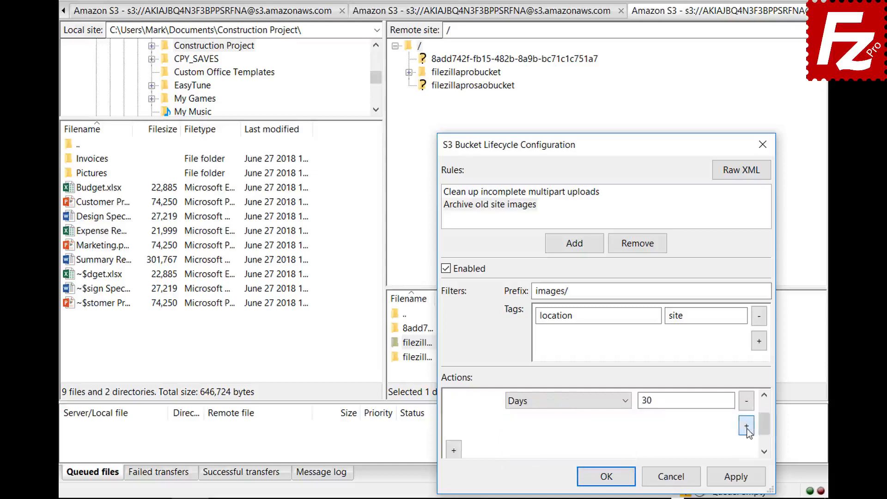
- Set the transition's storage class to Glacier and save the lifecycle rules
{"action": "left_click", "coordinate": [747, 425]}
{"action": "left_click", "coordinate": [564, 425]}
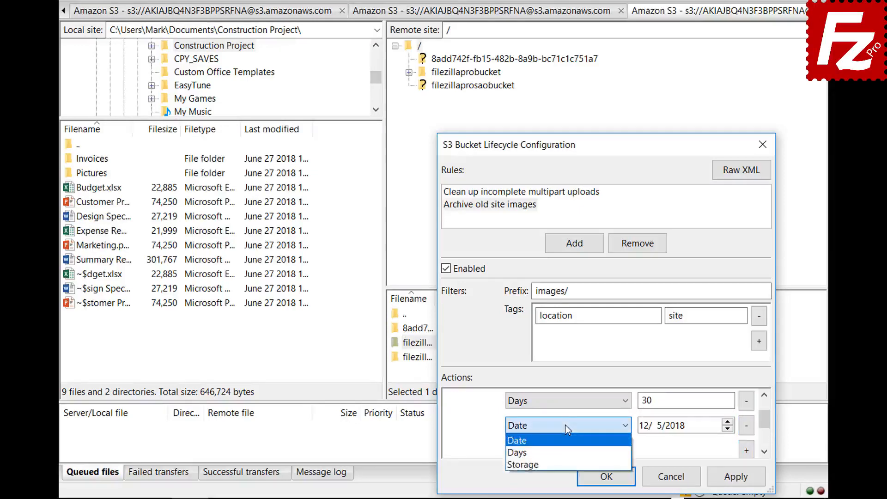
{"action": "left_click", "coordinate": [567, 461]}
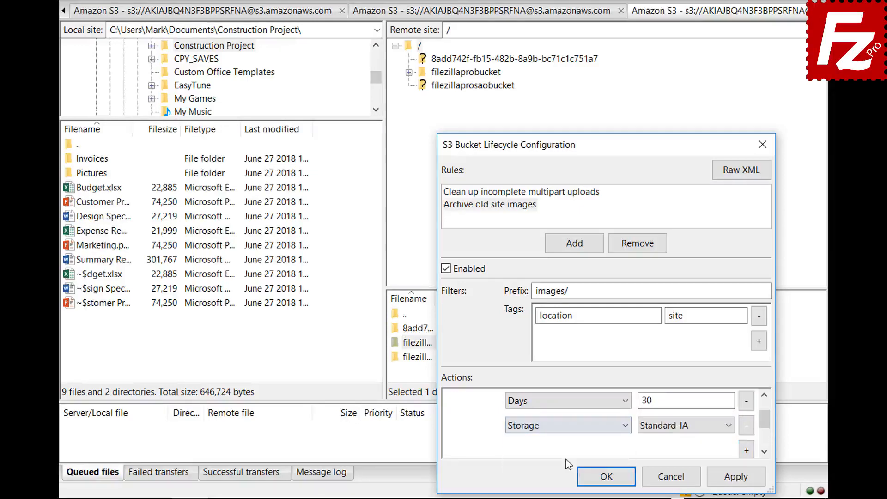
{"action": "left_click", "coordinate": [666, 429]}
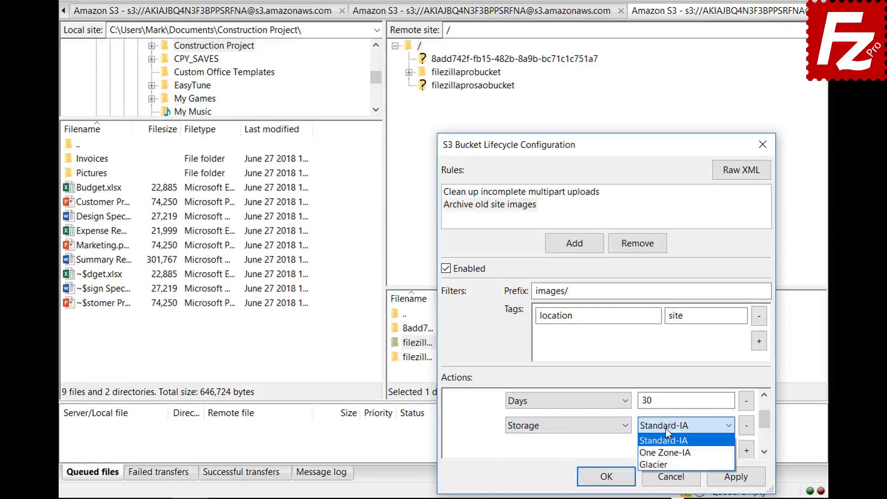
{"action": "left_click", "coordinate": [666, 461]}
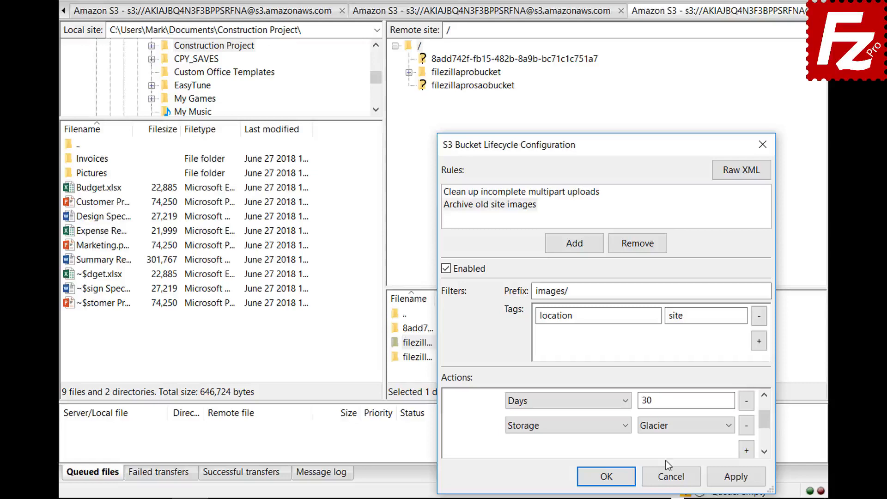
{"action": "left_click", "coordinate": [591, 475]}
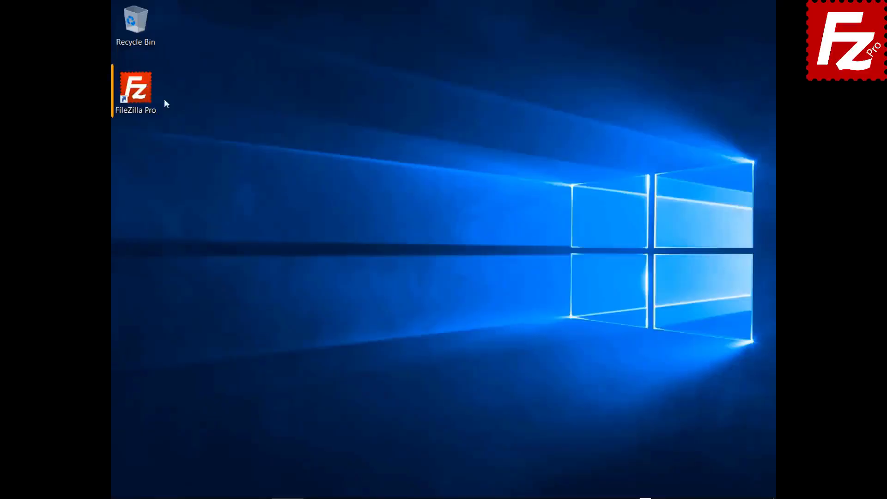
- Relaunch FileZilla Pro from its desktop icon
{"action": "double_click", "coordinate": [143, 99]}
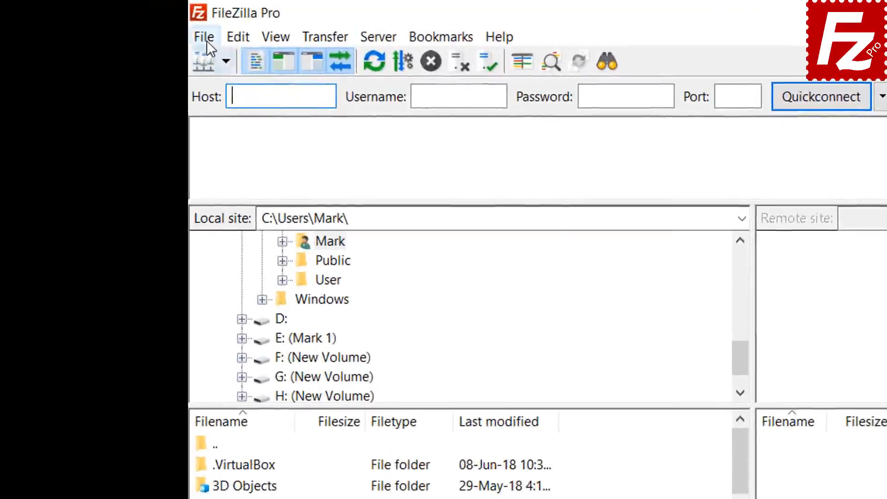
- Create a new site named 'Azure File Connection' using Microsoft Azure File Storage Service protocol
{"action": "left_click", "coordinate": [206, 39]}
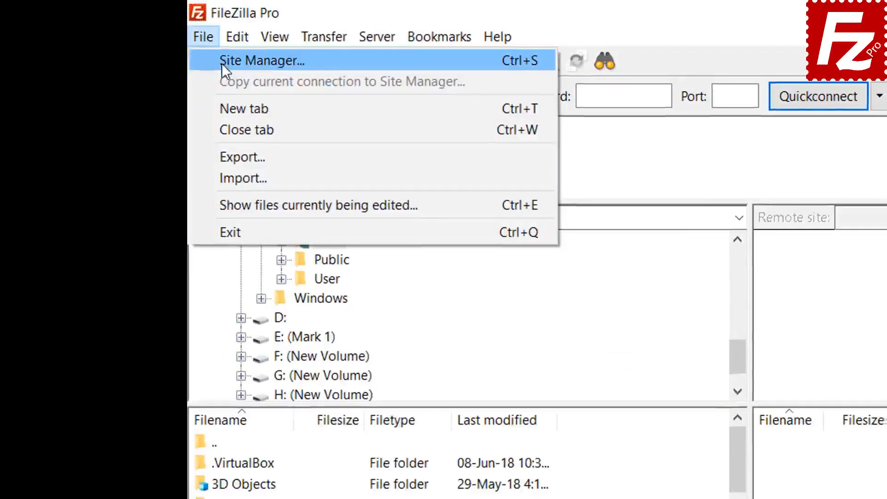
{"action": "left_click", "coordinate": [222, 61]}
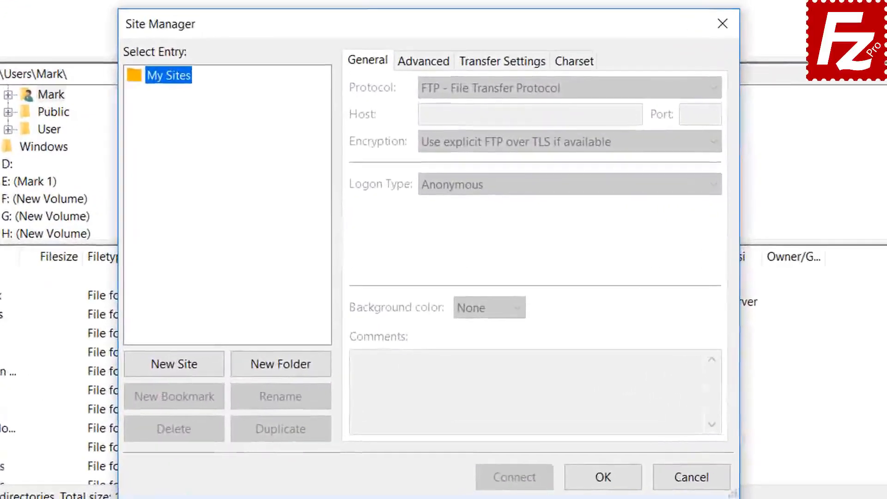
{"action": "left_click", "coordinate": [178, 370]}
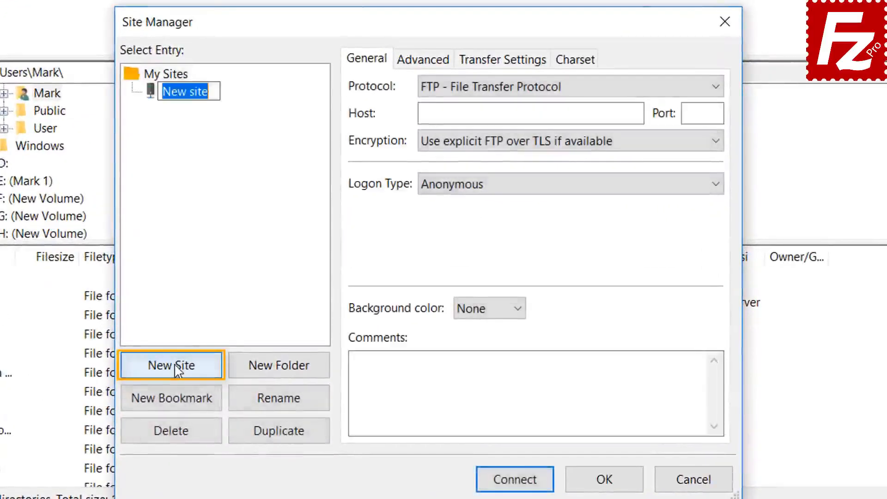
{"action": "type", "text": "Azur"}
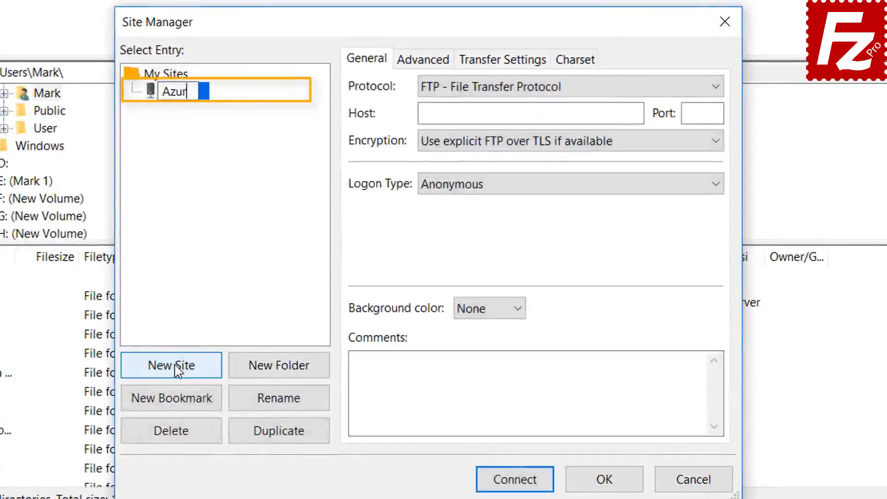
{"action": "type", "text": "e File "}
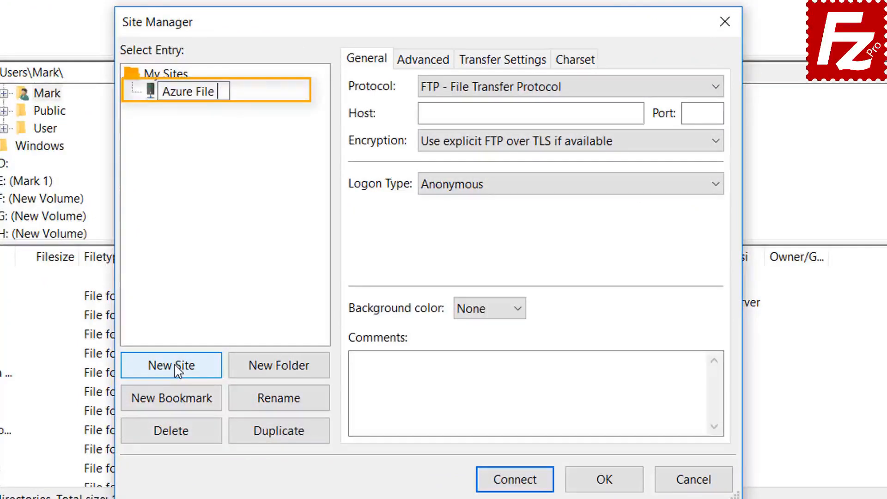
{"action": "type", "text": "Connection"}
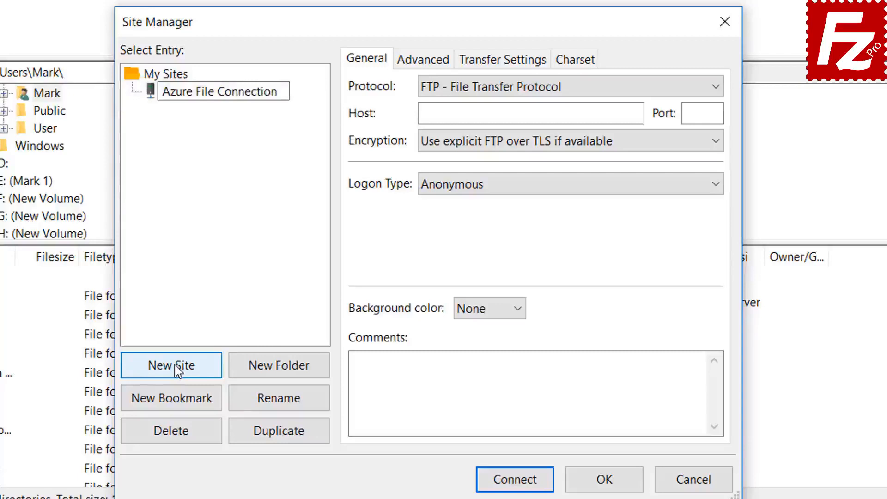
{"action": "key", "text": "Return"}
{"action": "left_click", "coordinate": [567, 89]}
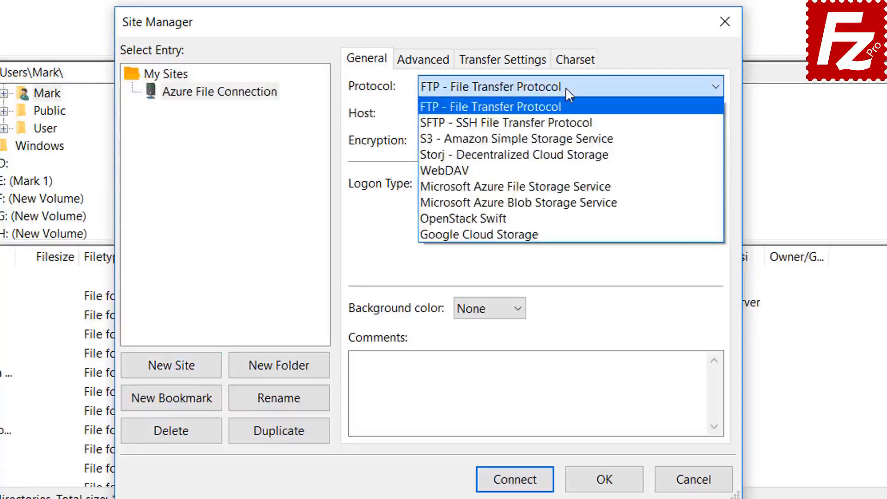
{"action": "left_click", "coordinate": [567, 186]}
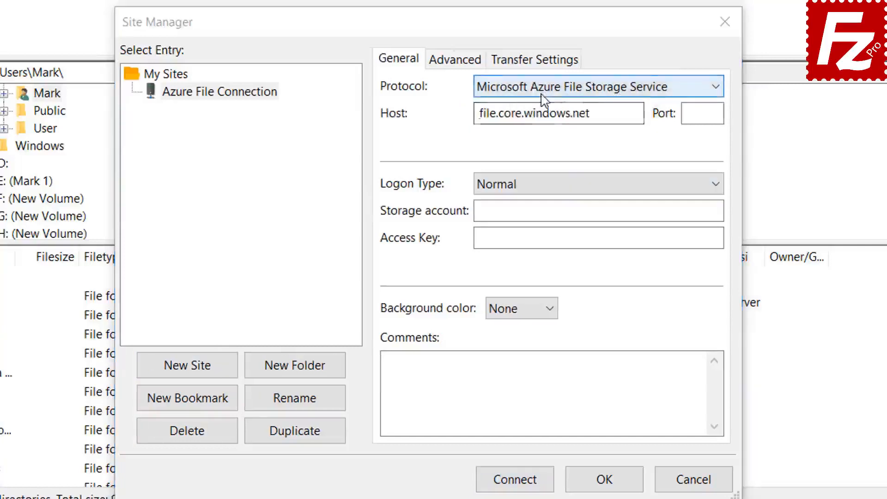
{"action": "left_click", "coordinate": [546, 88]}
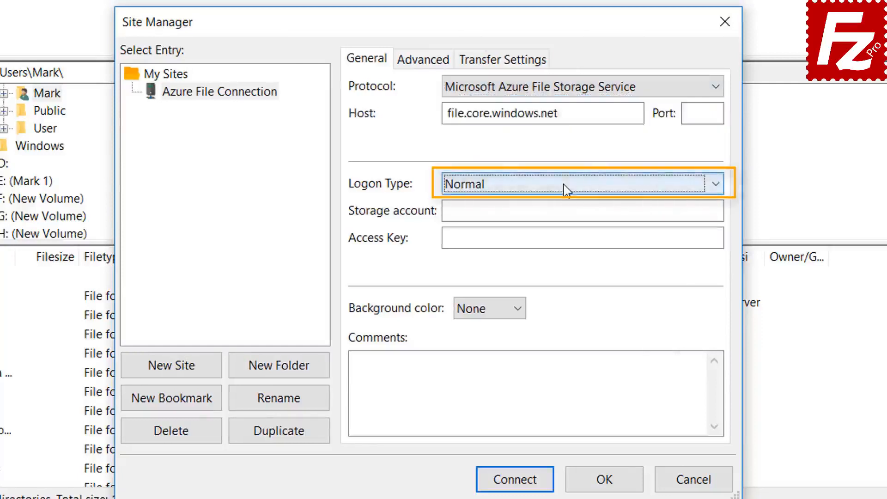
- Paste in the storage account name and access key, then connect to the Azure site
{"action": "left_click", "coordinate": [553, 211]}
{"action": "key", "text": "ctrl+v"}
{"action": "left_click", "coordinate": [487, 240]}
{"action": "key", "text": "ctrl+v"}
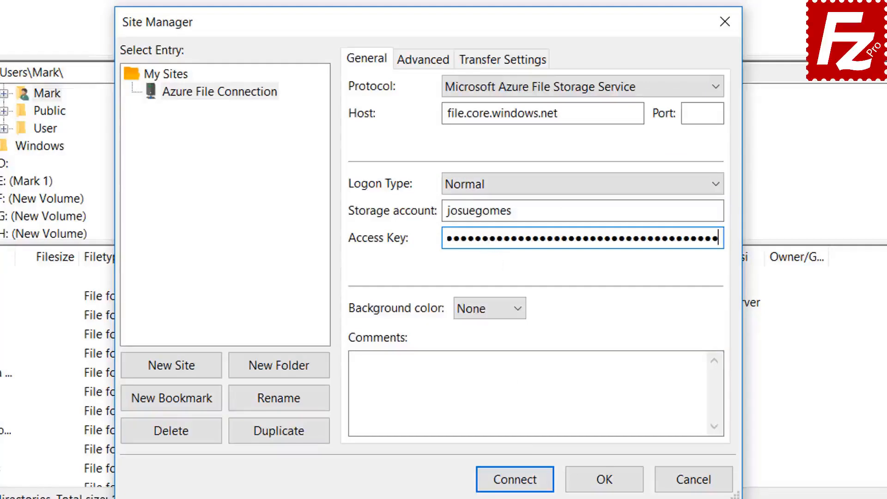
{"action": "left_click", "coordinate": [515, 480]}
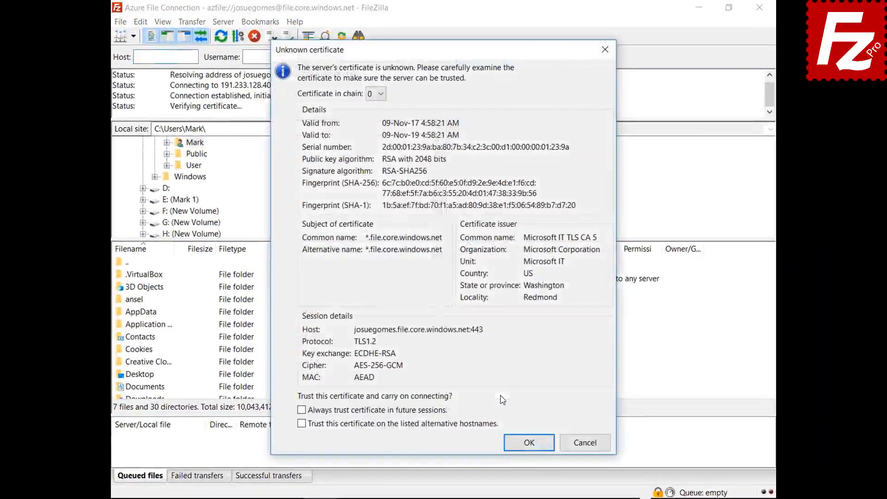
- Always trust the Azure server's unknown certificate in future sessions and accept it
{"action": "left_click", "coordinate": [434, 412]}
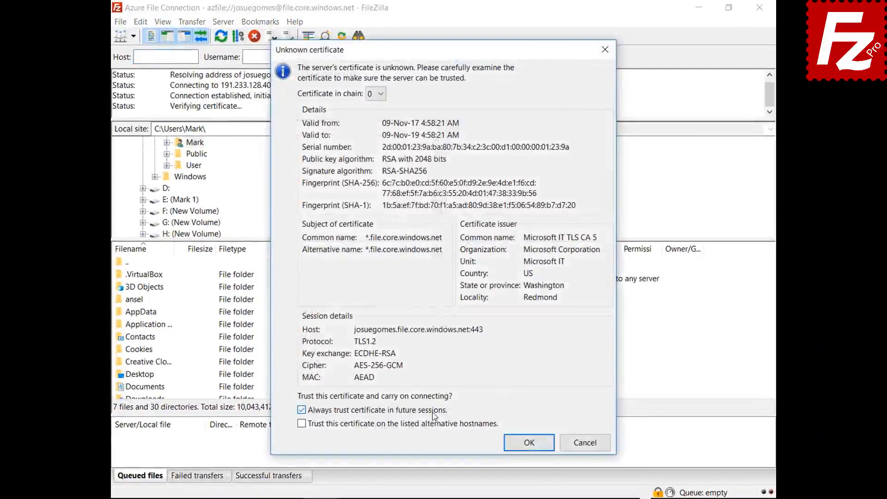
{"action": "left_click", "coordinate": [524, 444]}
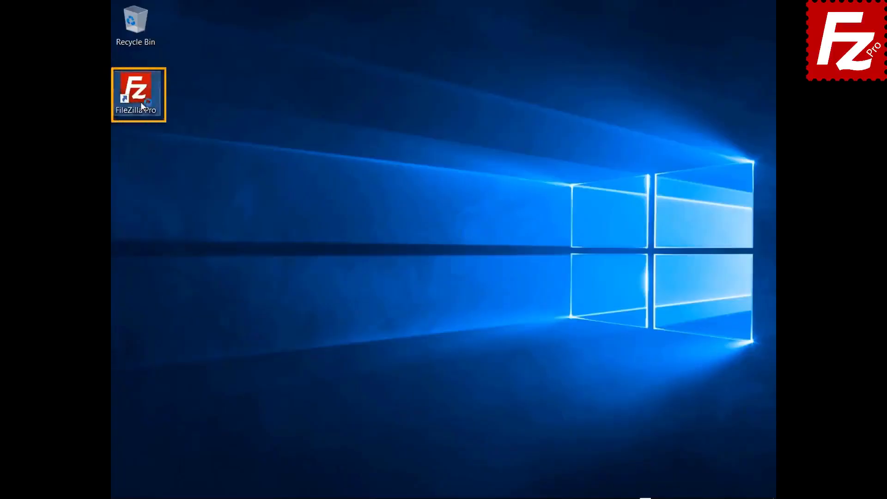
- Launch FileZilla Pro and add a new site 'Google Cloud Connection' using Google Cloud Storage
{"action": "double_click", "coordinate": [140, 104]}
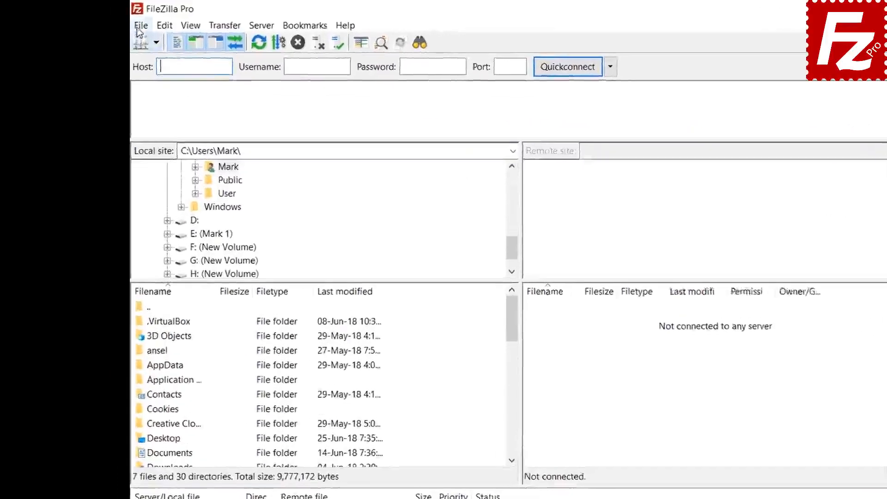
{"action": "left_click", "coordinate": [120, 22]}
{"action": "left_click", "coordinate": [226, 71]}
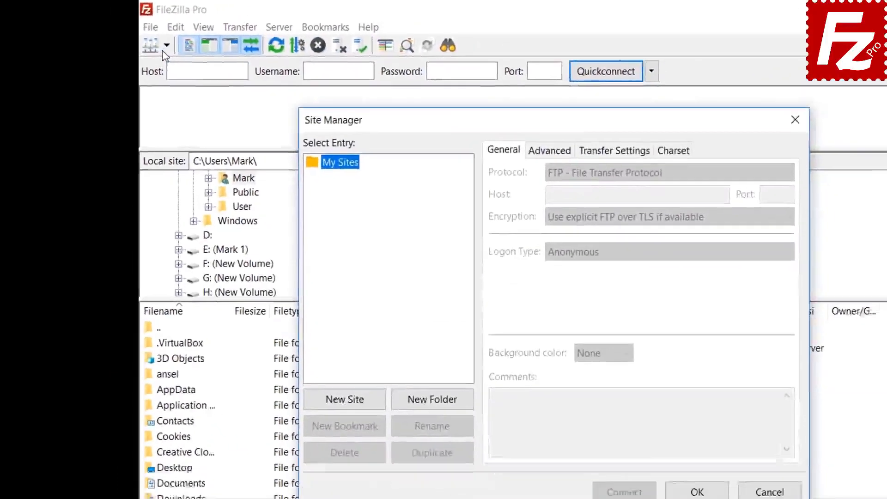
{"action": "left_click", "coordinate": [344, 392]}
{"action": "type", "text": "Google "}
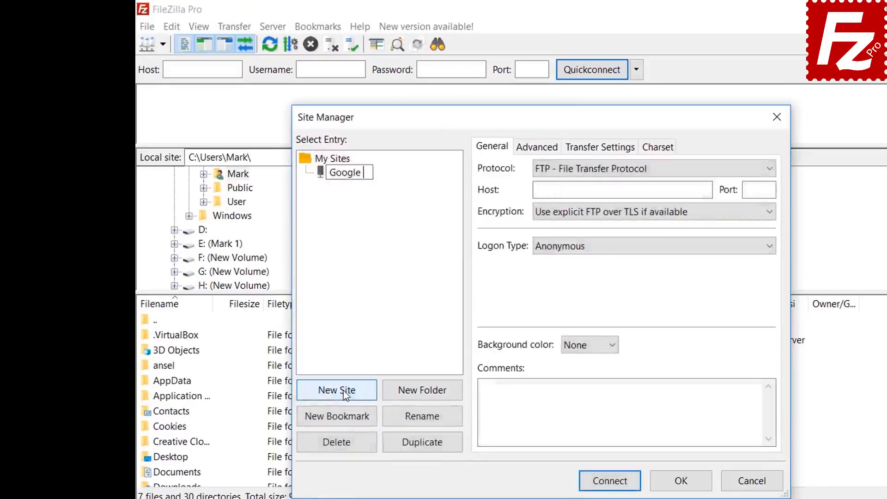
{"action": "type", "text": "Cloud Connection"}
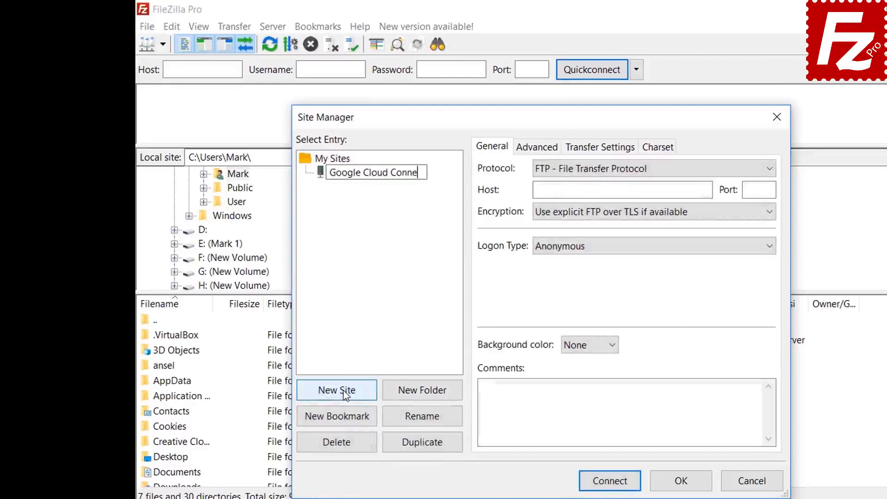
{"action": "key", "text": "Return"}
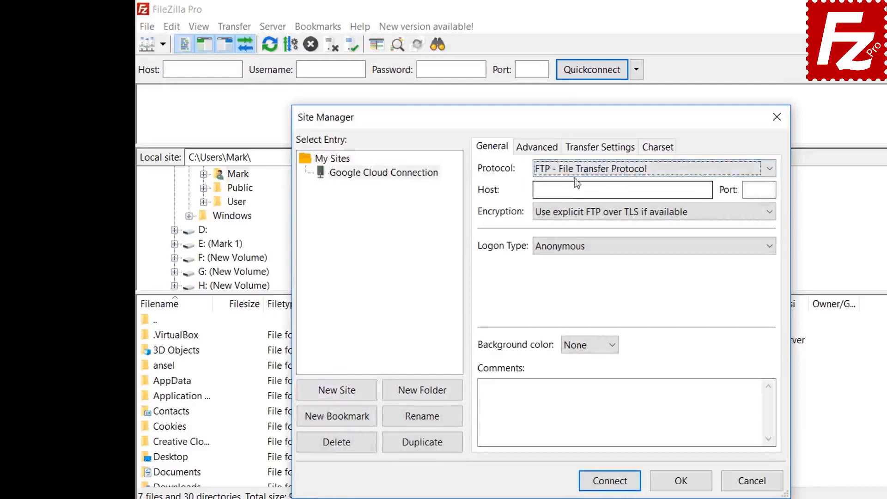
{"action": "left_click", "coordinate": [577, 176]}
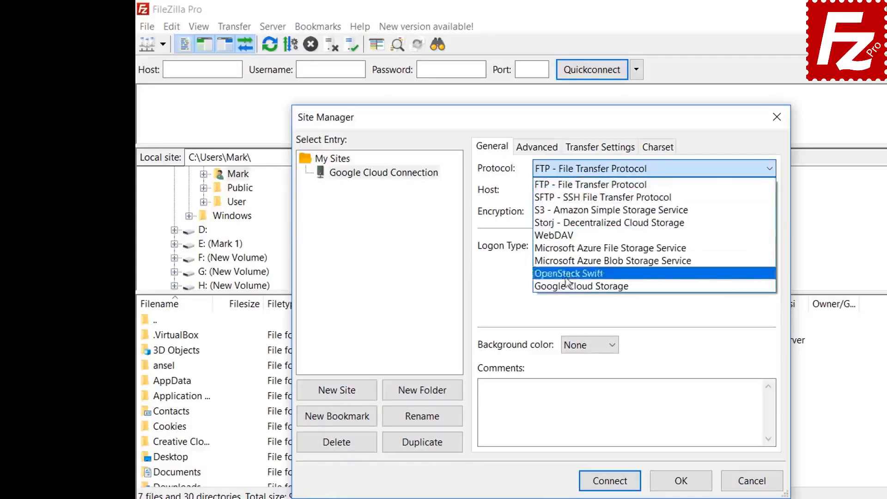
{"action": "left_click", "coordinate": [568, 286]}
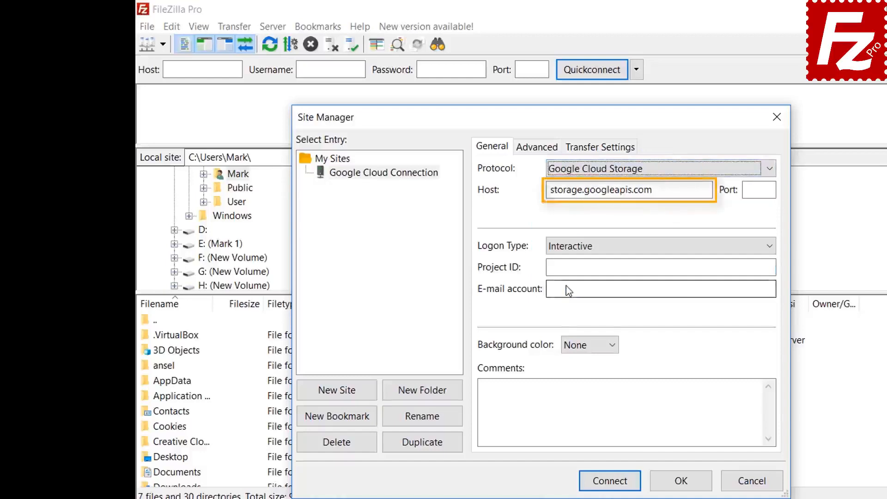
- Set the Project ID to filezilla-pro and enter the Google account e-mail
{"action": "type", "text": "filez"}
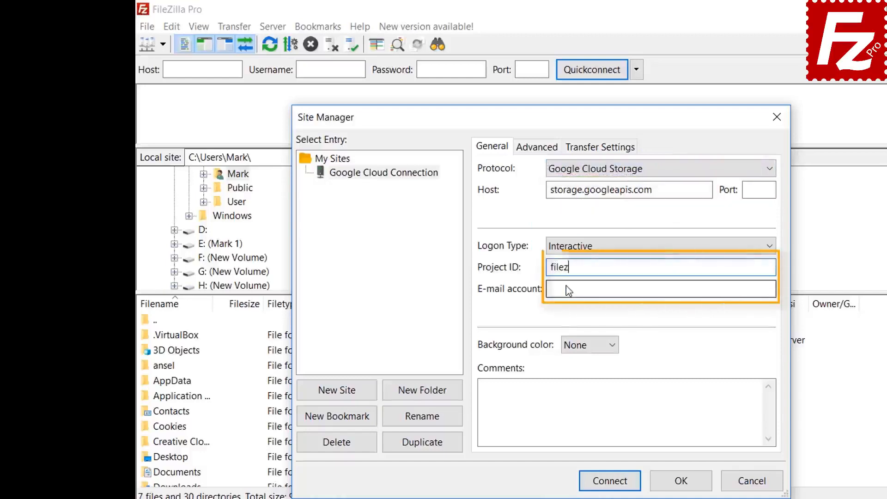
{"action": "type", "text": "illa-pro"}
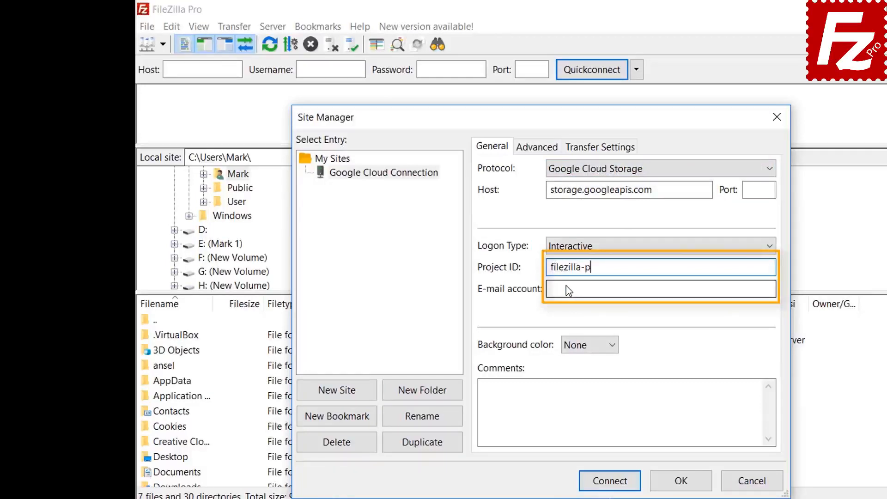
{"action": "key", "text": "Tab"}
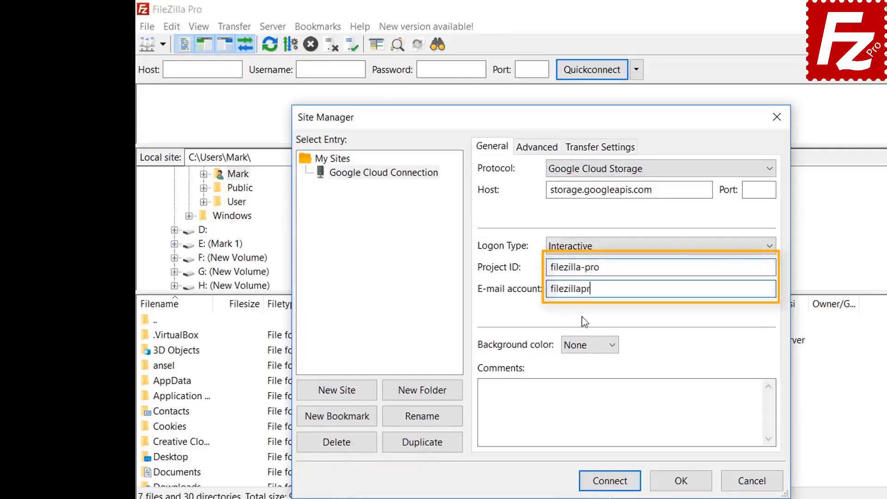
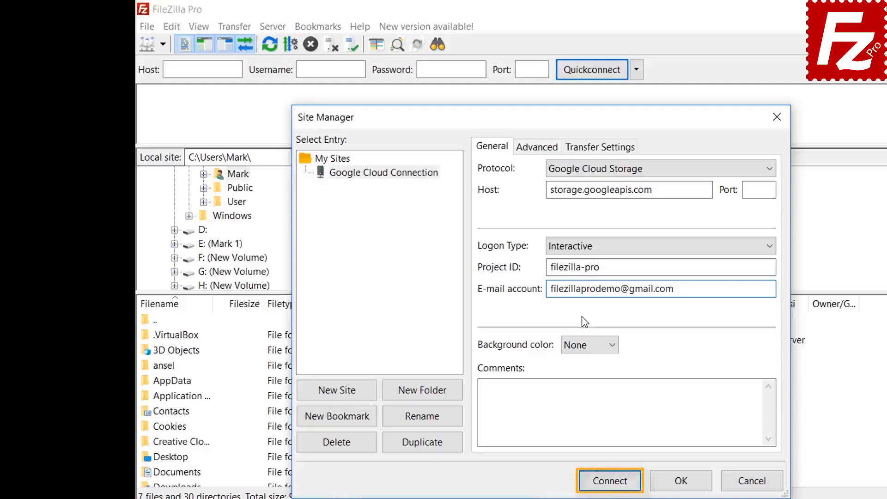
- Connect, sign in with the Google account e-mail and password, and allow FileZilla Pro access
{"action": "left_click", "coordinate": [610, 481]}
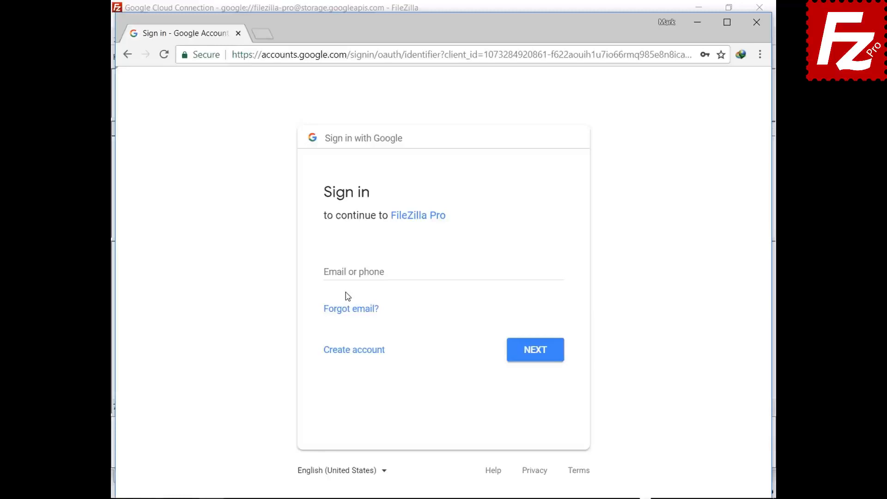
{"action": "left_click", "coordinate": [350, 271]}
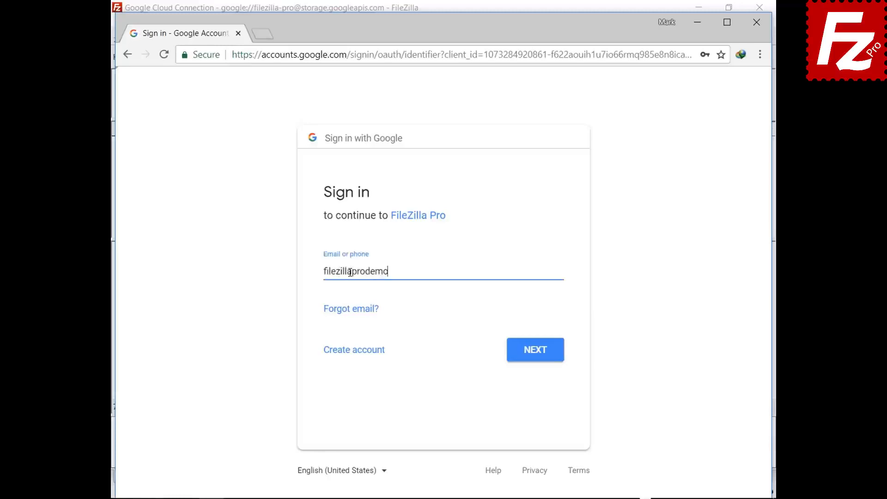
{"action": "left_click", "coordinate": [534, 357]}
{"action": "key", "text": "ctrl+v"}
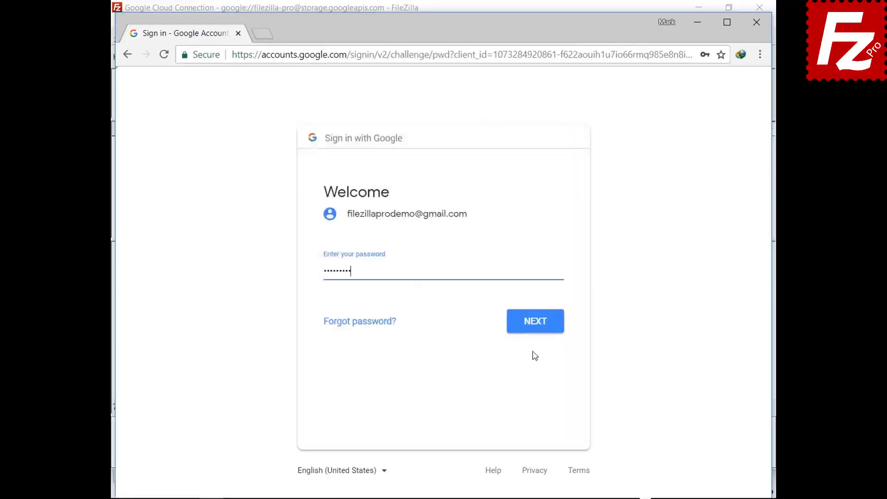
{"action": "left_click", "coordinate": [536, 331]}
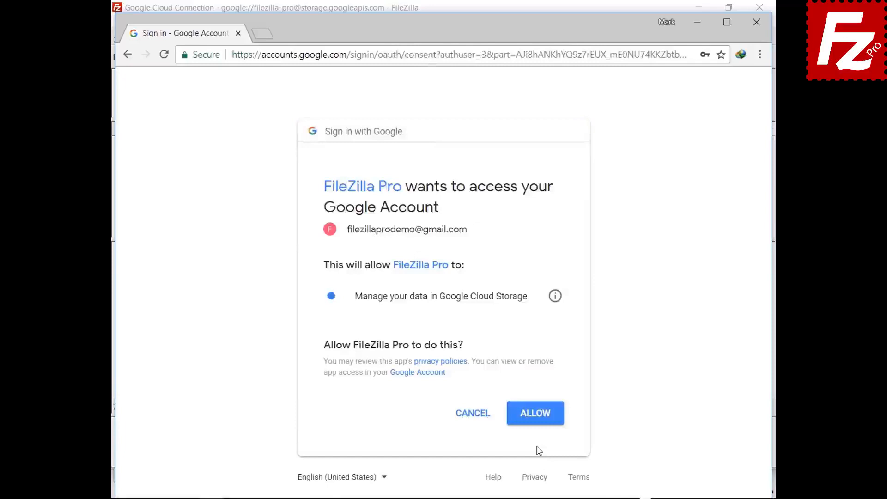
{"action": "left_click", "coordinate": [535, 419]}
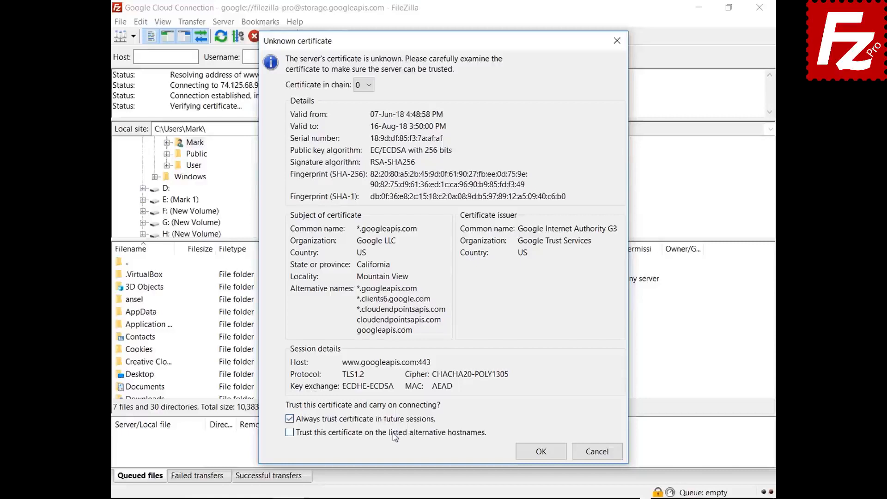
- Trust both Google certificates, including for alternative hostnames, and accept them
{"action": "left_click", "coordinate": [393, 433]}
{"action": "left_click", "coordinate": [524, 460]}
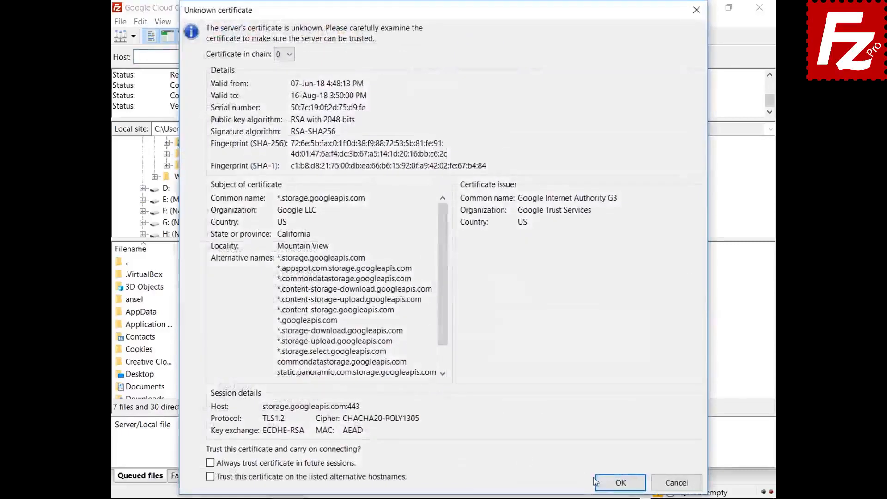
{"action": "left_click", "coordinate": [596, 481]}
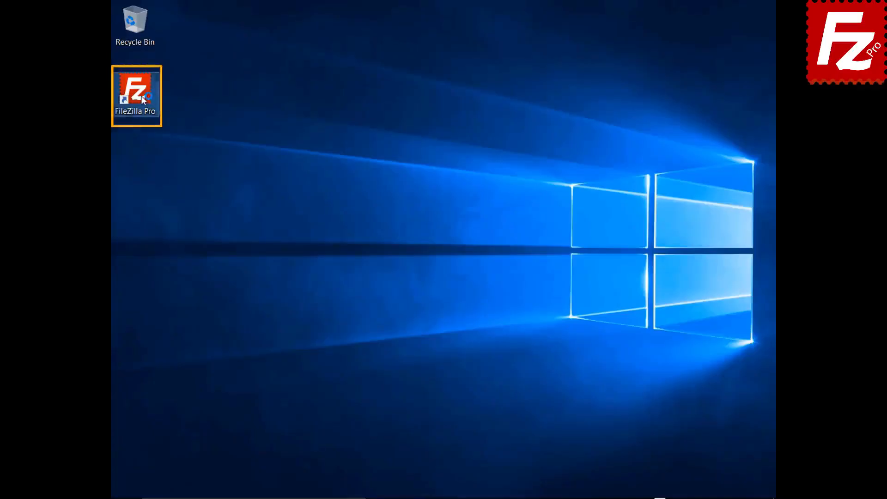
- Launch FileZilla Pro and add a new site 'Google Drive' using the Google Drive protocol
{"action": "double_click", "coordinate": [143, 99]}
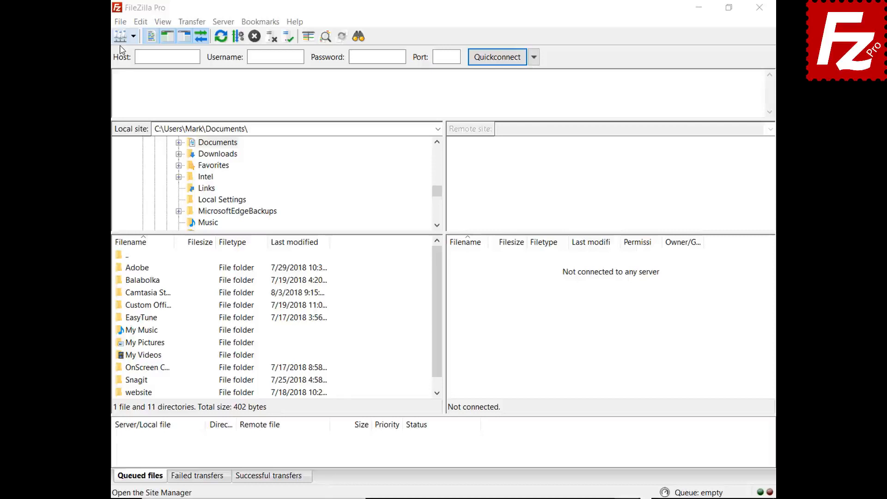
{"action": "left_click", "coordinate": [121, 22]}
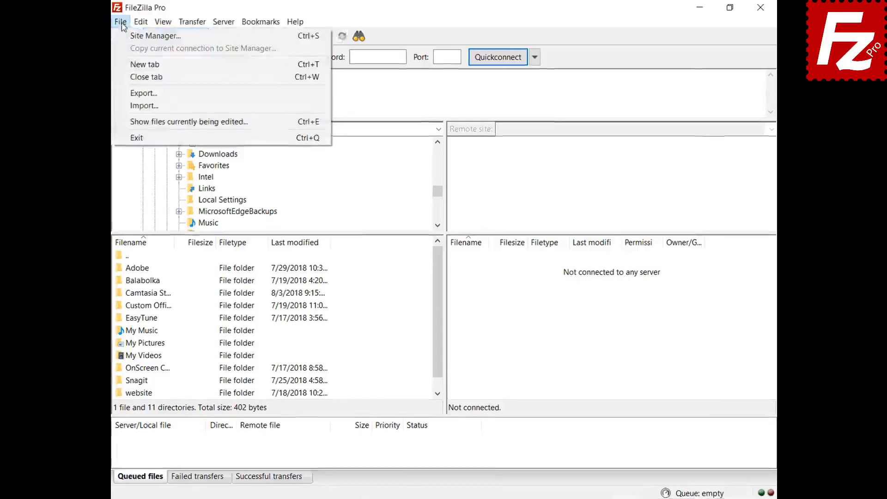
{"action": "left_click", "coordinate": [133, 38]}
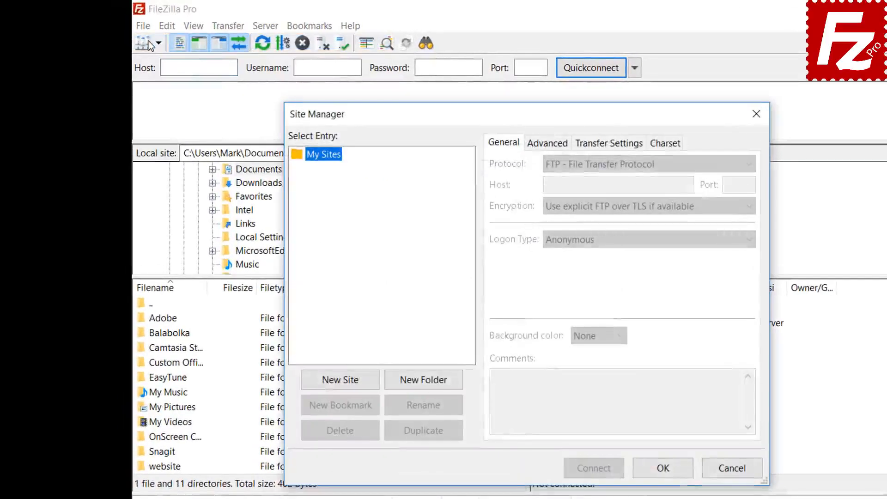
{"action": "left_click", "coordinate": [340, 380]}
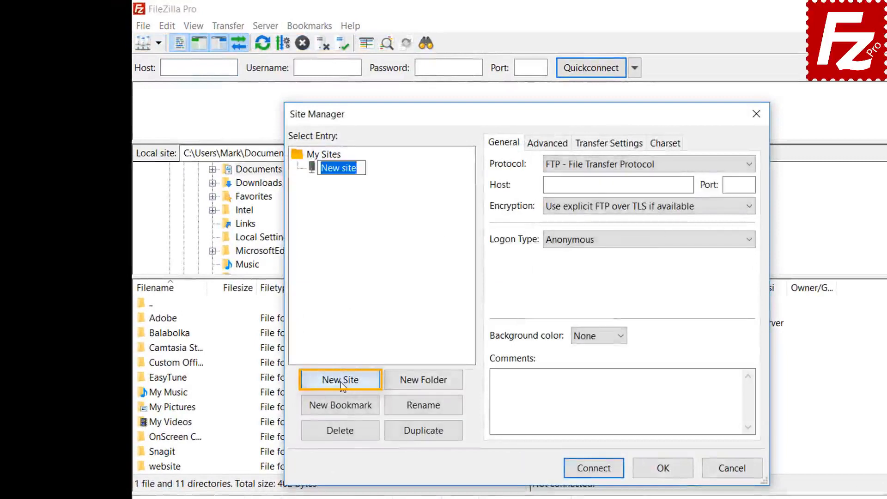
{"action": "type", "text": "Google Drive"}
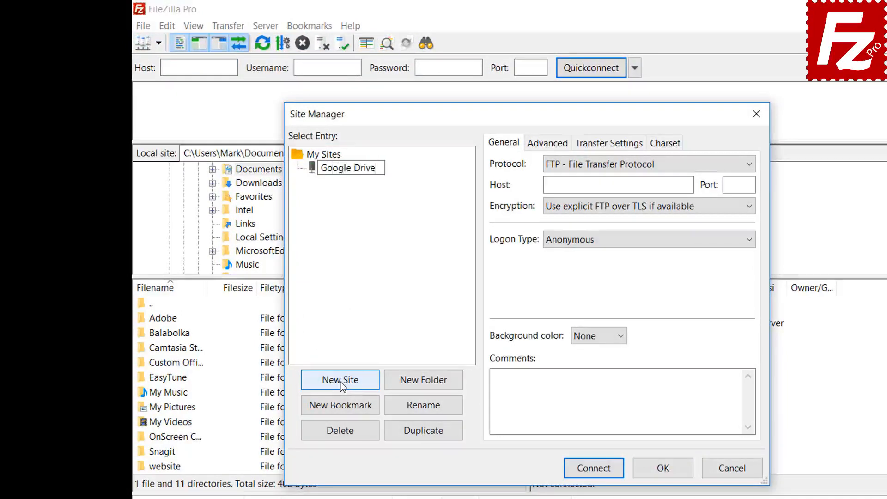
{"action": "left_click", "coordinate": [612, 165]}
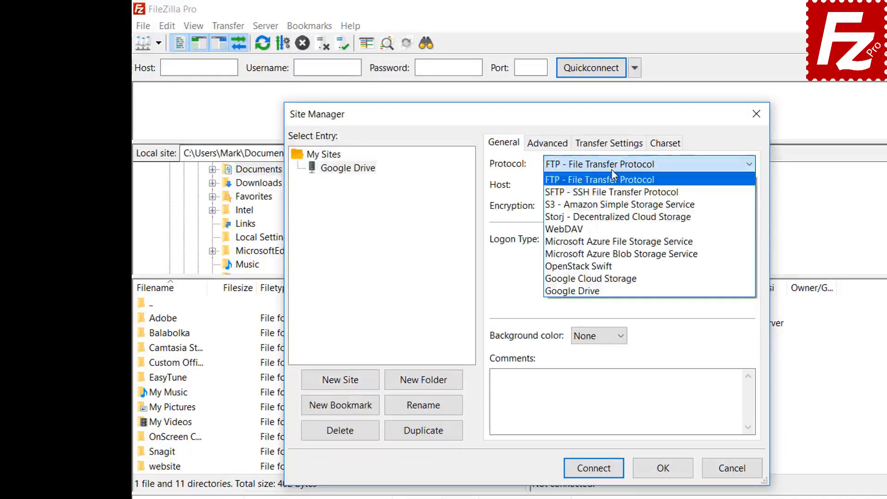
{"action": "left_click", "coordinate": [609, 290]}
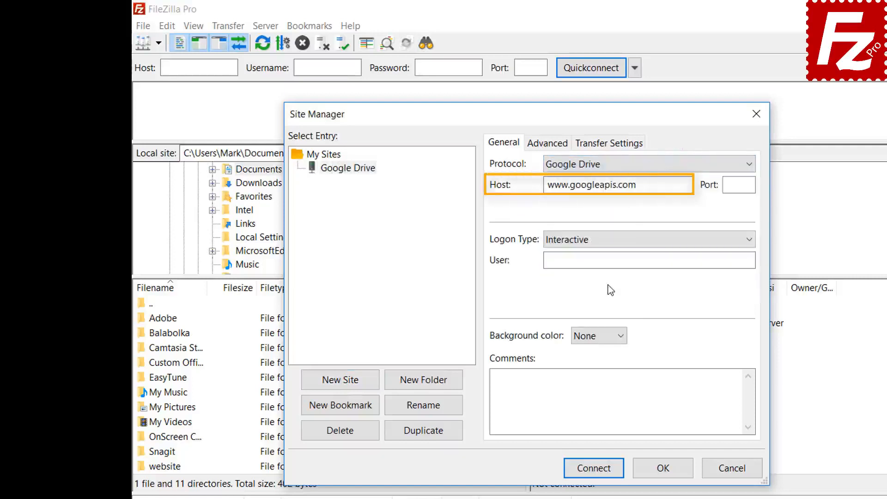
- Enter the Google Drive account user e-mail and connect to the site
{"action": "left_click", "coordinate": [707, 260]}
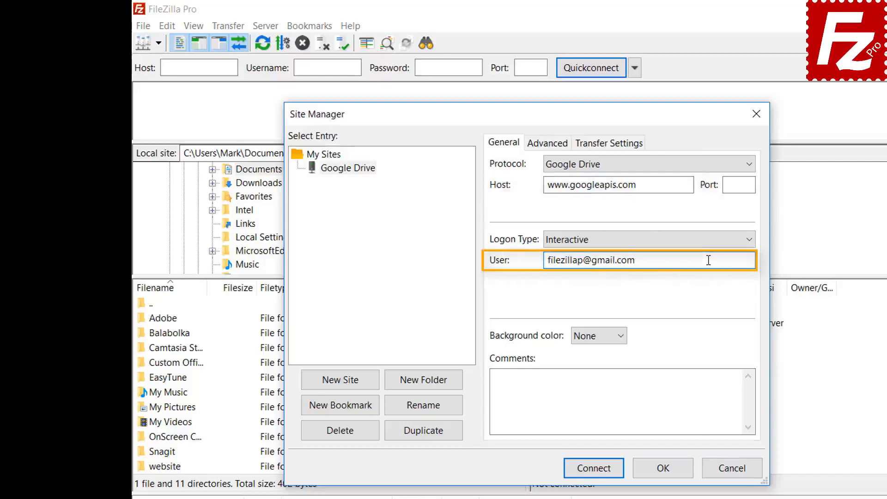
{"action": "left_click", "coordinate": [596, 469]}
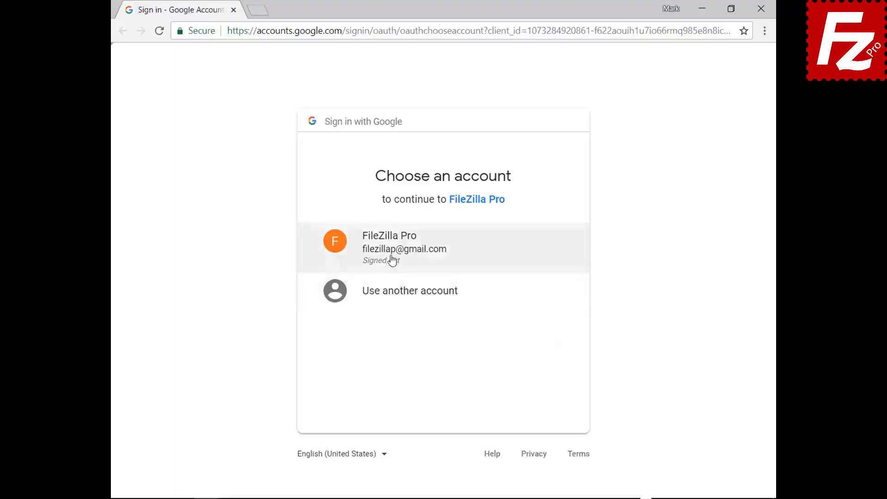
- Choose the FileZilla Pro Google account, sign in with its password, and allow Drive access
{"action": "left_click", "coordinate": [392, 257]}
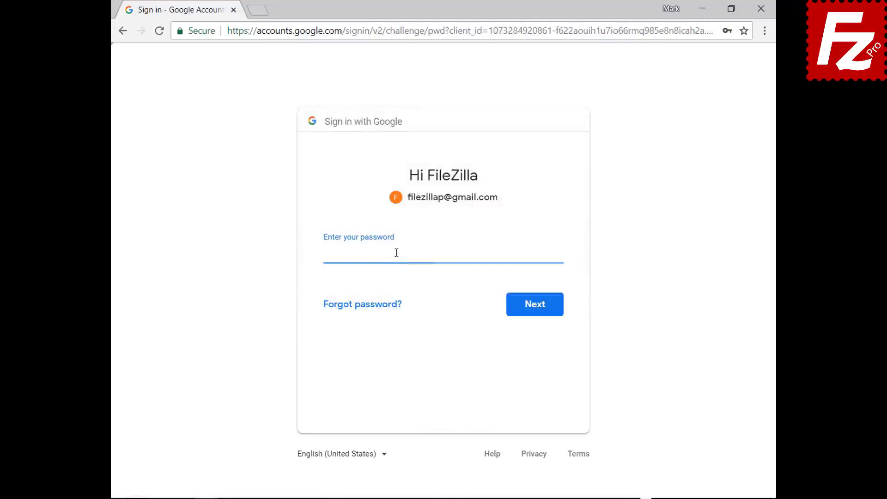
{"action": "key", "text": "ctrl+v"}
{"action": "left_click", "coordinate": [537, 313]}
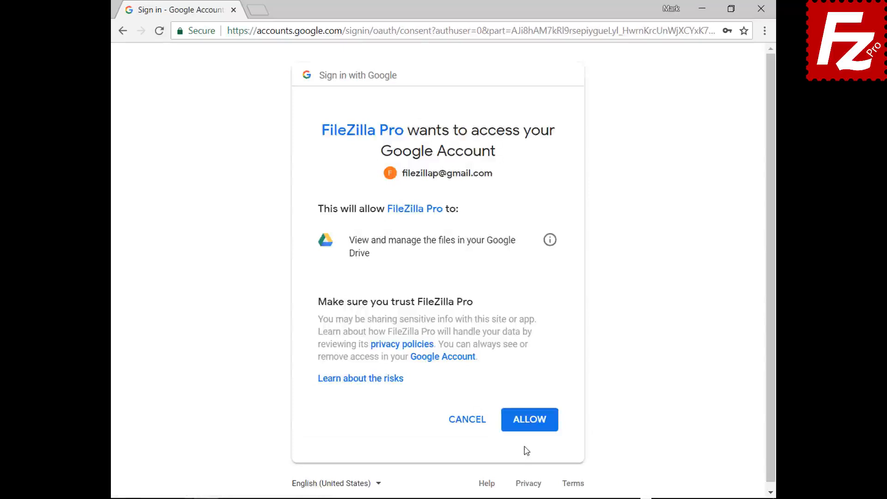
{"action": "left_click", "coordinate": [532, 420]}
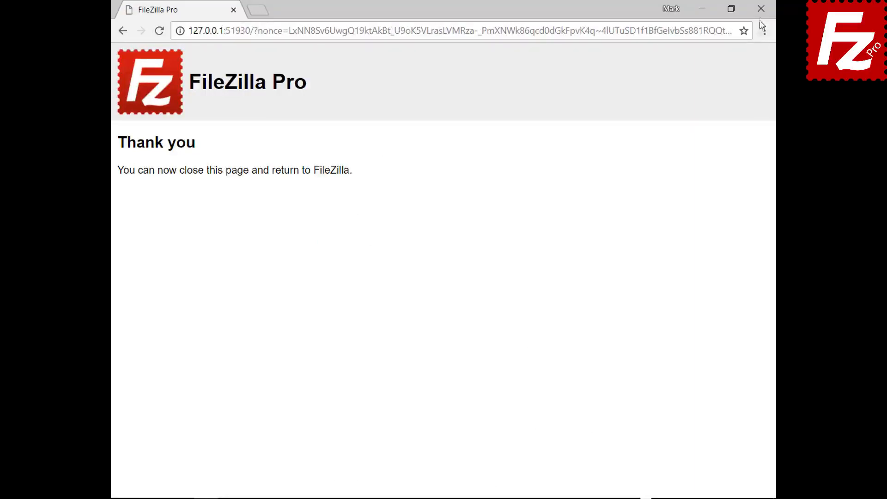
- Close Chrome to return to the connected Google Drive listing, then select FileZilla Pro on the desktop
{"action": "left_click", "coordinate": [761, 9]}
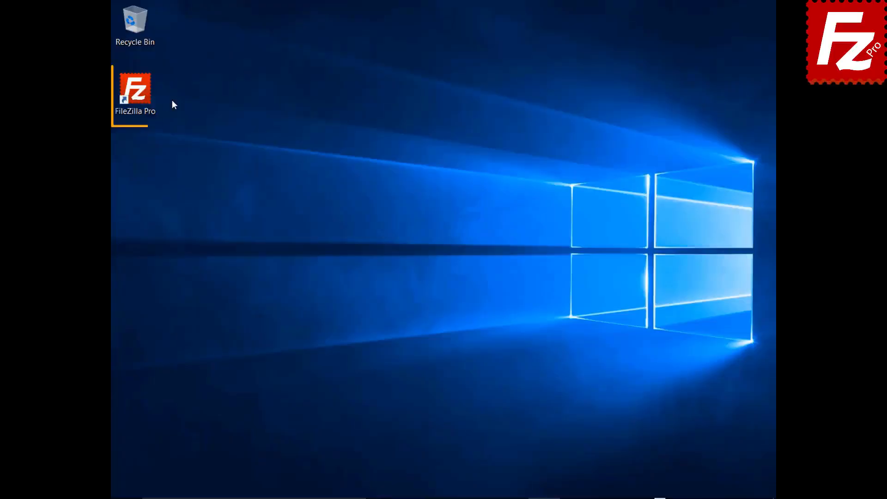
{"action": "left_click", "coordinate": [140, 96]}
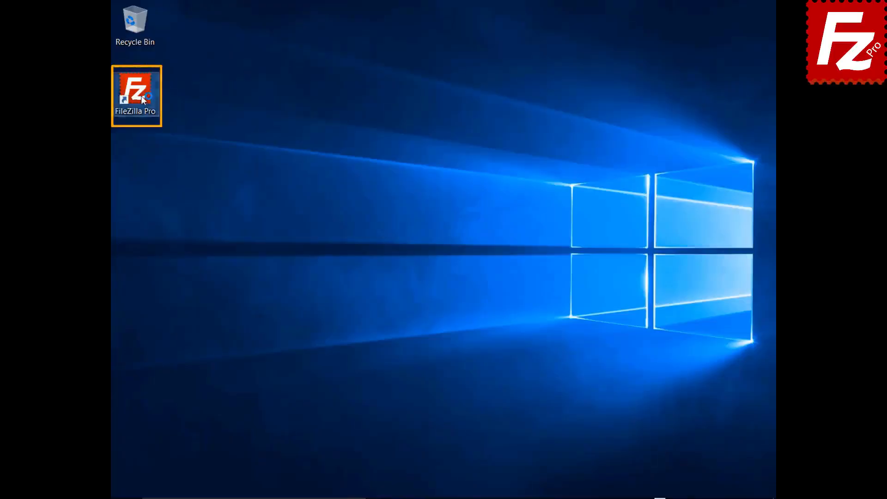
- Launch FileZilla Pro, add a new site 'Dropbox' with the Dropbox protocol, and connect
{"action": "double_click", "coordinate": [141, 96]}
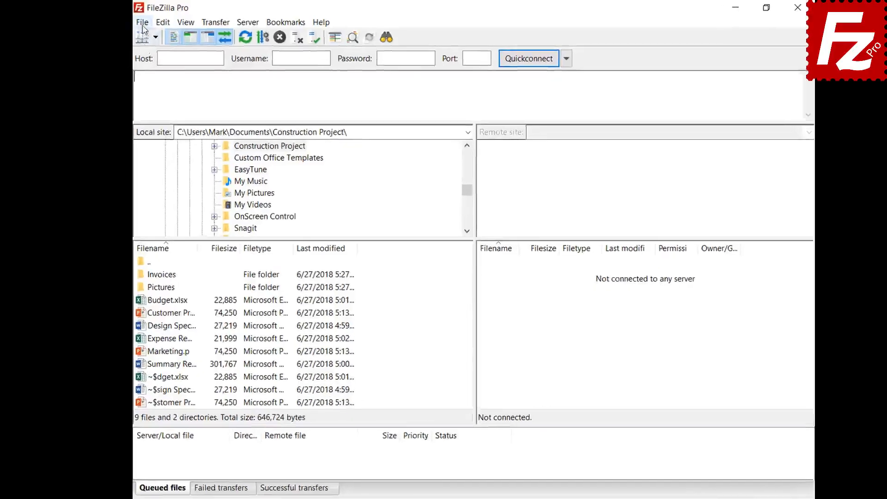
{"action": "left_click", "coordinate": [139, 23]}
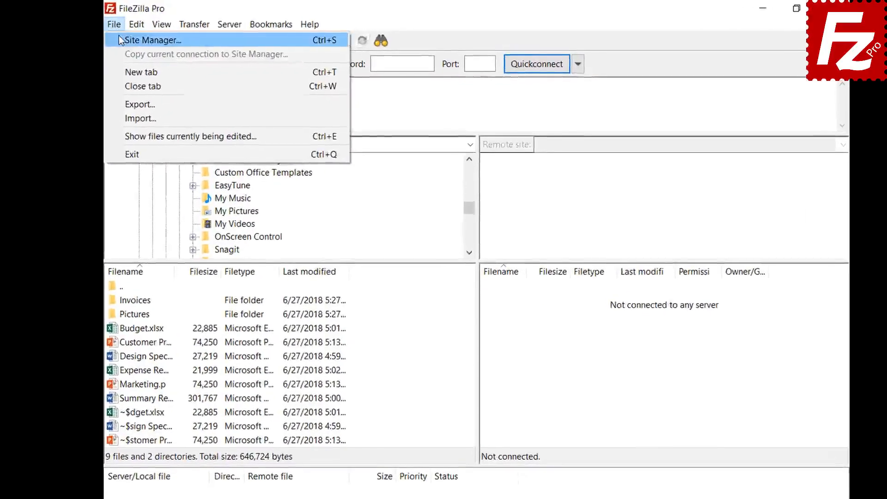
{"action": "left_click", "coordinate": [119, 36]}
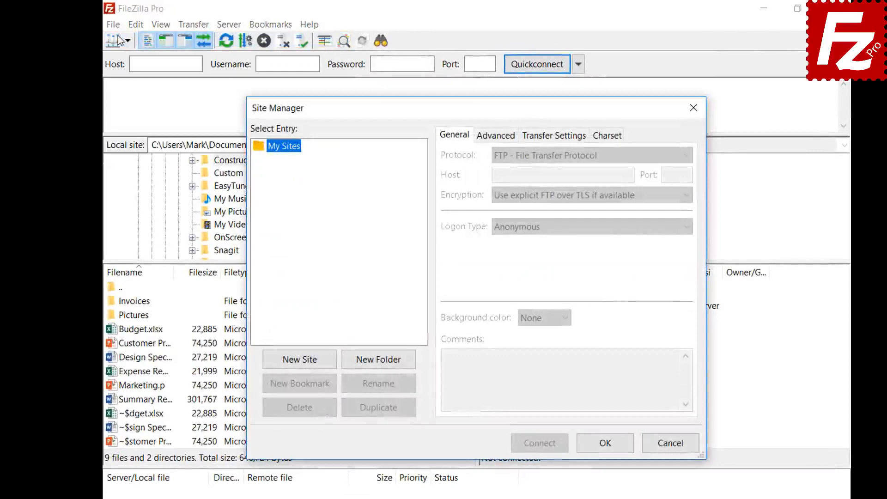
{"action": "left_click", "coordinate": [300, 365]}
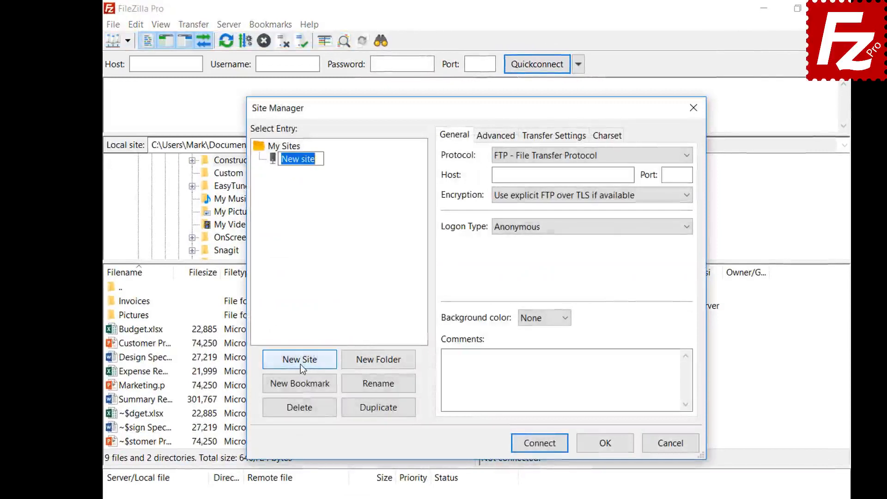
{"action": "type", "text": "Dropbox"}
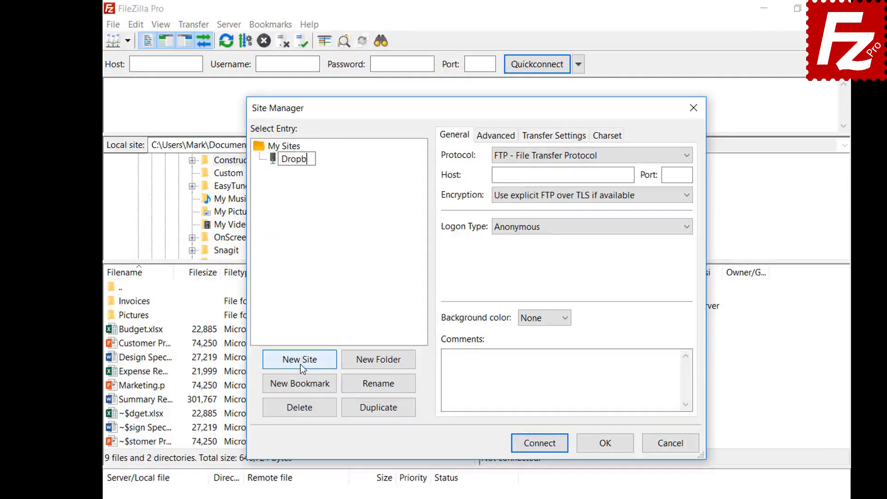
{"action": "left_click", "coordinate": [648, 156]}
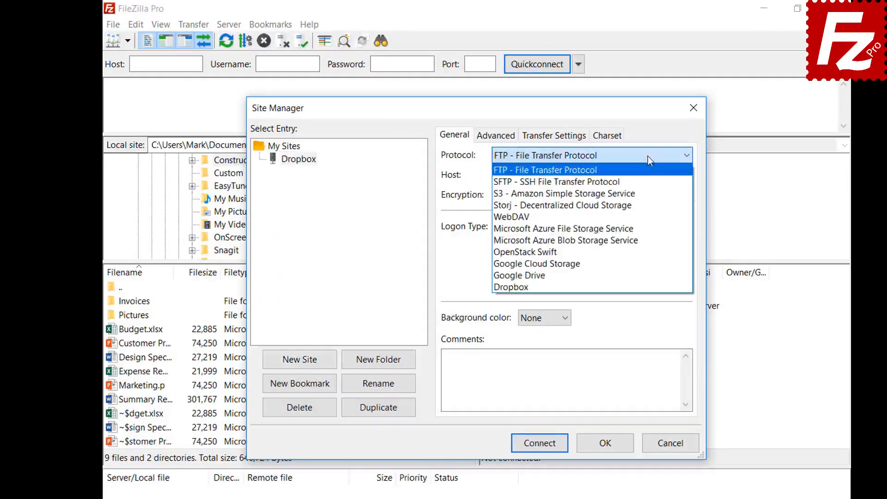
{"action": "left_click", "coordinate": [648, 285]}
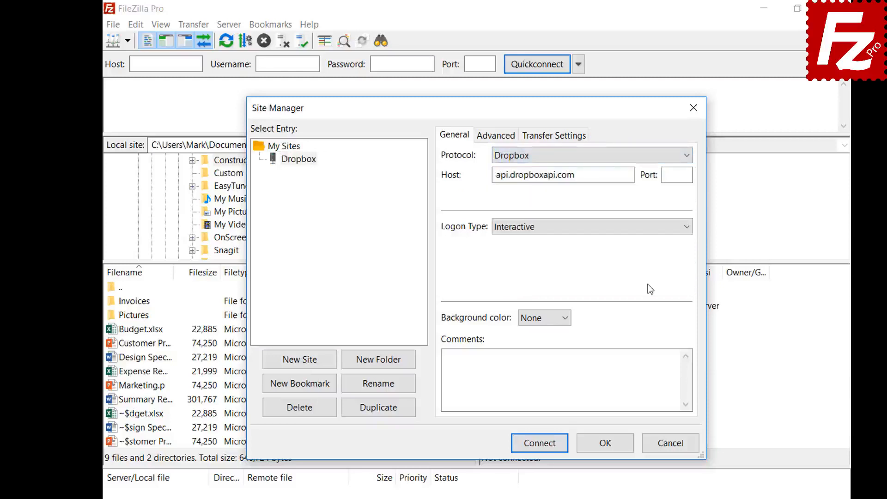
{"action": "left_click", "coordinate": [537, 446]}
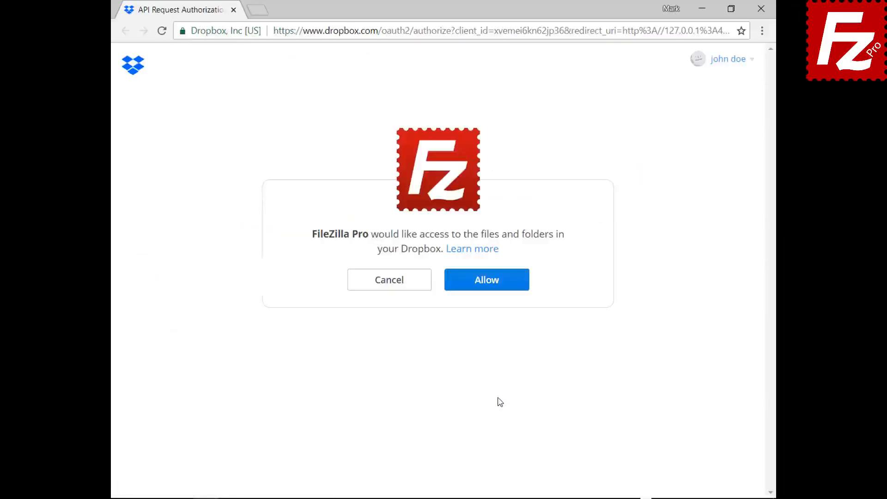
- Allow FileZilla Pro to access the Dropbox account's files and folders
{"action": "left_click", "coordinate": [494, 288]}
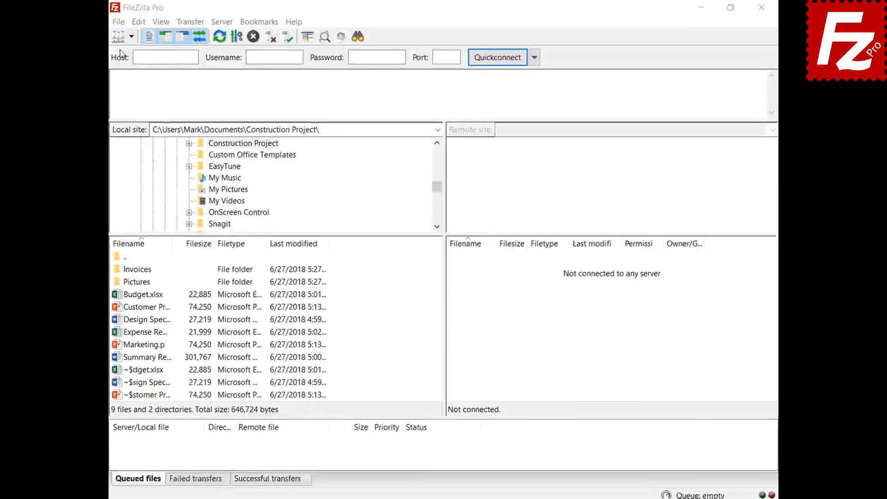
- Create a new Site Manager entry named OneDrive using the Microsoft OneDrive protocol
{"action": "left_click", "coordinate": [84, 24]}
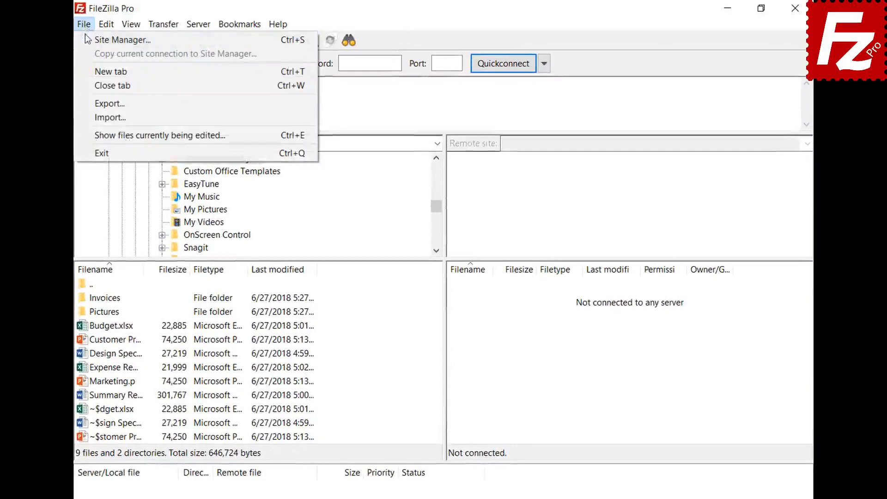
{"action": "left_click", "coordinate": [85, 39]}
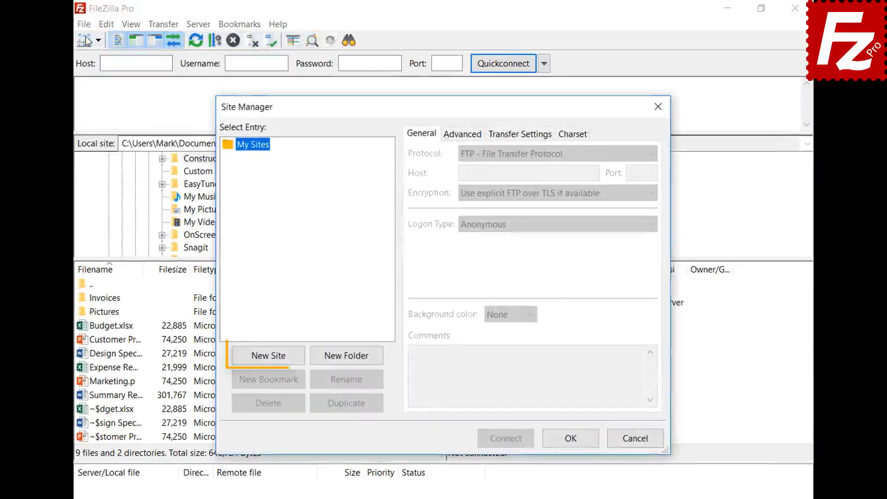
{"action": "left_click", "coordinate": [273, 357]}
{"action": "type", "text": "O"}
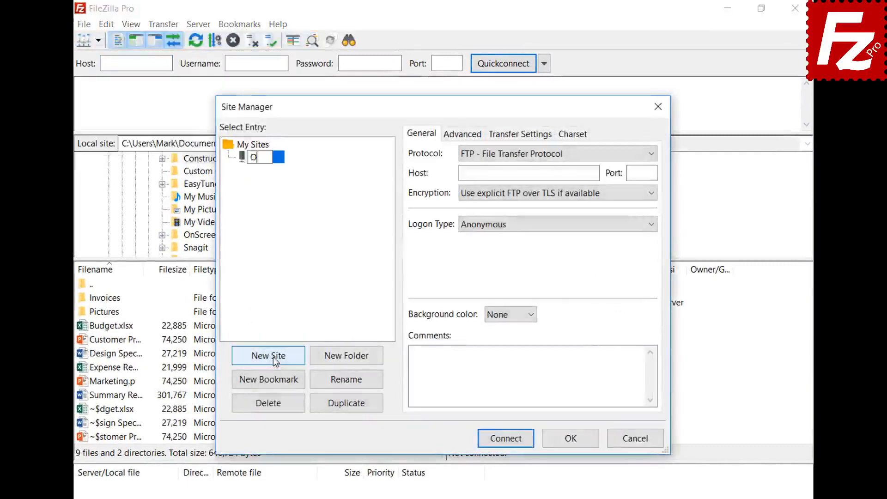
{"action": "type", "text": "neDrive"}
{"action": "left_click", "coordinate": [507, 154]}
{"action": "left_click", "coordinate": [509, 295]}
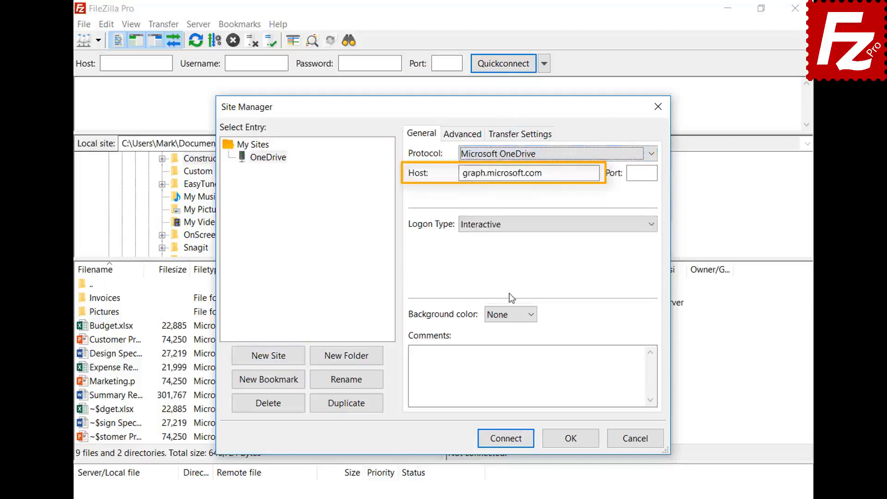
- Connect to the OneDrive site, sign in with the account e-mail and password, and grant access
{"action": "left_click", "coordinate": [505, 441]}
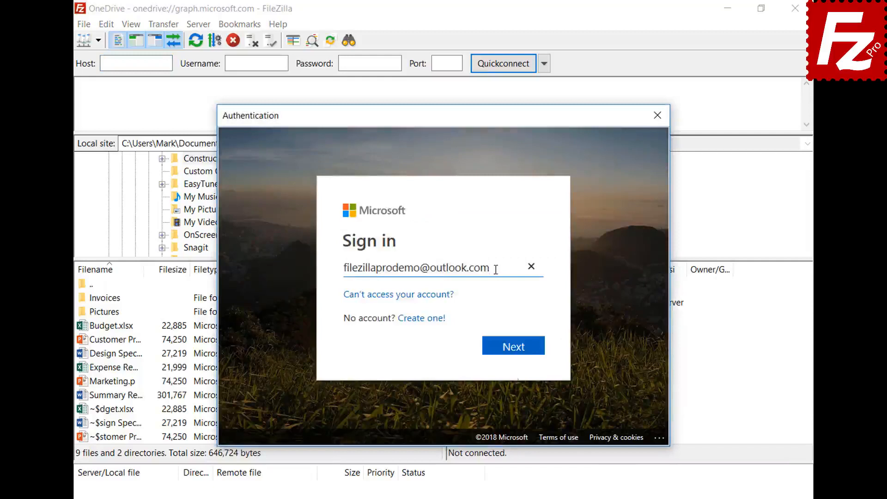
{"action": "left_click", "coordinate": [514, 355]}
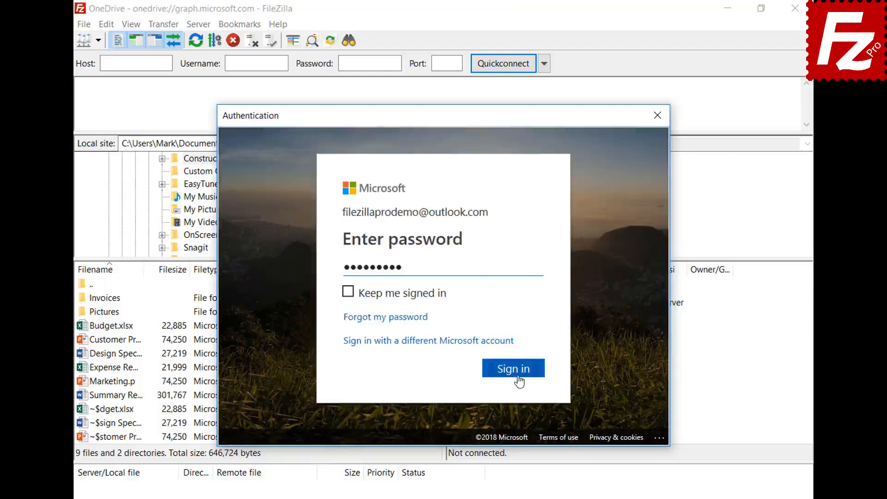
{"action": "left_click", "coordinate": [514, 370]}
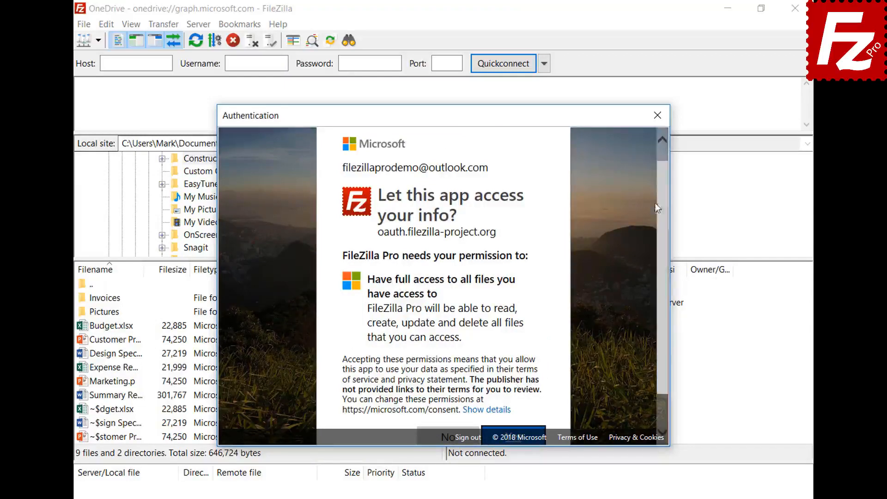
{"action": "scroll", "coordinate": [662, 200], "scroll_direction": "down", "scroll_amount": 2}
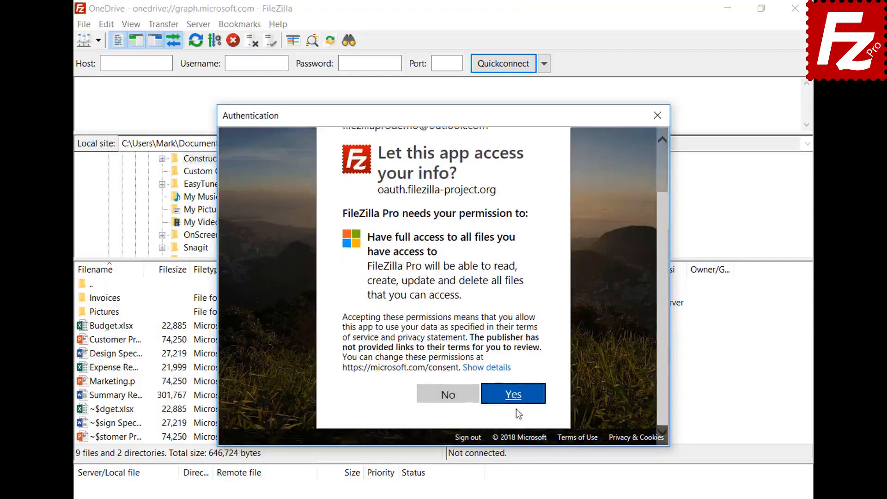
{"action": "left_click", "coordinate": [513, 395]}
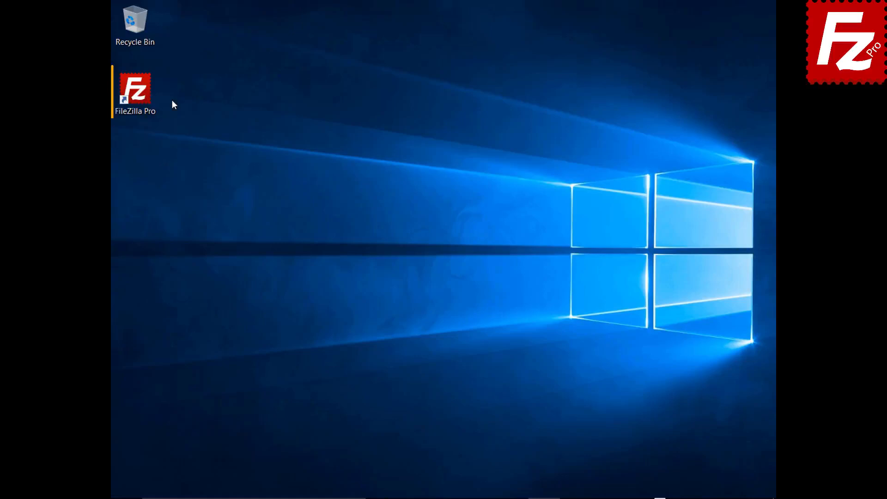
- Launch FileZilla Pro, reconnect to the saved Amazon S3 site and open filezillaprobucket
{"action": "double_click", "coordinate": [138, 94]}
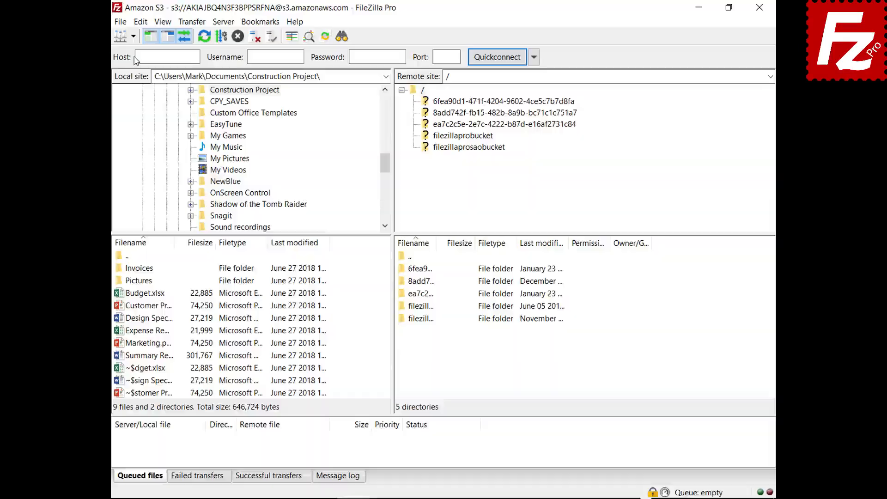
{"action": "left_click", "coordinate": [133, 36]}
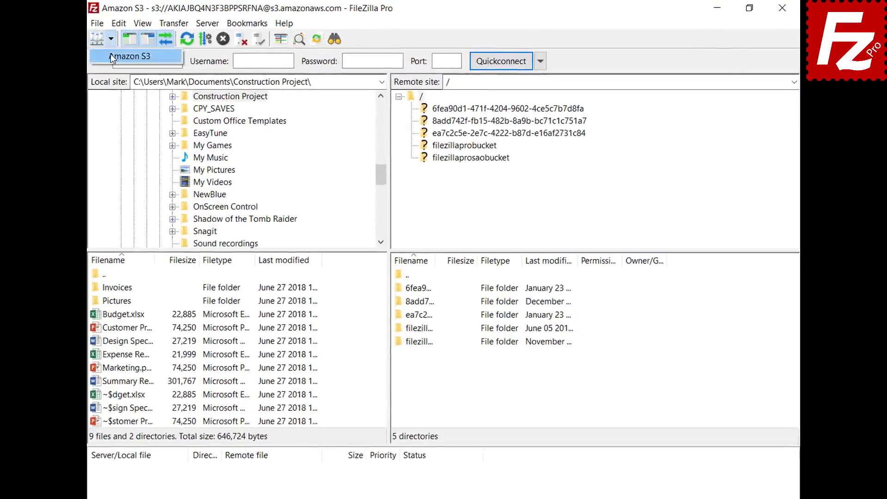
{"action": "left_click", "coordinate": [110, 55]}
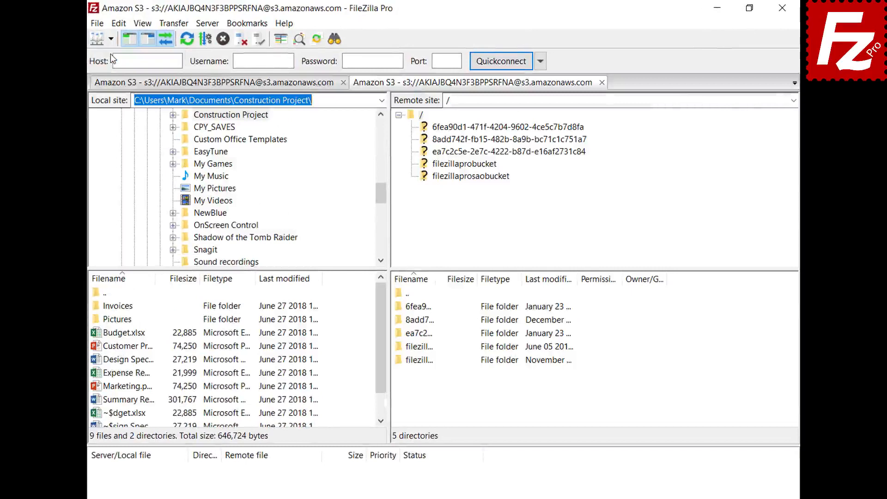
{"action": "left_click", "coordinate": [465, 167]}
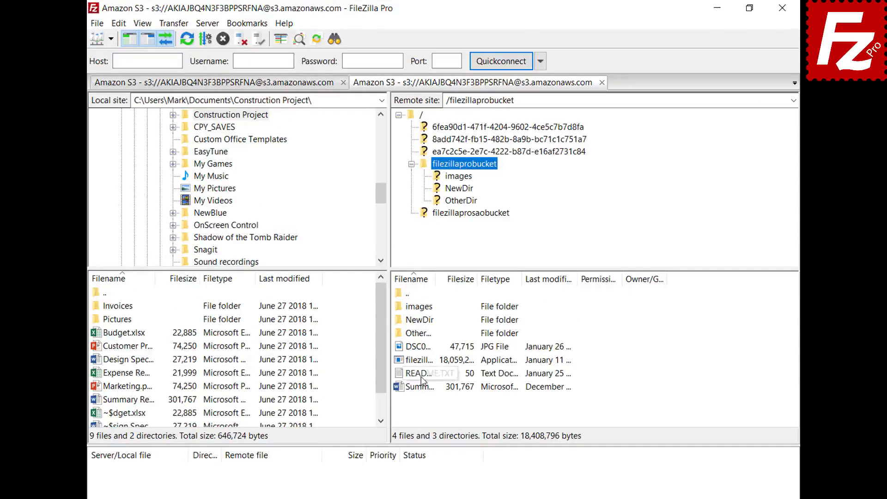
- Generate a temporary URL for the README file in filezillaprobucket
{"action": "right_click", "coordinate": [421, 375]}
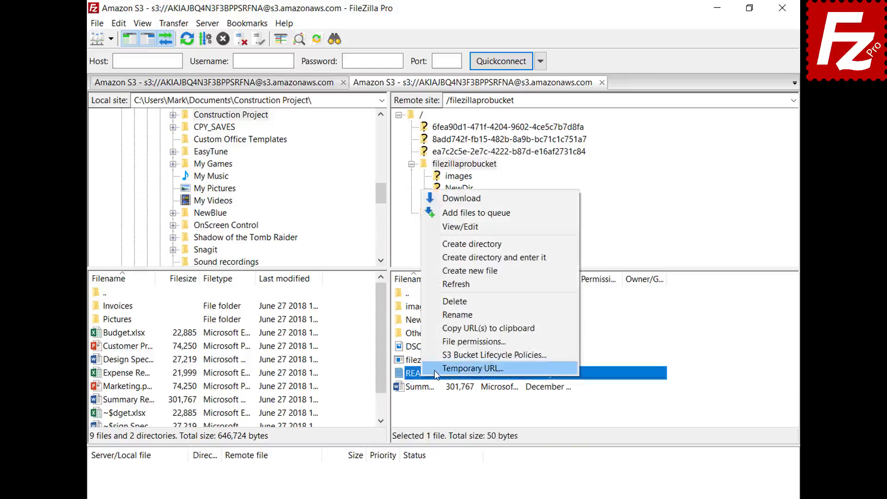
{"action": "left_click", "coordinate": [436, 371]}
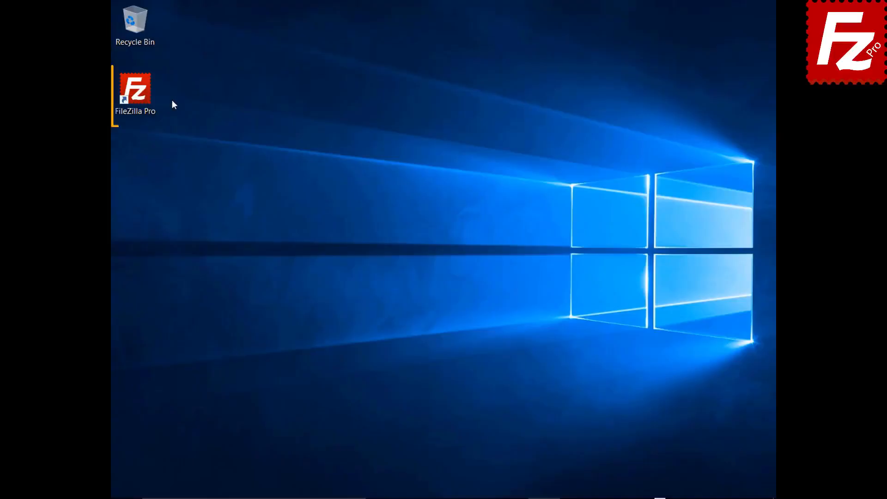
- Launch FileZilla Pro and add a site named OneDrive using the Microsoft OneDrive protocol
{"action": "double_click", "coordinate": [141, 95]}
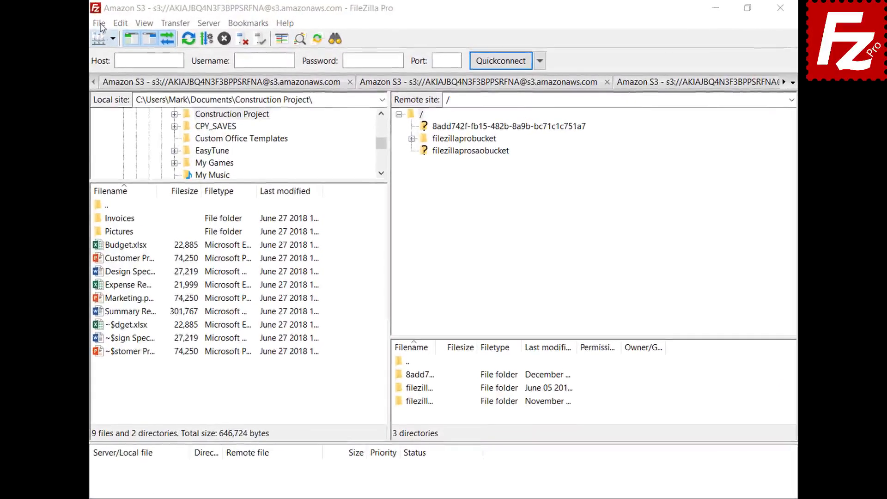
{"action": "left_click", "coordinate": [99, 23]}
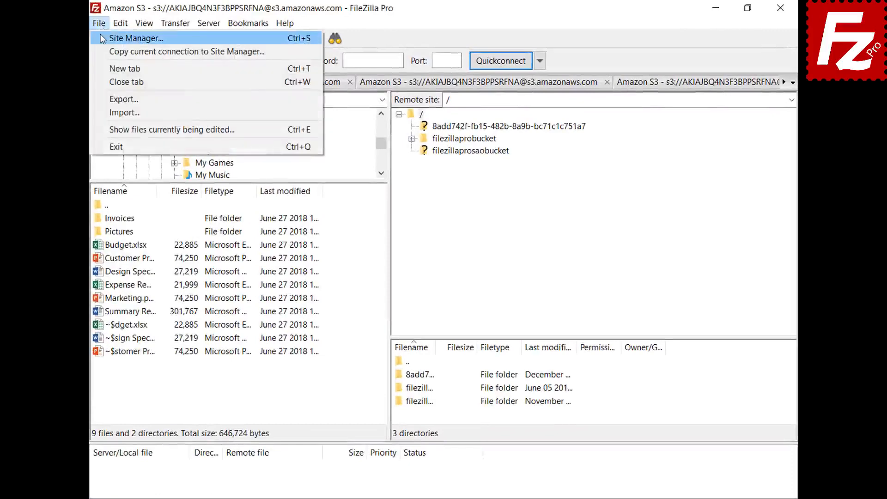
{"action": "left_click", "coordinate": [130, 39]}
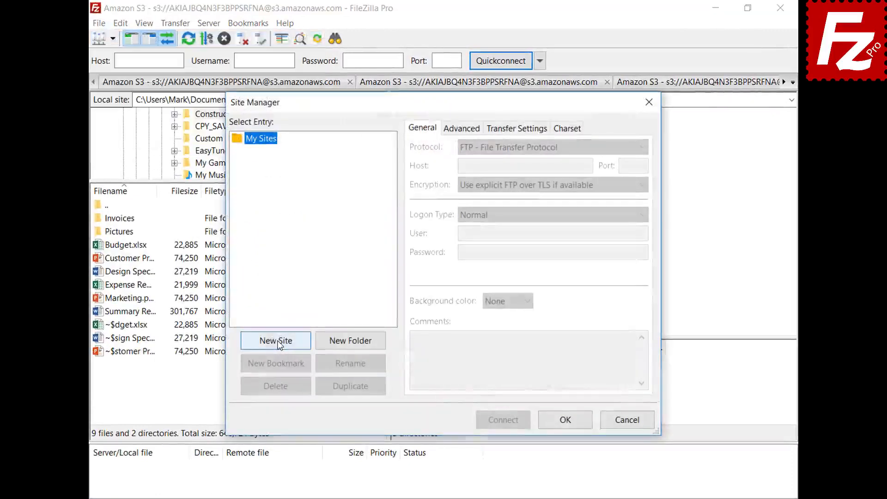
{"action": "left_click", "coordinate": [277, 342]}
{"action": "type", "text": "OneDrive"}
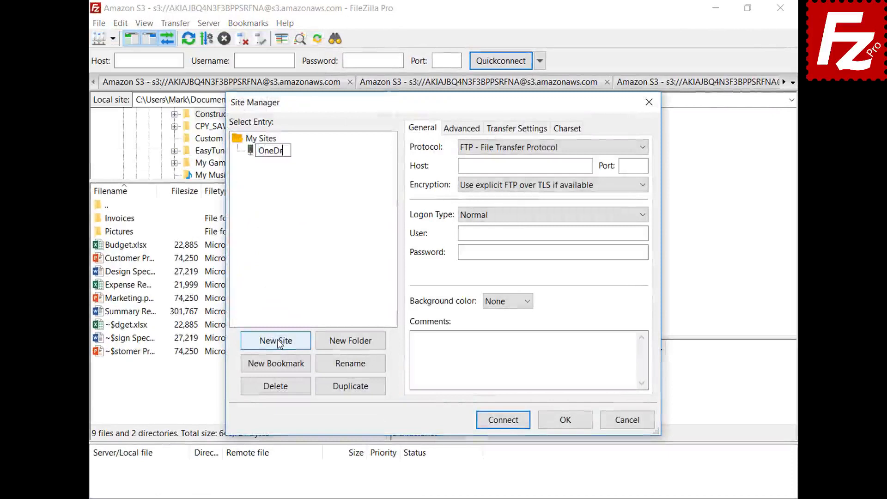
{"action": "left_click", "coordinate": [642, 148]}
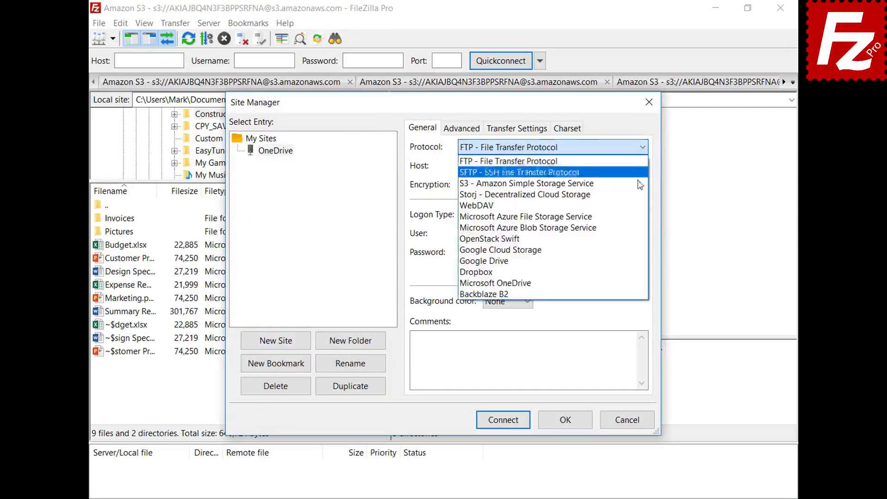
{"action": "left_click", "coordinate": [640, 282]}
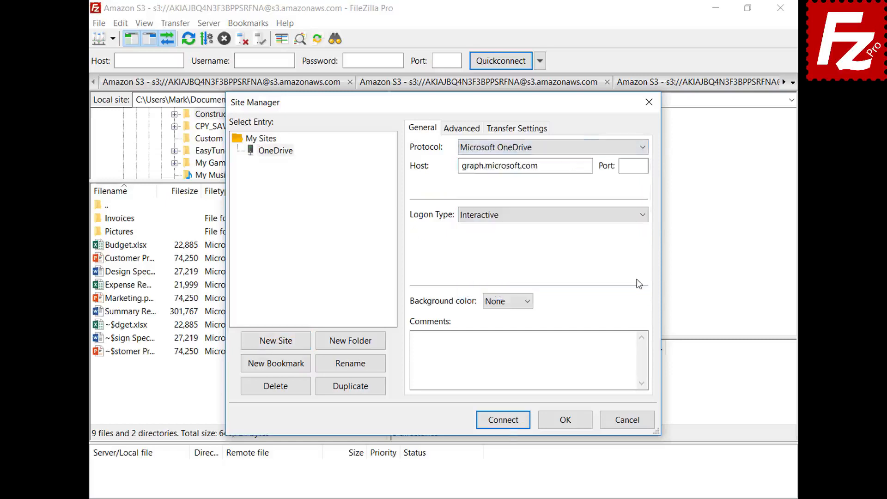
- Connect to OneDrive with the account e-mail and password, then restart FileZilla Pro
{"action": "left_click", "coordinate": [505, 421]}
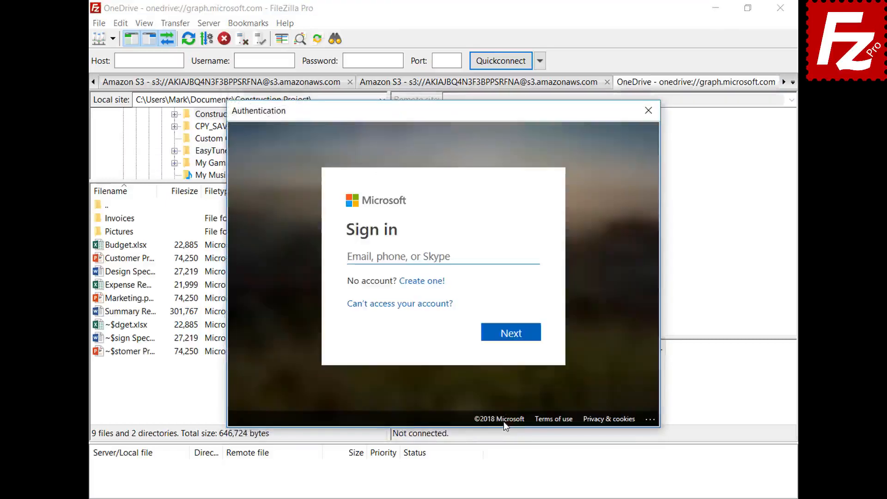
{"action": "key", "text": "ctrl+v"}
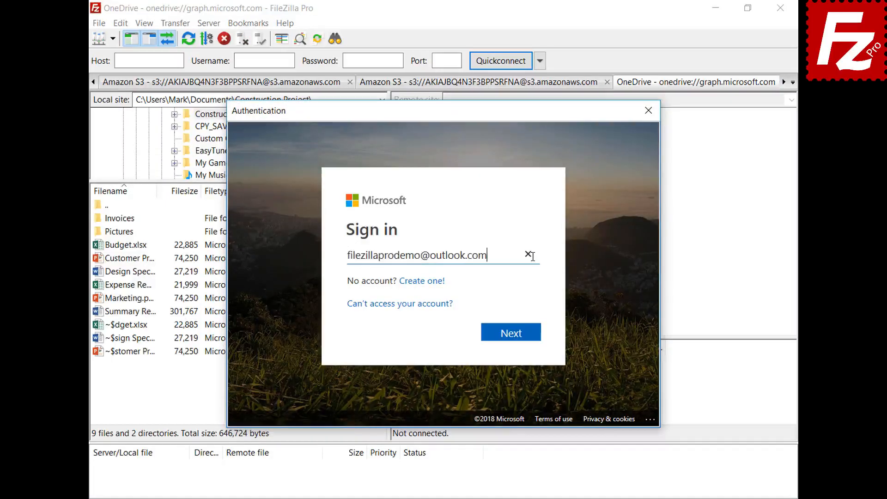
{"action": "left_click", "coordinate": [516, 338]}
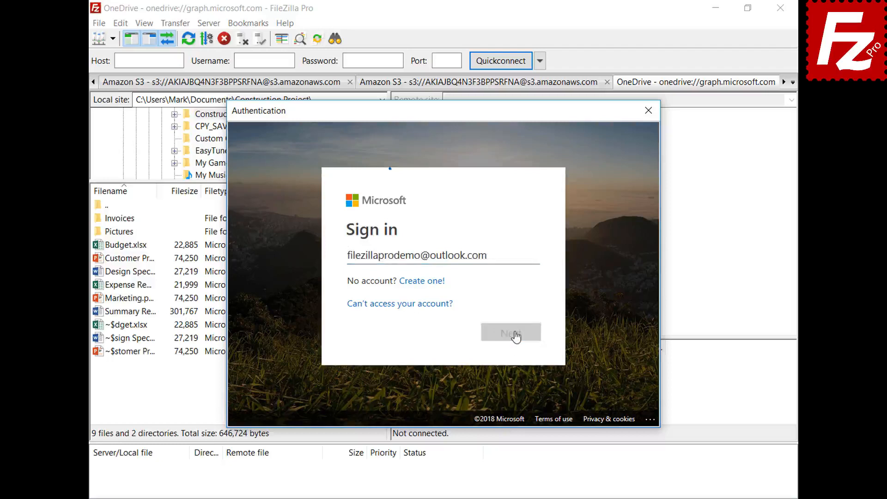
{"action": "key", "text": "ctrl+v"}
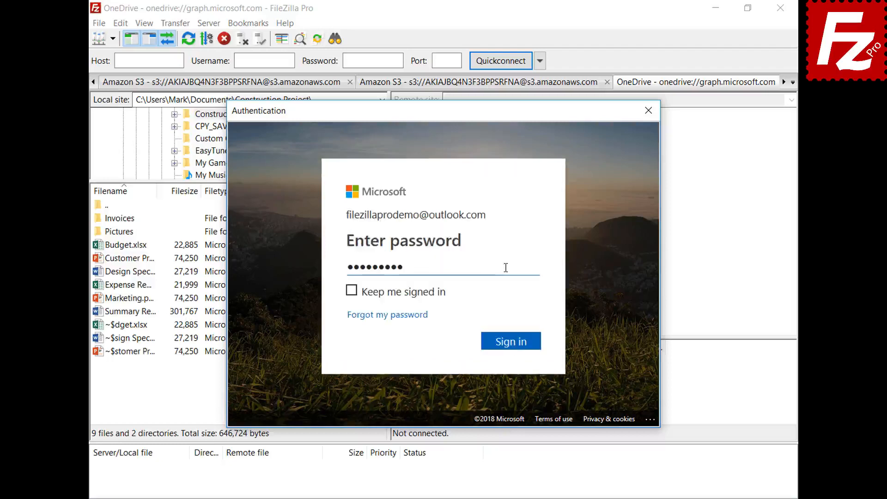
{"action": "left_click", "coordinate": [515, 347]}
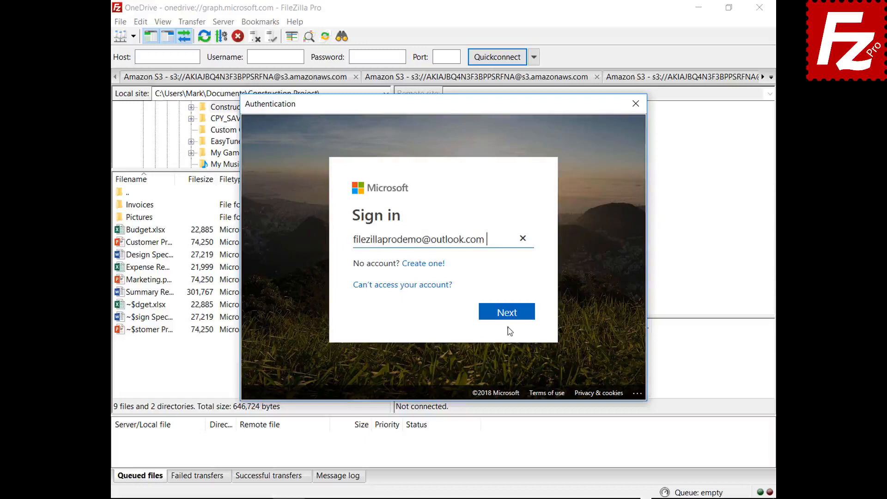
{"action": "left_click", "coordinate": [508, 320]}
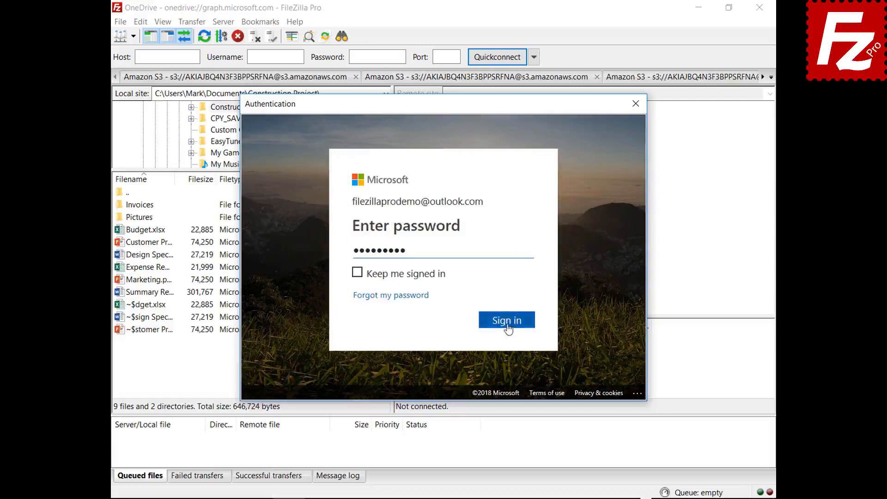
{"action": "left_click", "coordinate": [507, 322]}
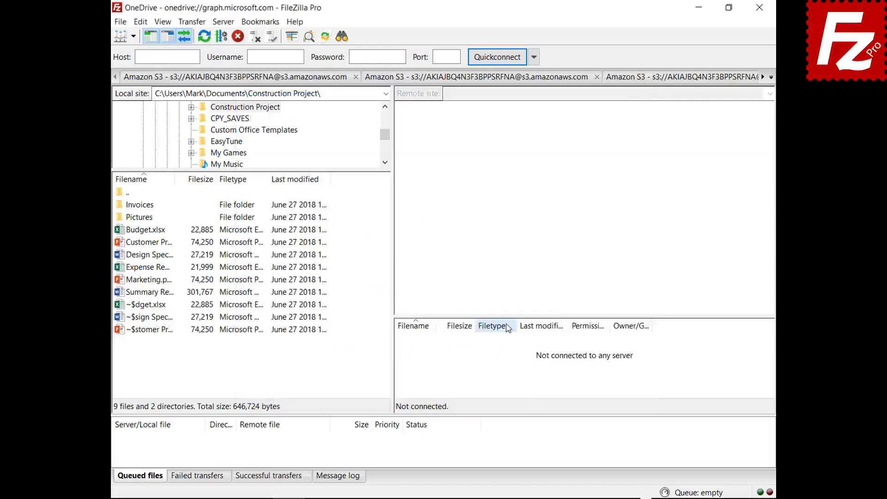
{"action": "left_click", "coordinate": [761, 9]}
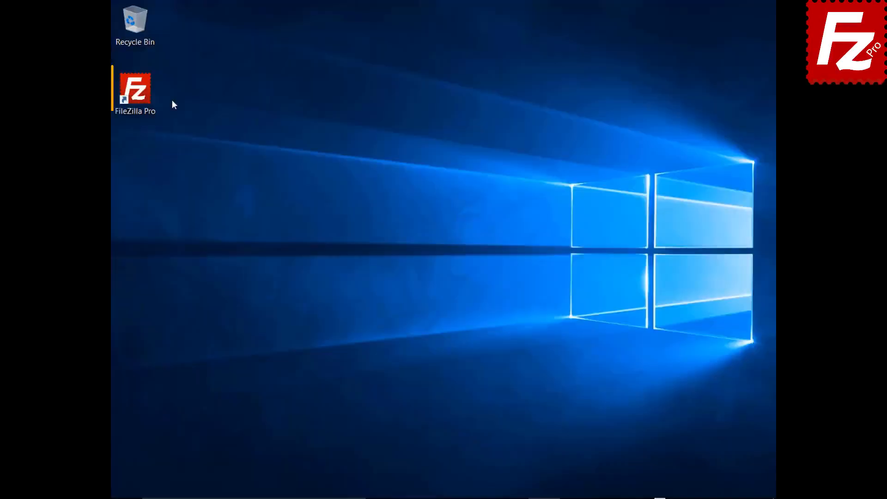
{"action": "double_click", "coordinate": [145, 97]}
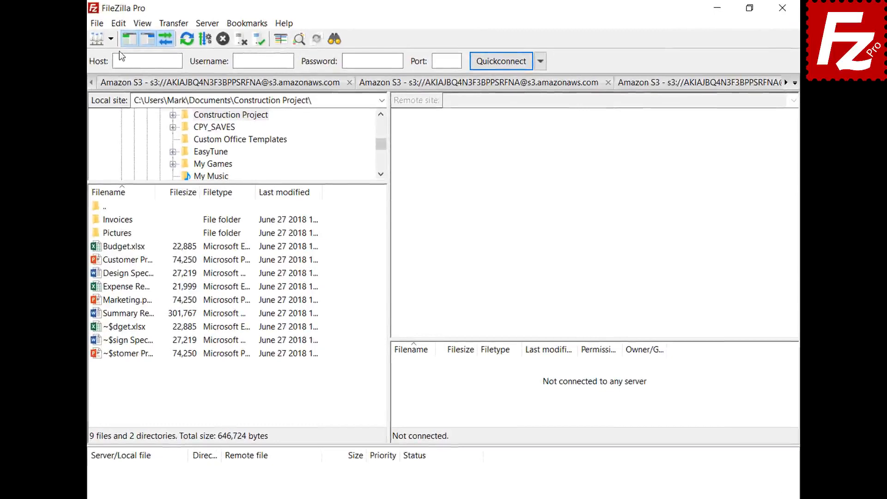
- Protect saved passwords with a master password, entered and repeated in the Passwords settings
{"action": "left_click", "coordinate": [118, 24]}
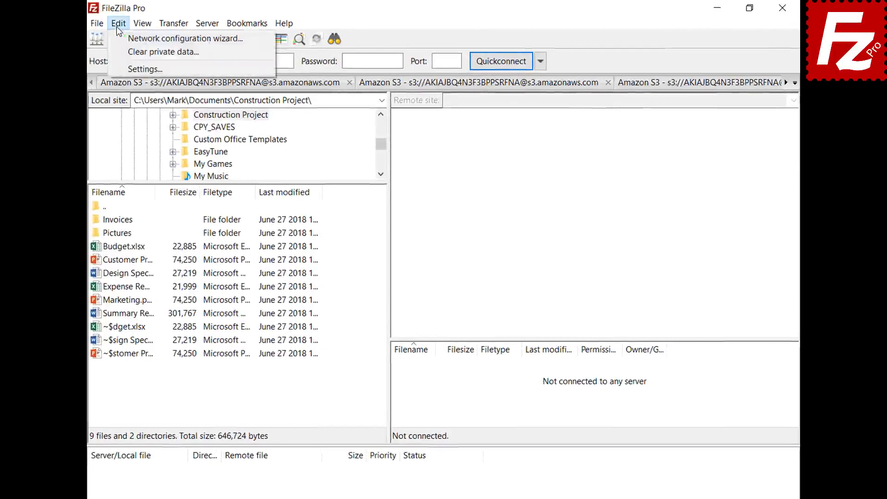
{"action": "left_click", "coordinate": [123, 66]}
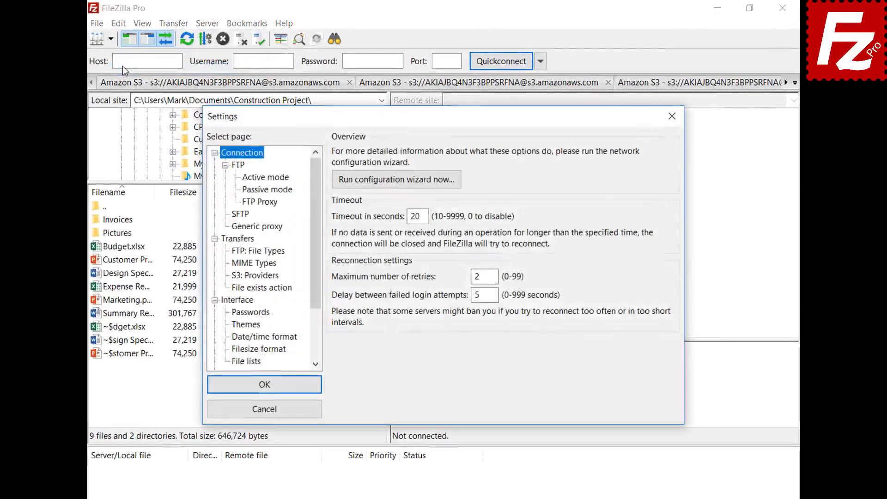
{"action": "left_click", "coordinate": [232, 313]}
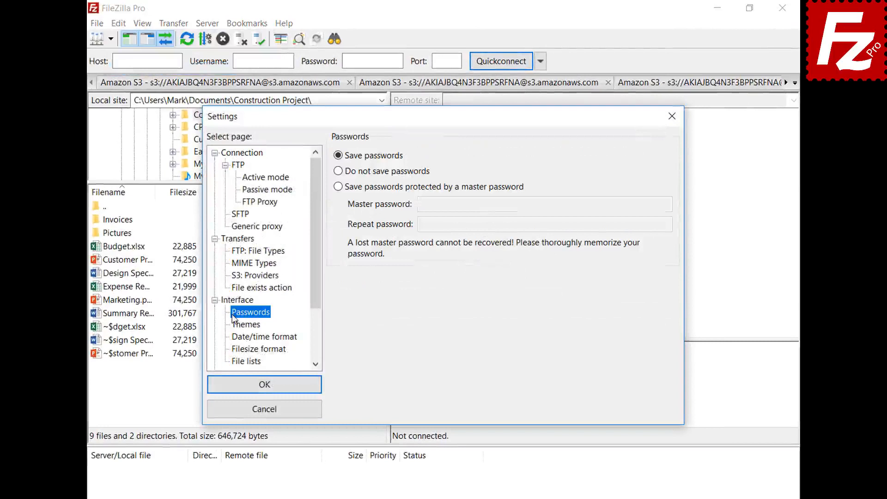
{"action": "left_click", "coordinate": [338, 187]}
{"action": "left_click", "coordinate": [647, 204]}
{"action": "type", "text": "***********"}
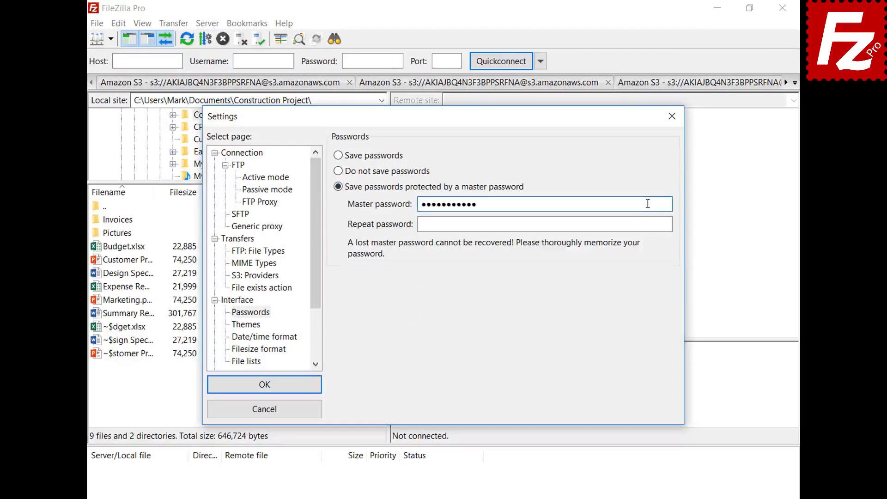
{"action": "left_click", "coordinate": [666, 224]}
{"action": "type", "text": "***********"}
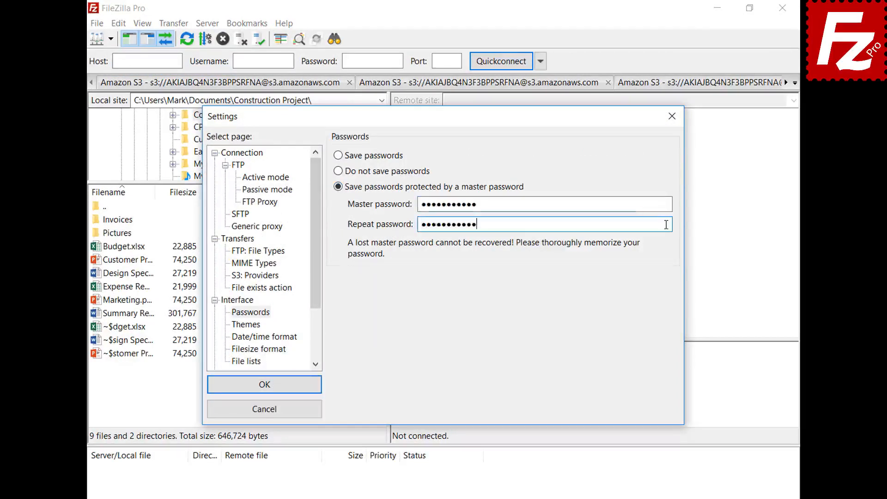
{"action": "left_click", "coordinate": [262, 386]}
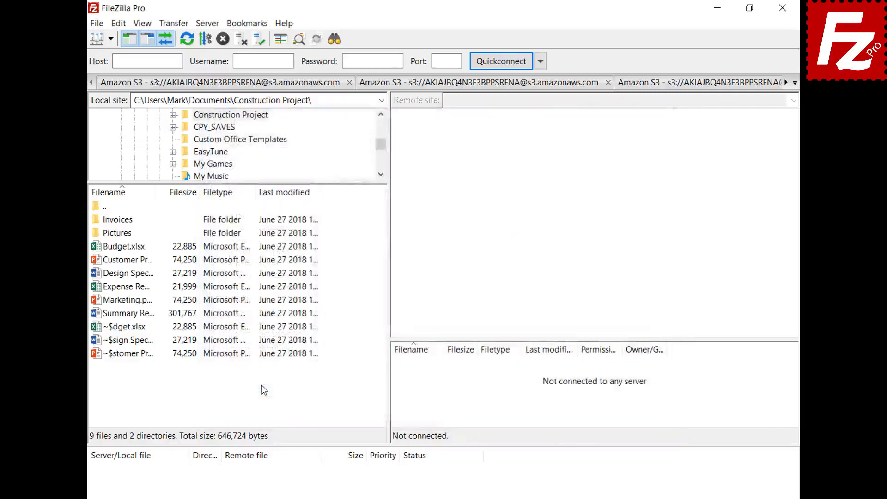
- Reconnect to the saved OneDrive site, signing in with the Microsoft account e-mail and password
{"action": "left_click", "coordinate": [111, 41]}
{"action": "left_click", "coordinate": [113, 56]}
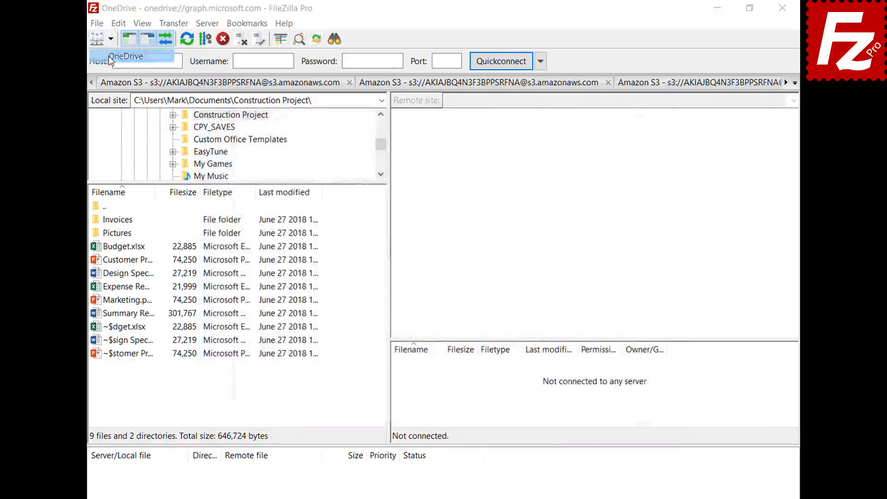
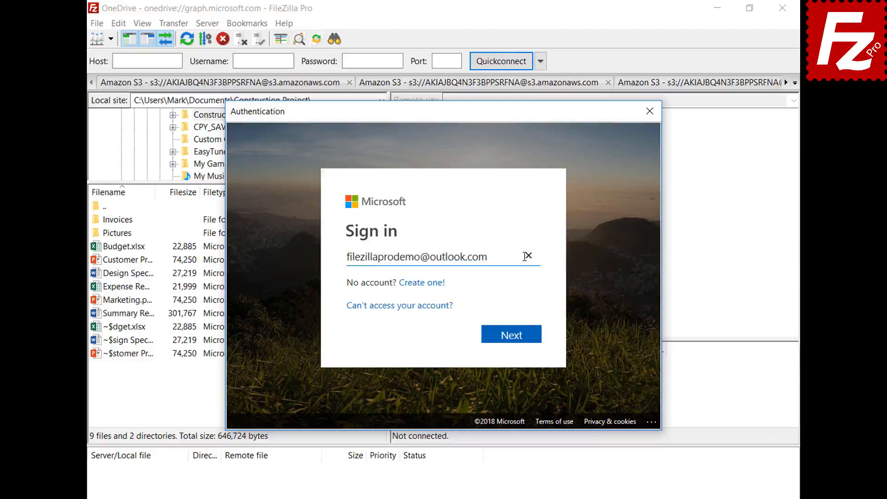
{"action": "left_click", "coordinate": [514, 336]}
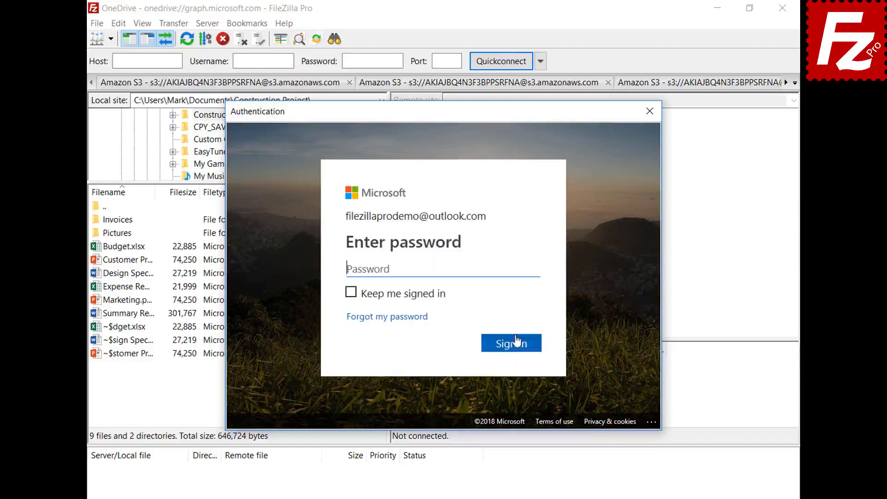
{"action": "type", "text": "*********"}
{"action": "left_click", "coordinate": [514, 345]}
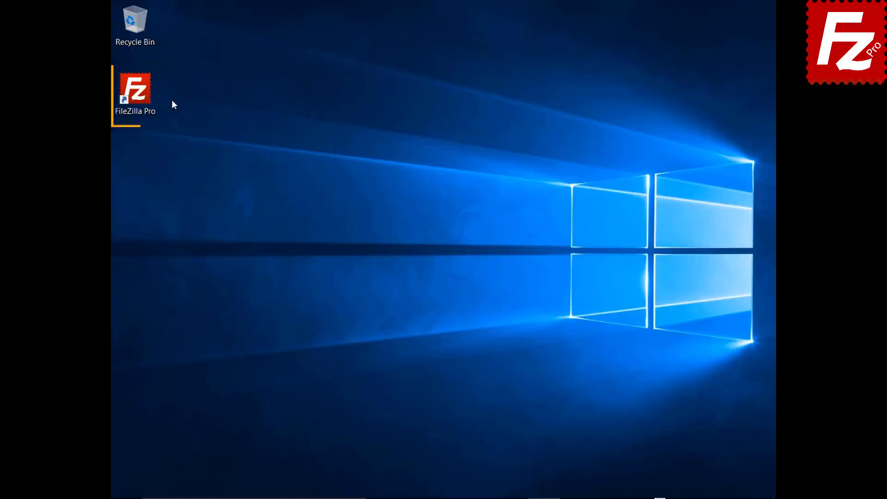
{"action": "double_click", "coordinate": [139, 95]}
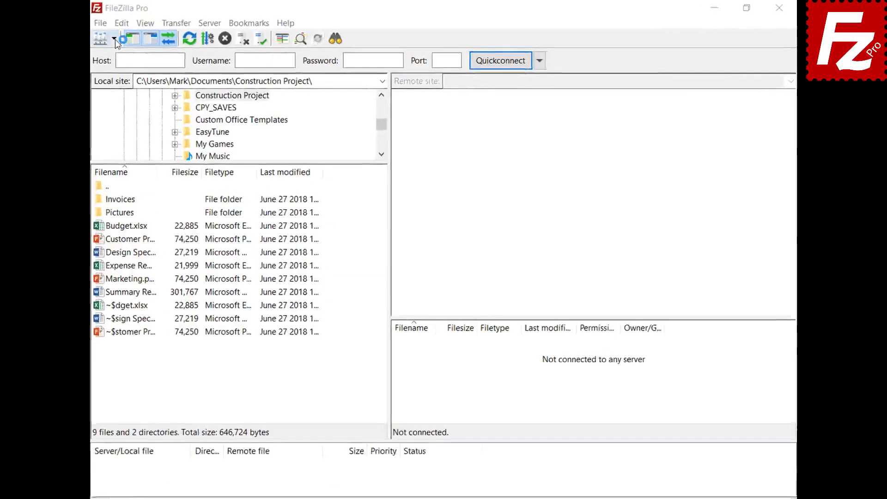
{"action": "left_click", "coordinate": [114, 39]}
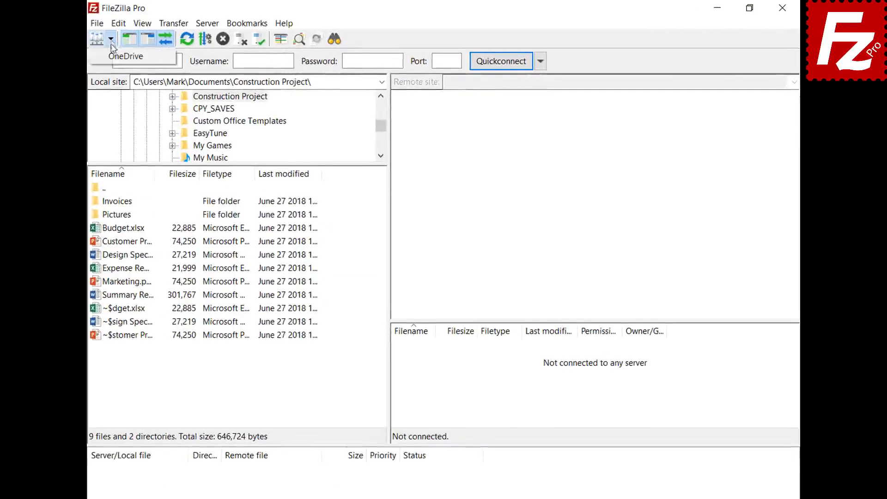
{"action": "left_click", "coordinate": [114, 55]}
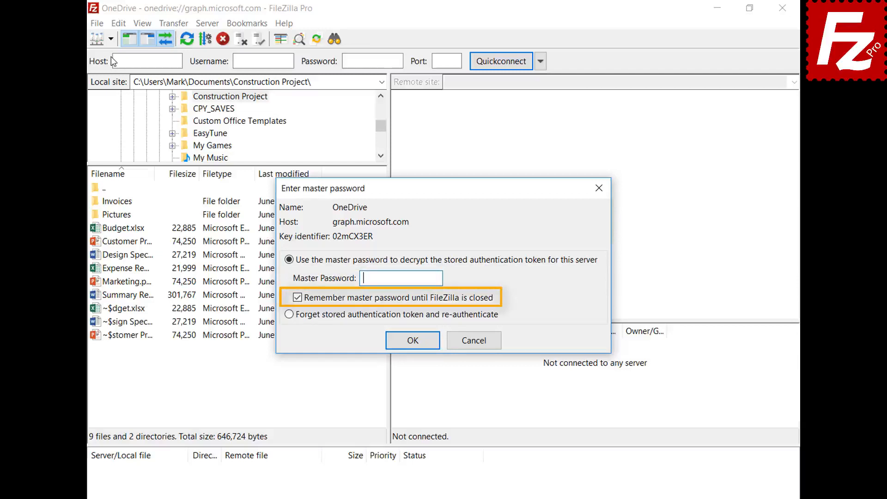
{"action": "key", "text": "ctrl+v"}
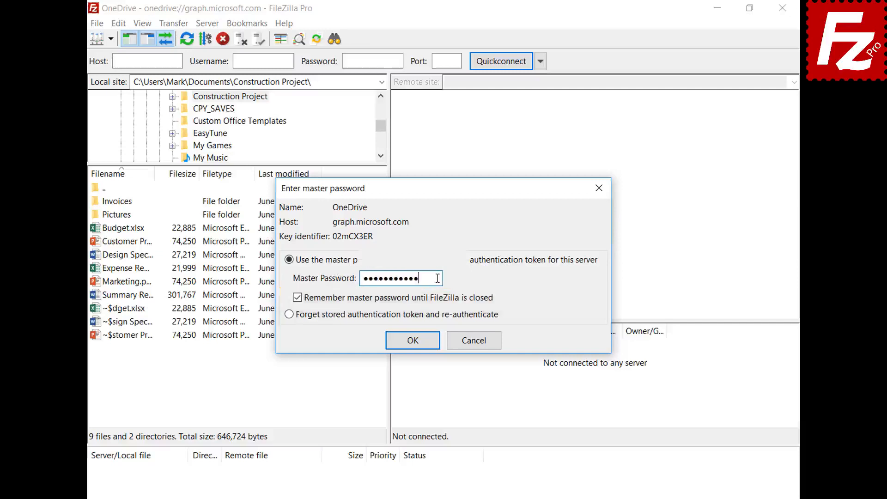
{"action": "left_click", "coordinate": [413, 341]}
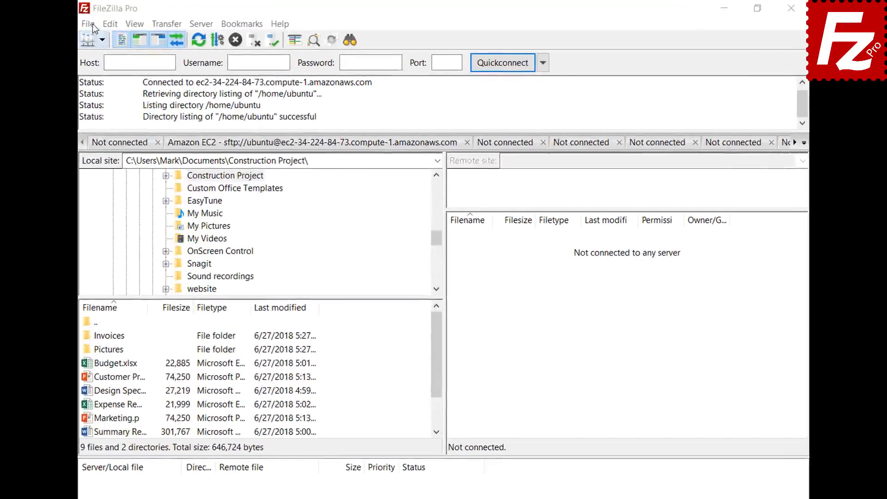
- Create a new site named B2 using the Backblaze B2 protocol
{"action": "left_click", "coordinate": [87, 24]}
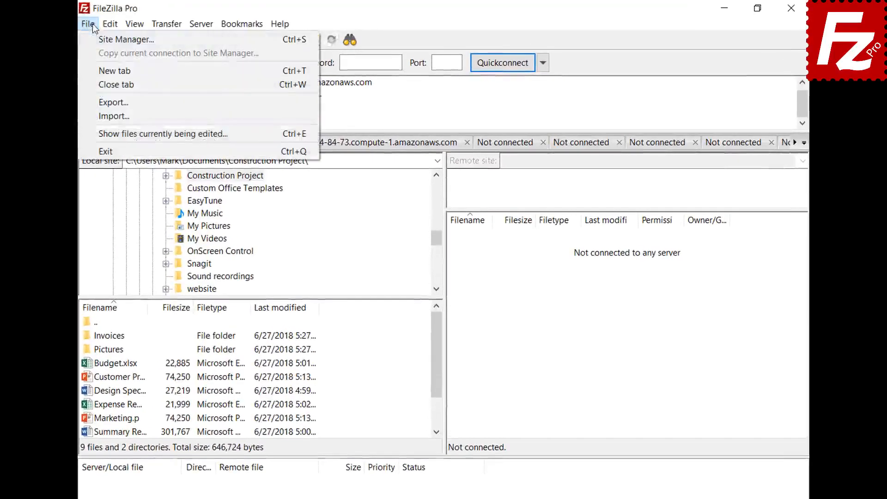
{"action": "left_click", "coordinate": [96, 37]}
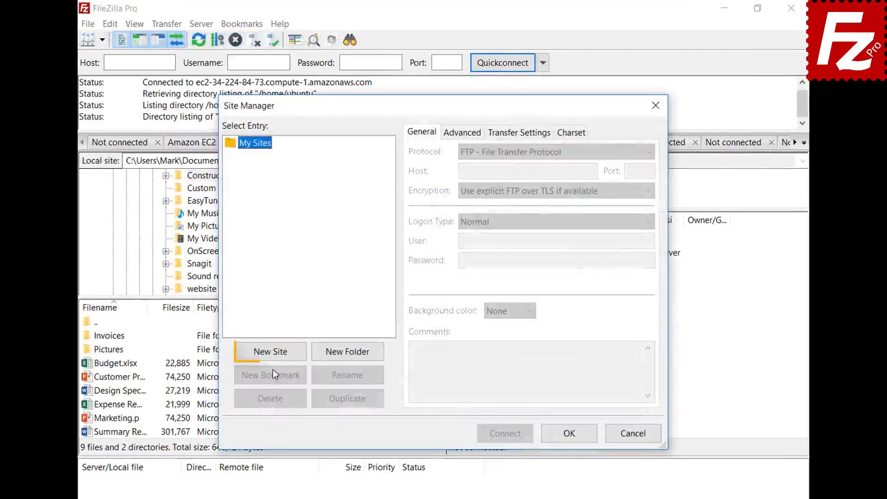
{"action": "left_click", "coordinate": [273, 354]}
{"action": "type", "text": "B2"}
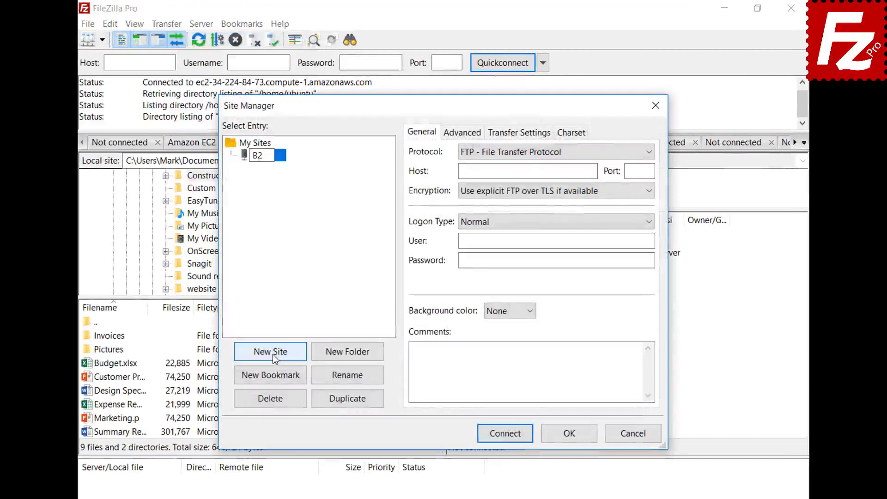
{"action": "left_click", "coordinate": [527, 151]}
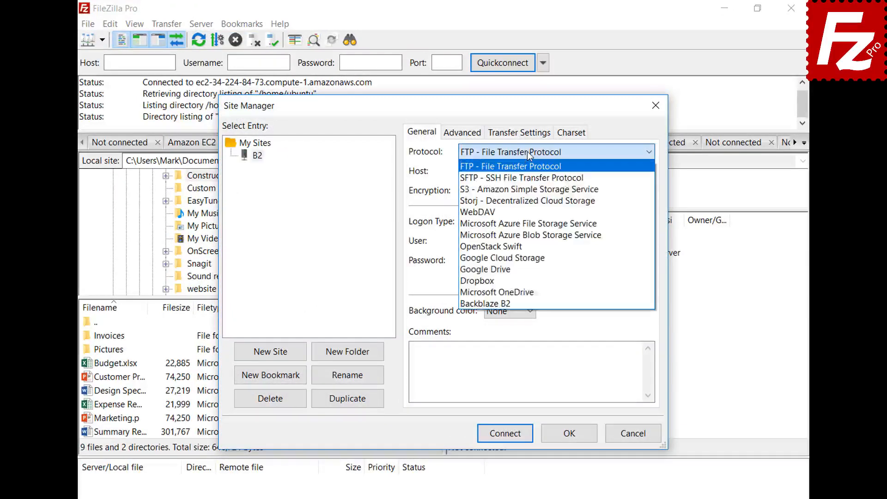
{"action": "left_click", "coordinate": [529, 303]}
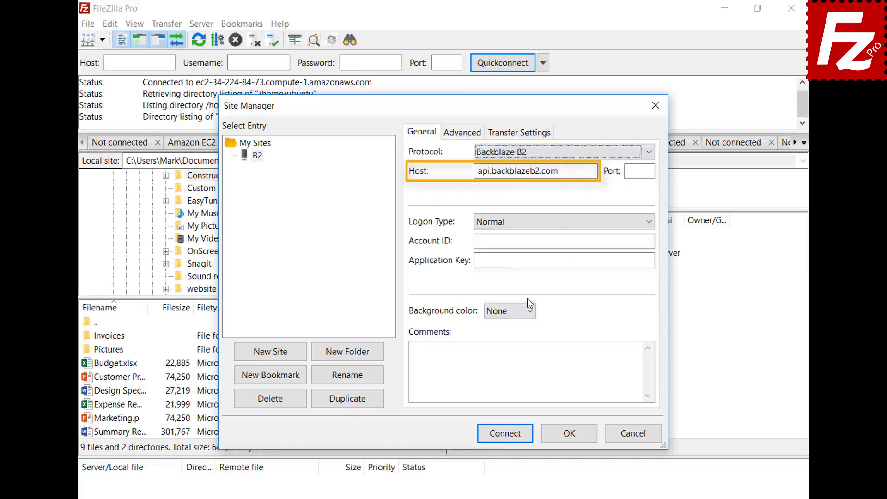
- Paste the account ID and application key into the B2 site and connect
{"action": "left_click", "coordinate": [652, 242]}
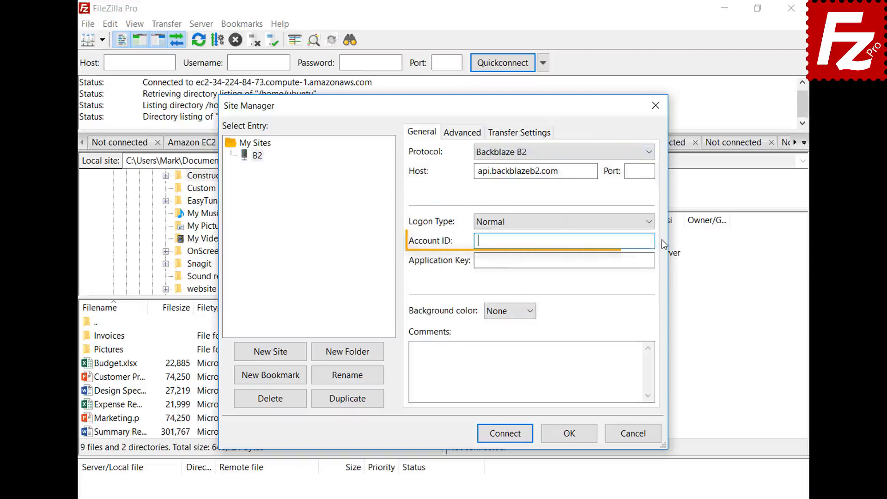
{"action": "type", "text": "17939b0a698e"}
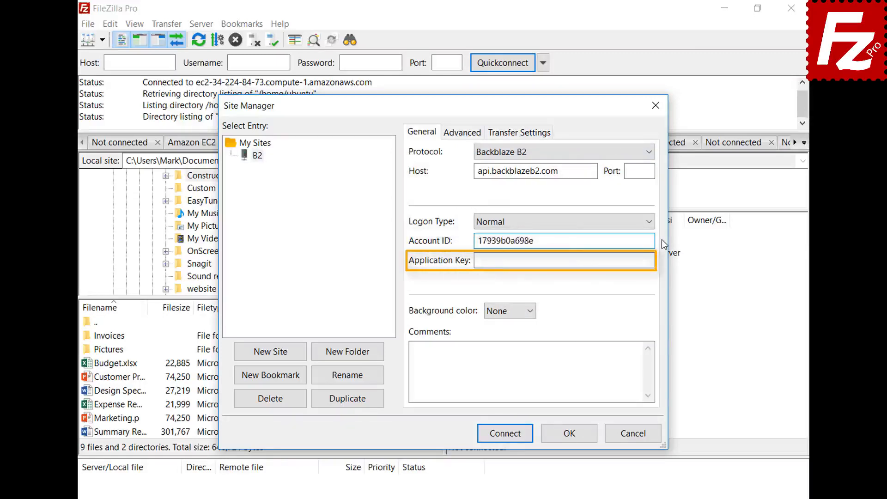
{"action": "key", "text": "Tab"}
{"action": "key", "text": "ctrl+v"}
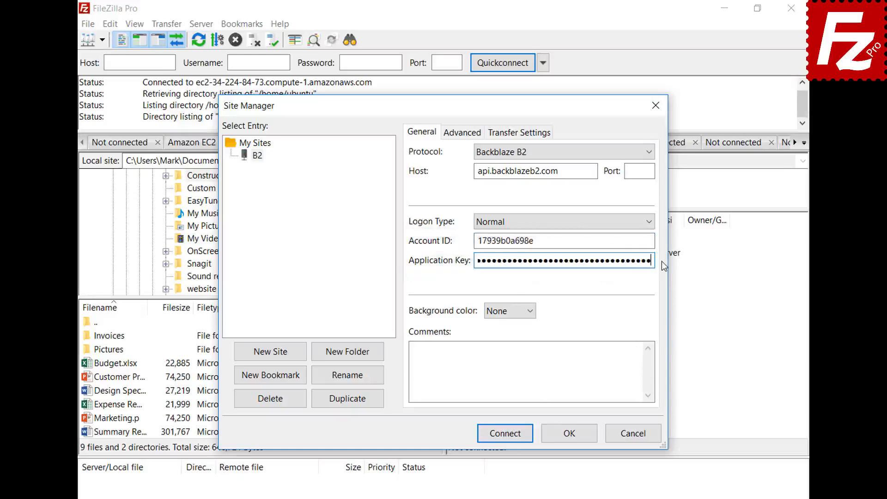
{"action": "left_click", "coordinate": [510, 439]}
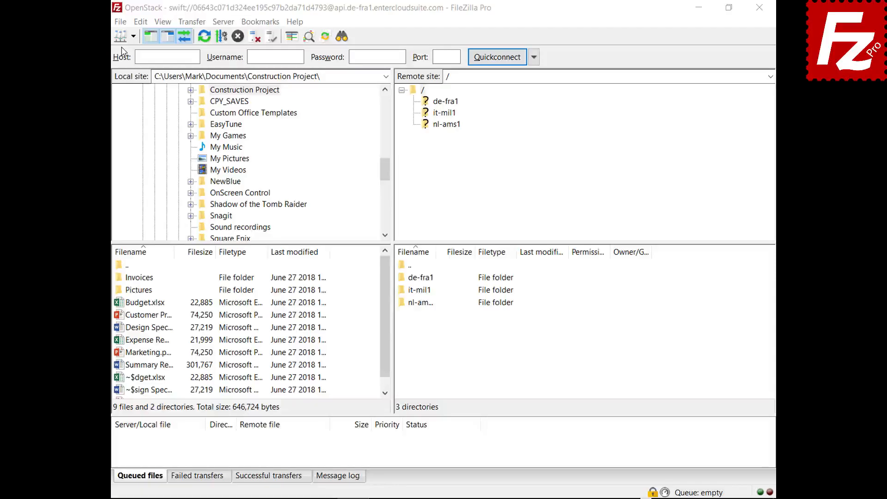
- Create a new site named WebDav using the WebDAV protocol
{"action": "left_click", "coordinate": [120, 22]}
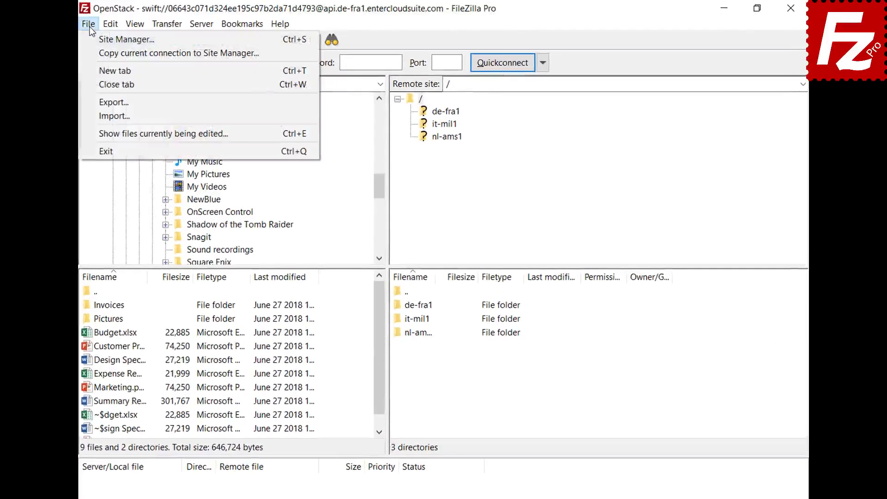
{"action": "left_click", "coordinate": [91, 39]}
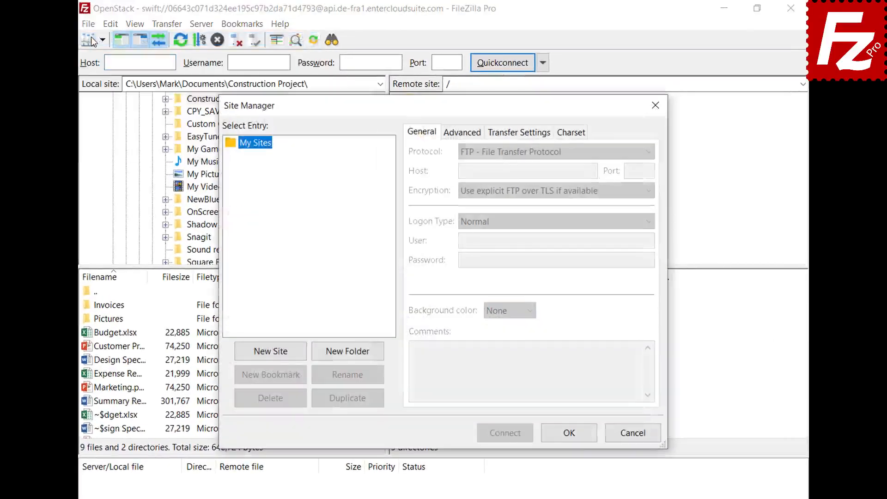
{"action": "left_click", "coordinate": [273, 357]}
{"action": "type", "text": "WebDav"}
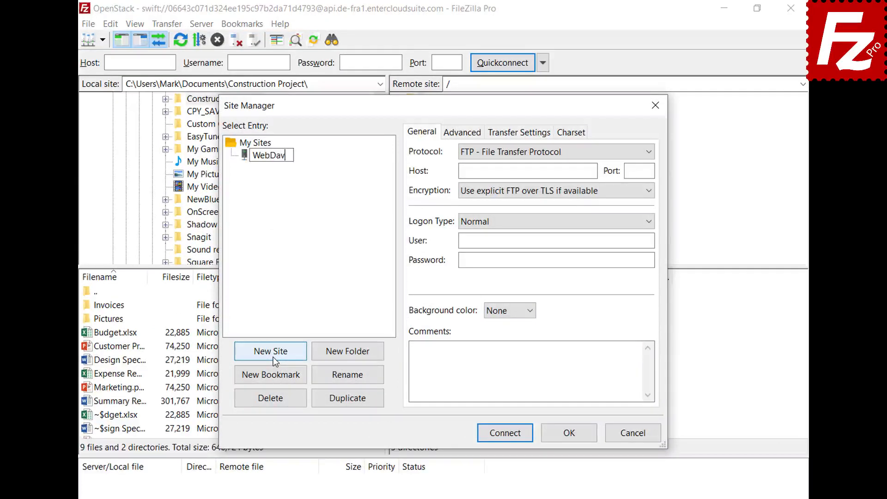
{"action": "key", "text": "Return"}
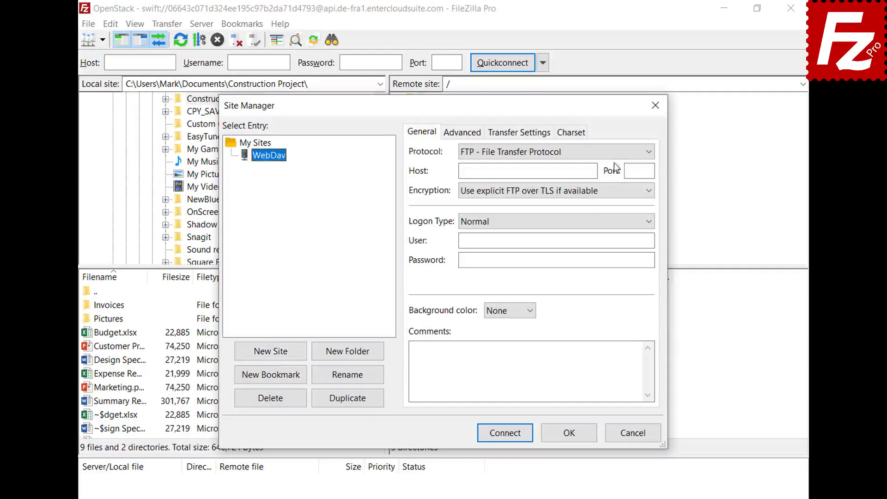
{"action": "left_click", "coordinate": [615, 151]}
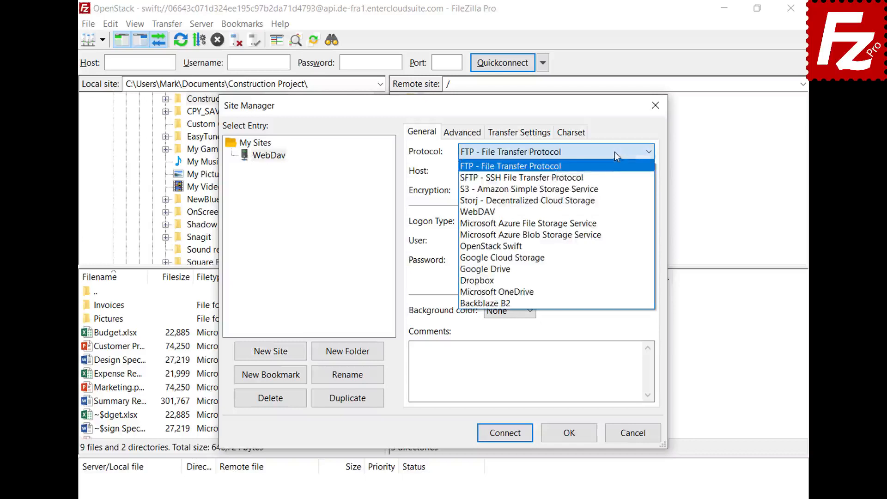
{"action": "left_click", "coordinate": [609, 210]}
- Set host webdav.opendrive.com, fill in the user e-mail and password, and connect
{"action": "left_click", "coordinate": [593, 171]}
{"action": "type", "text": "webdav.opendrive.com"}
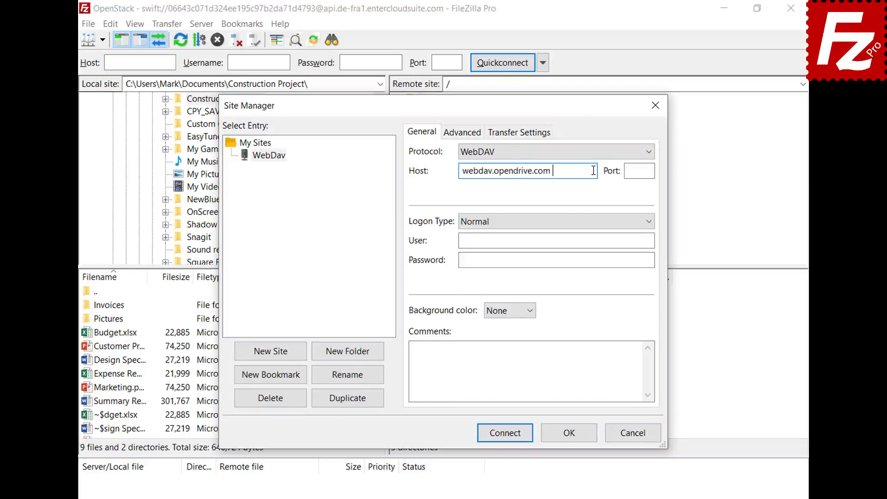
{"action": "left_click", "coordinate": [644, 240]}
{"action": "key", "text": "ctrl+v"}
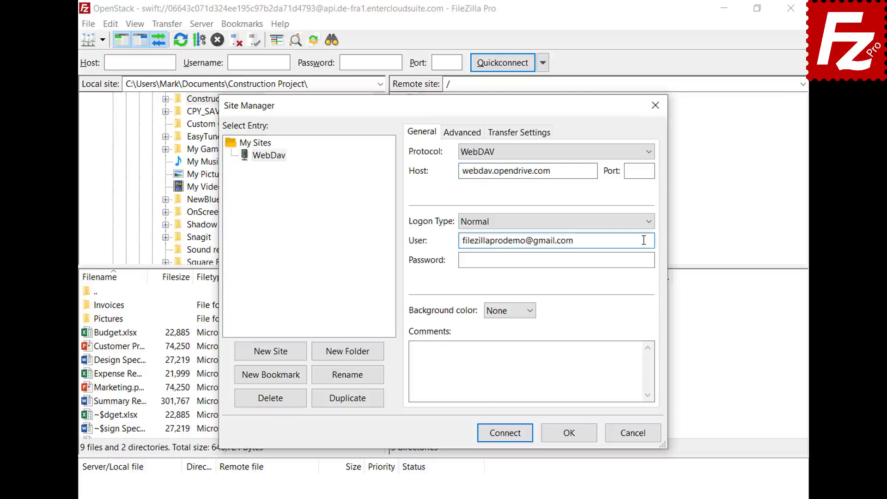
{"action": "left_click", "coordinate": [641, 260]}
{"action": "key", "text": "ctrl+v"}
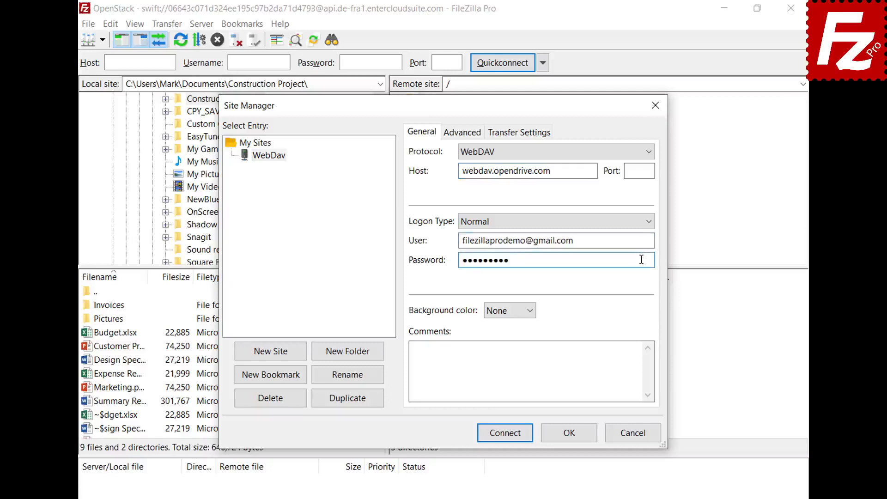
{"action": "left_click", "coordinate": [508, 436]}
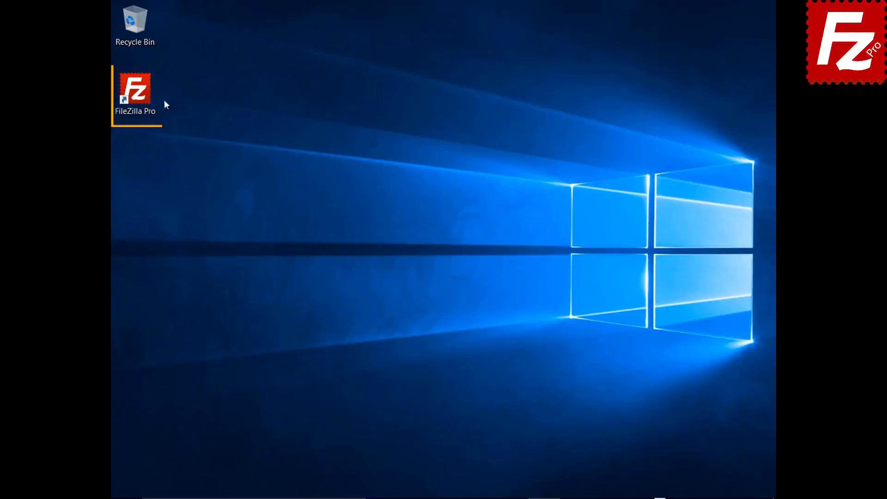
- Relaunch FileZilla Pro and create a site named OpenStack using the OpenStack Swift protocol
{"action": "double_click", "coordinate": [141, 96]}
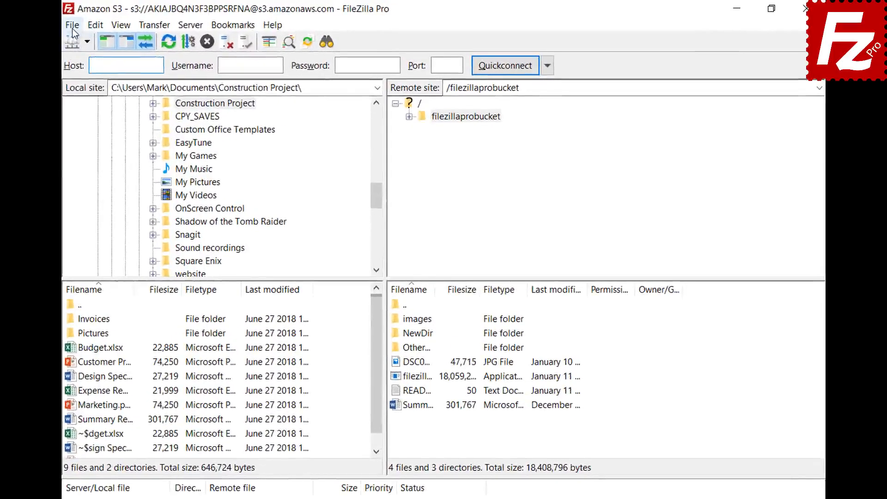
{"action": "left_click", "coordinate": [120, 25]}
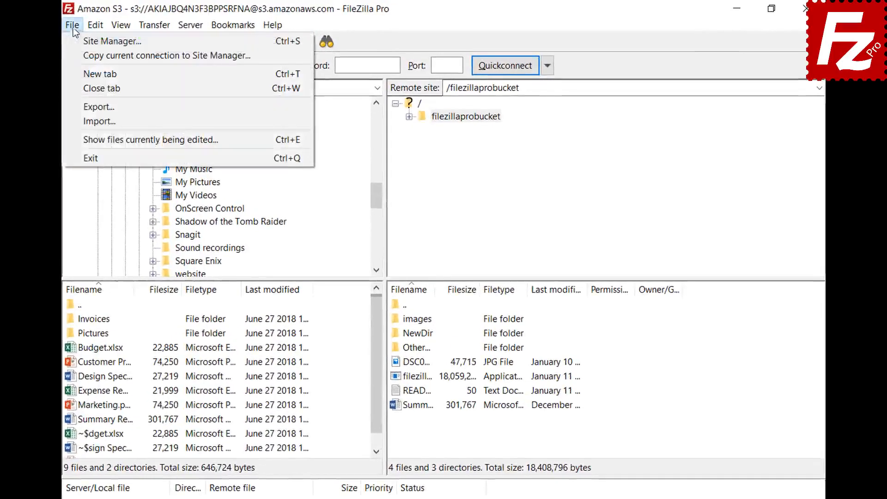
{"action": "left_click", "coordinate": [78, 43]}
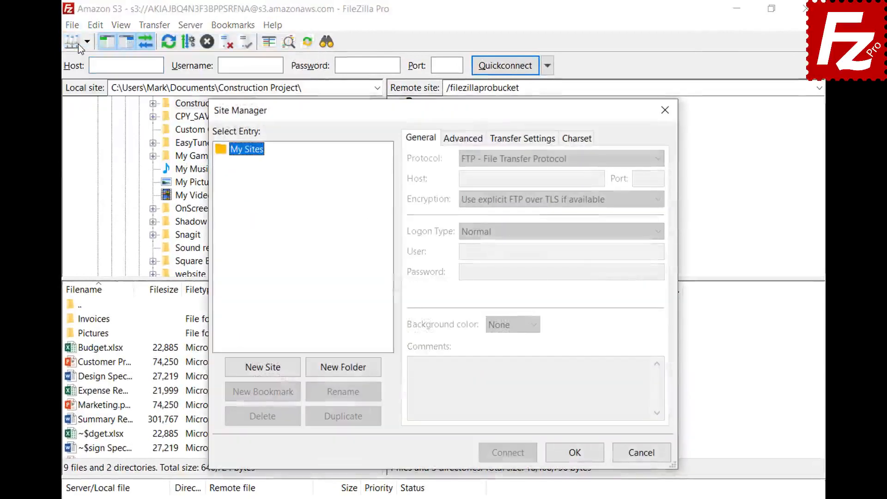
{"action": "left_click", "coordinate": [265, 371]}
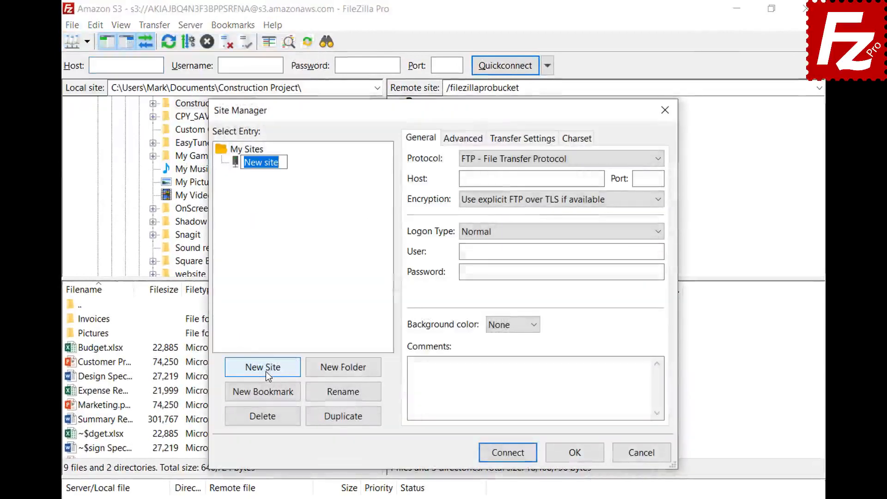
{"action": "type", "text": "OpenStack"}
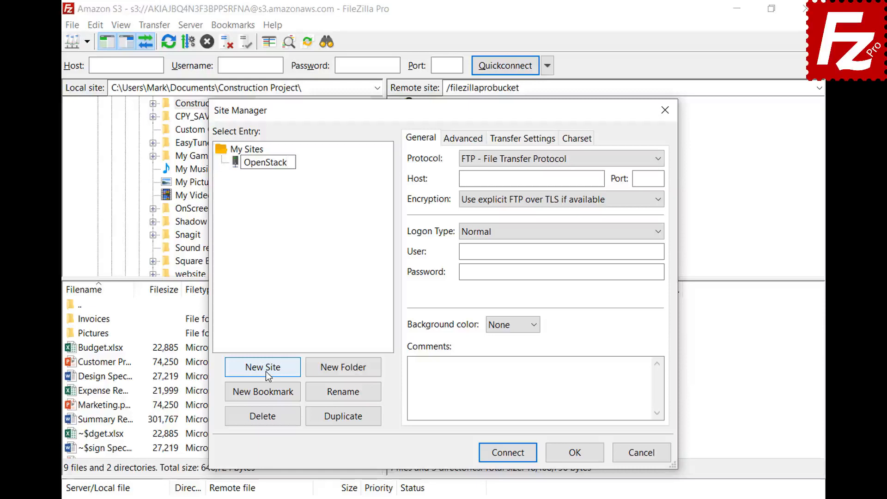
{"action": "key", "text": "Return"}
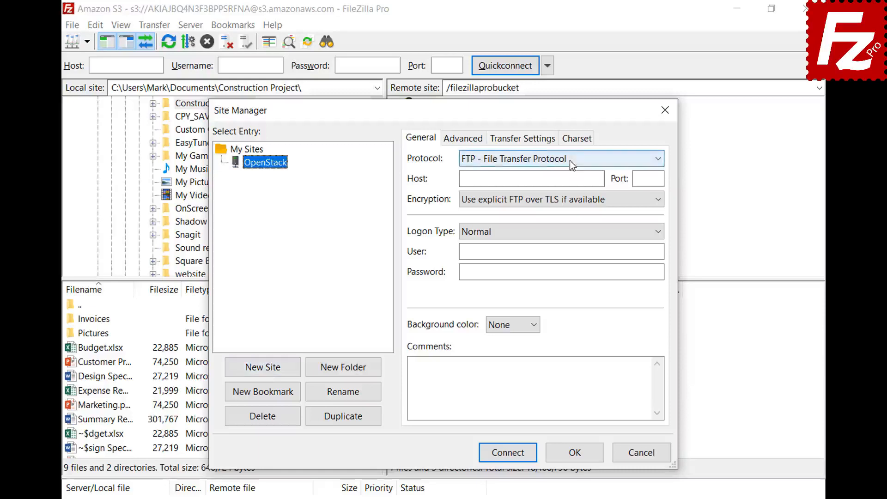
{"action": "left_click", "coordinate": [570, 159]}
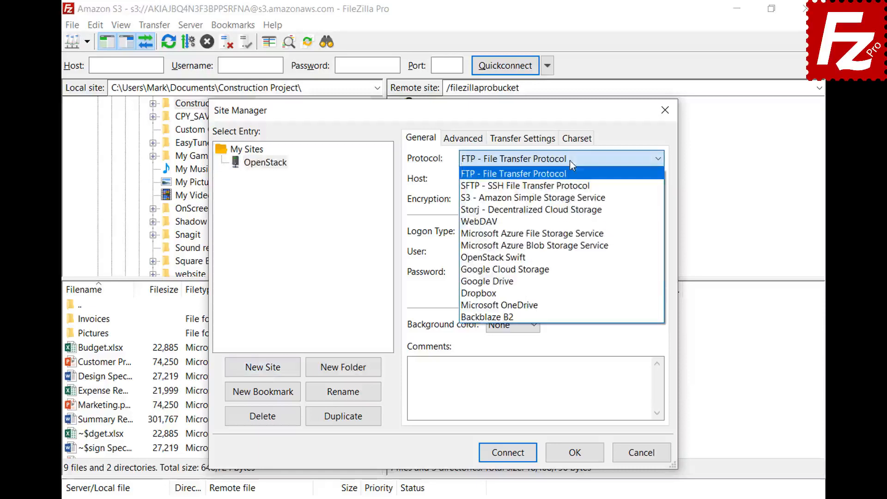
{"action": "left_click", "coordinate": [569, 257]}
- Fill in identity host, path /v2.0/tokens, project ID, user and password, then connect
{"action": "left_click", "coordinate": [600, 178]}
{"action": "key", "text": "ctrl+v"}
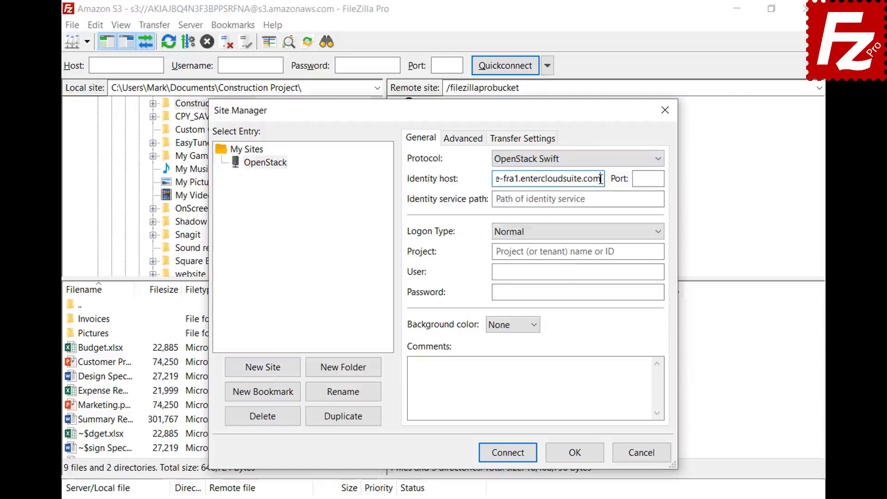
{"action": "left_click", "coordinate": [653, 199]}
{"action": "type", "text": "/v2.0/tokens"}
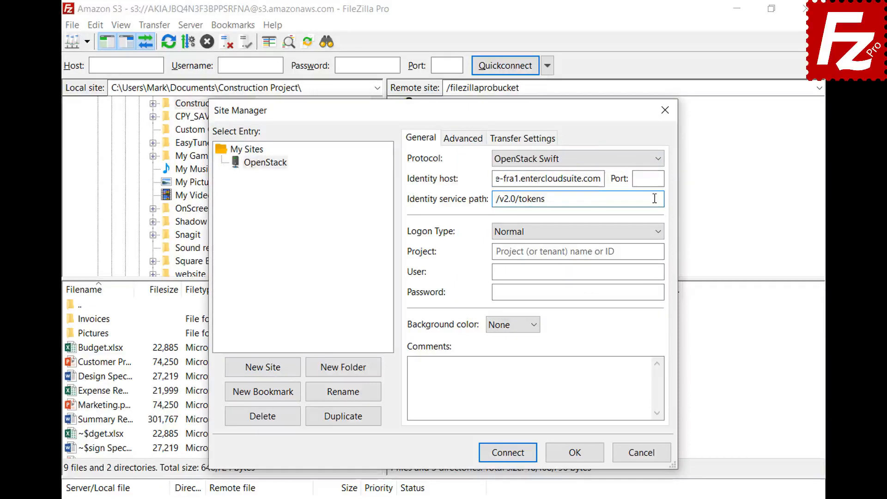
{"action": "left_click", "coordinate": [658, 252]}
{"action": "type", "text": "06643c071d324ee195c97b2da71d4793"}
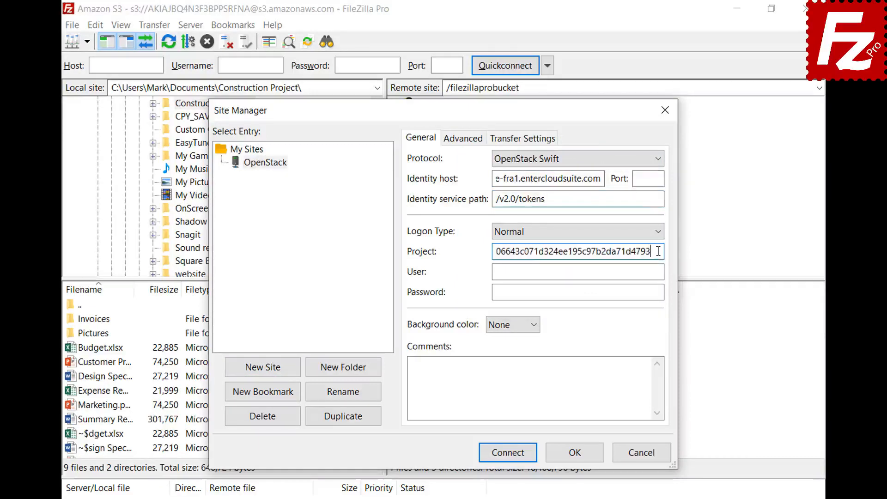
{"action": "left_click", "coordinate": [659, 272]}
{"action": "key", "text": "ctrl+v"}
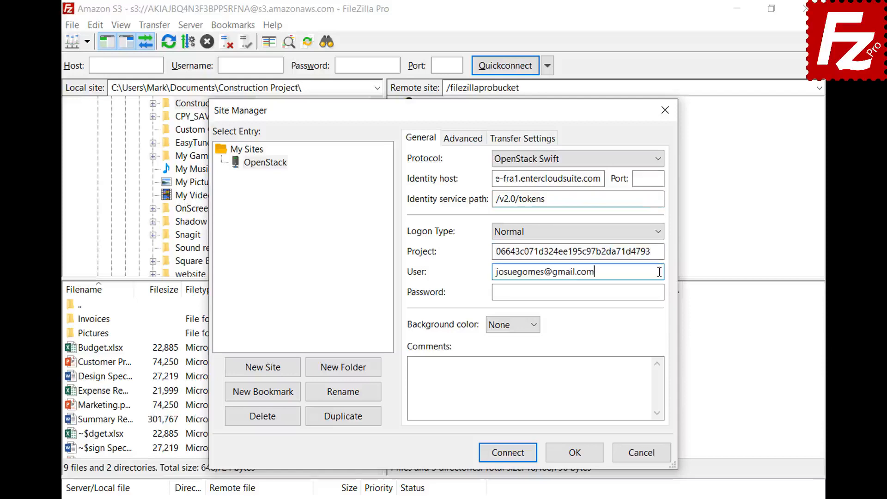
{"action": "left_click", "coordinate": [661, 292]}
{"action": "key", "text": "ctrl+v"}
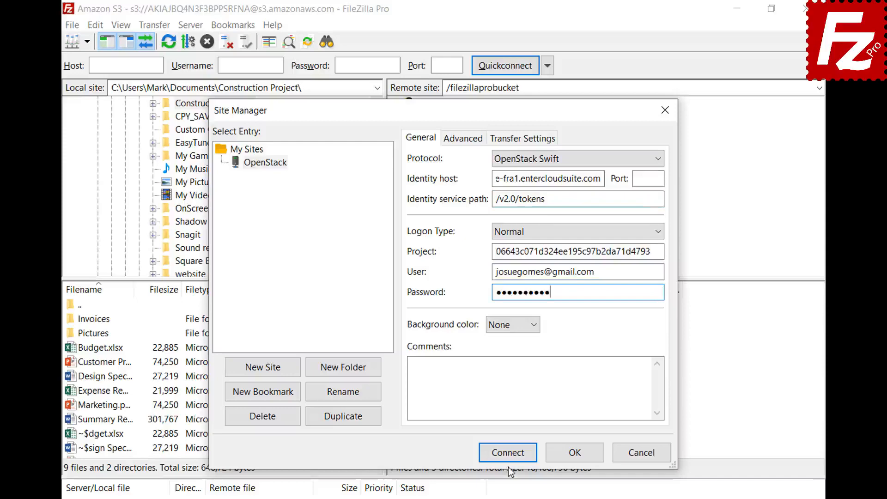
{"action": "left_click", "coordinate": [509, 453]}
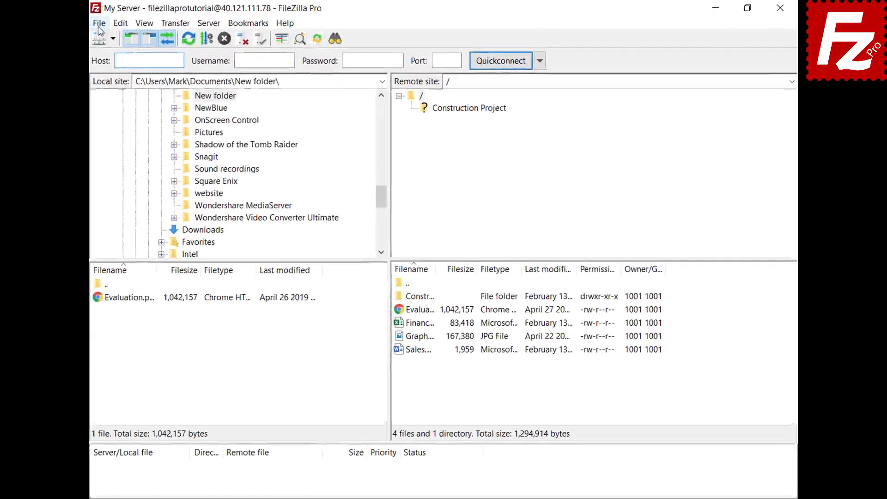
- Add a site named Box with the Box protocol and connect to it
{"action": "left_click", "coordinate": [122, 22]}
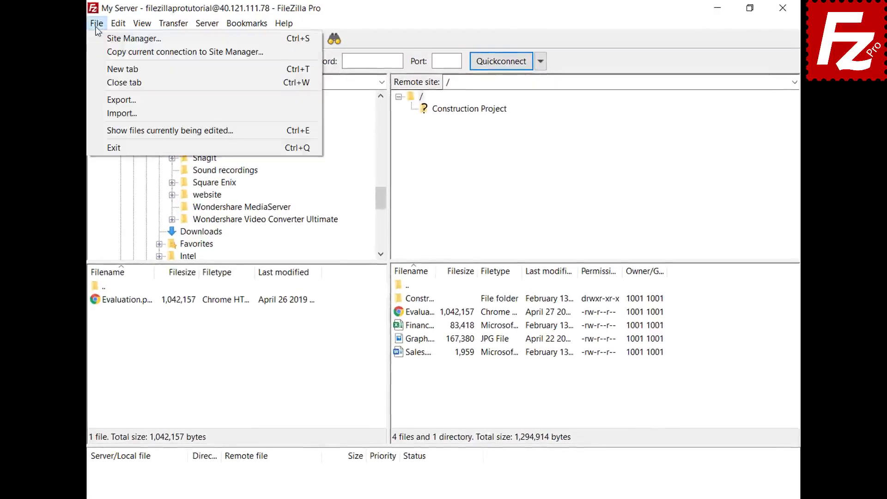
{"action": "left_click", "coordinate": [96, 40]}
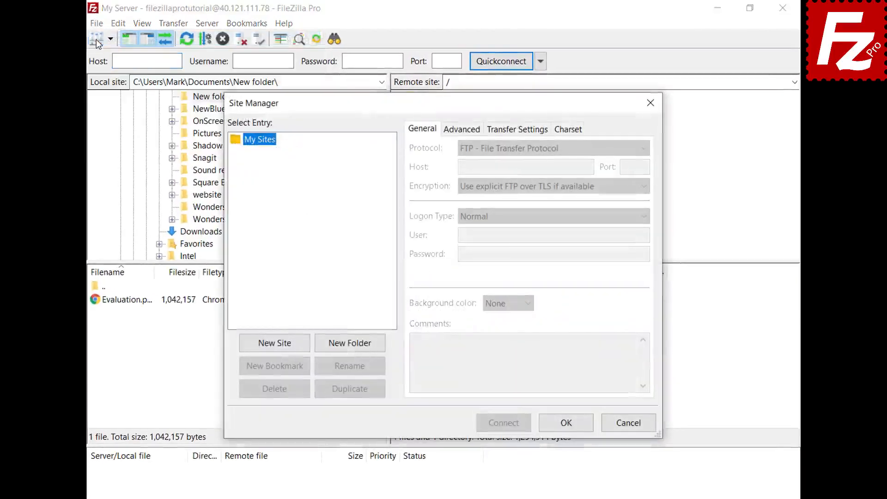
{"action": "left_click", "coordinate": [275, 348]}
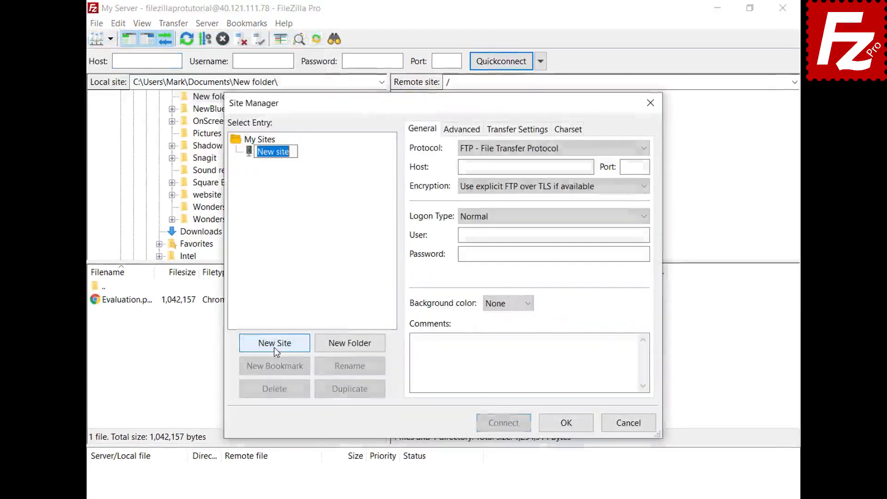
{"action": "type", "text": "Box"}
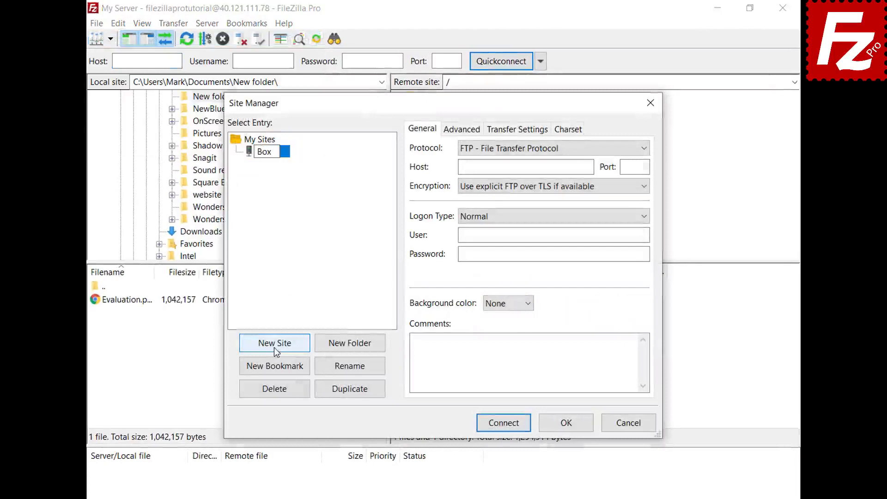
{"action": "key", "text": "Return"}
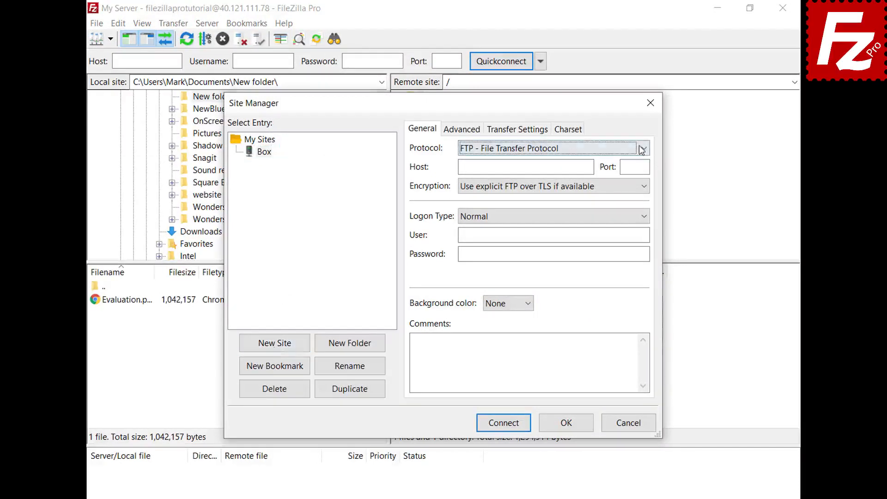
{"action": "left_click", "coordinate": [639, 147]}
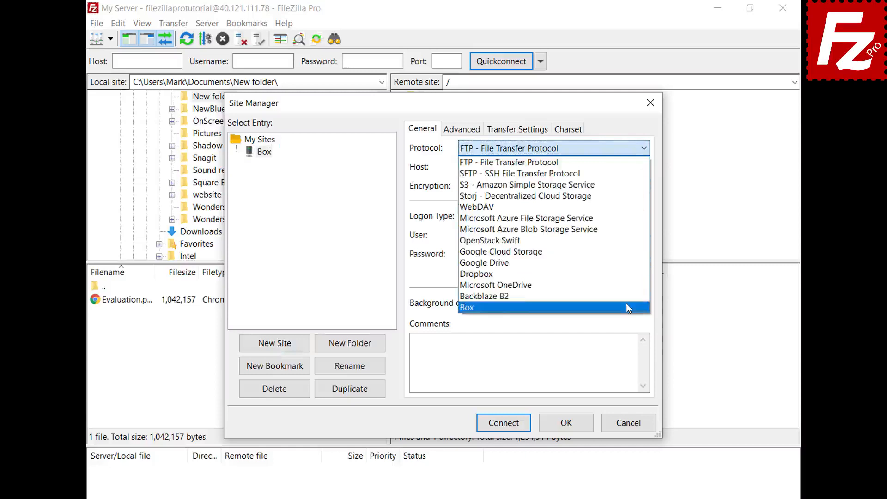
{"action": "left_click", "coordinate": [628, 308]}
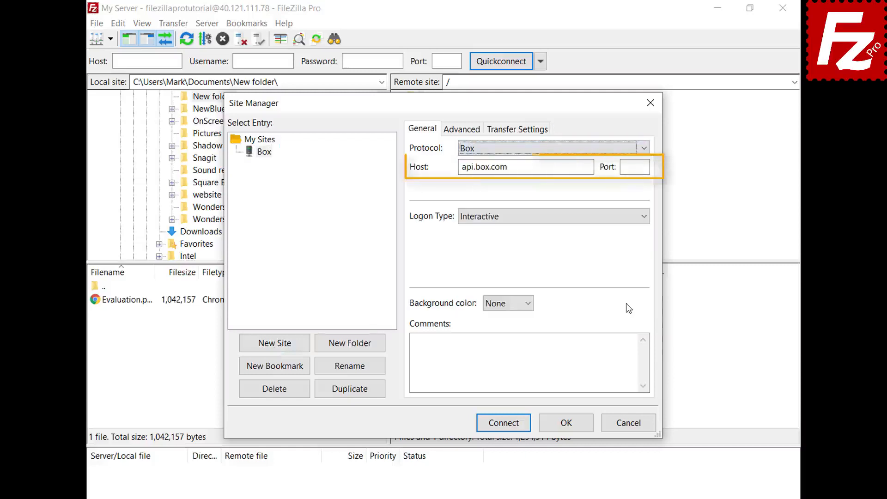
{"action": "left_click", "coordinate": [502, 423]}
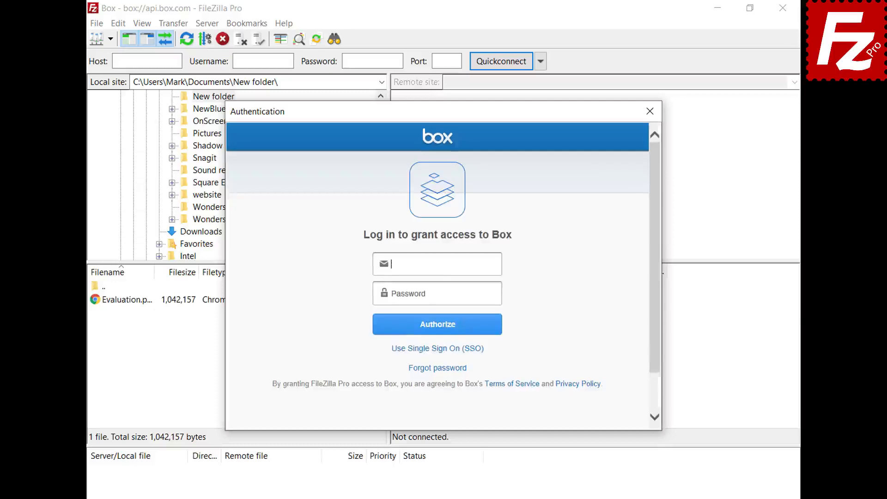
- Log in with the Box account e-mail and password, authorize, and grant FileZilla Pro access
{"action": "key", "text": "ctrl+v"}
{"action": "left_click", "coordinate": [498, 294]}
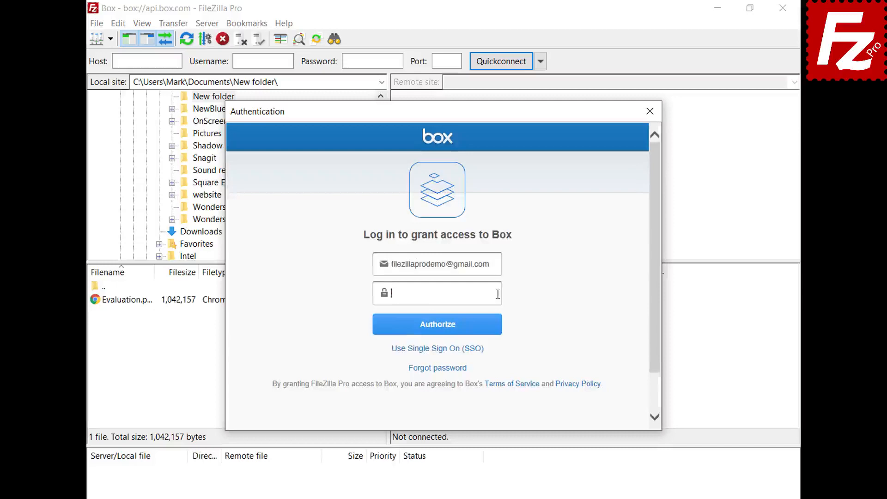
{"action": "key", "text": "ctrl+v"}
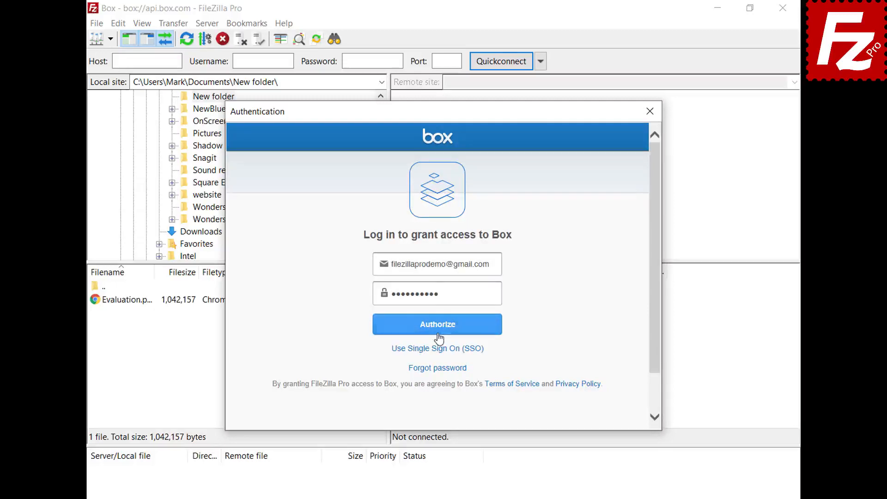
{"action": "left_click", "coordinate": [437, 332]}
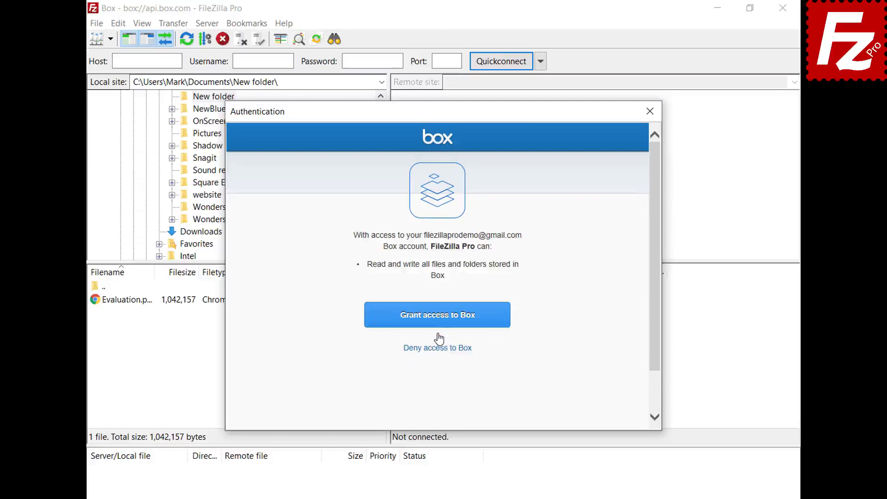
{"action": "left_click", "coordinate": [438, 323]}
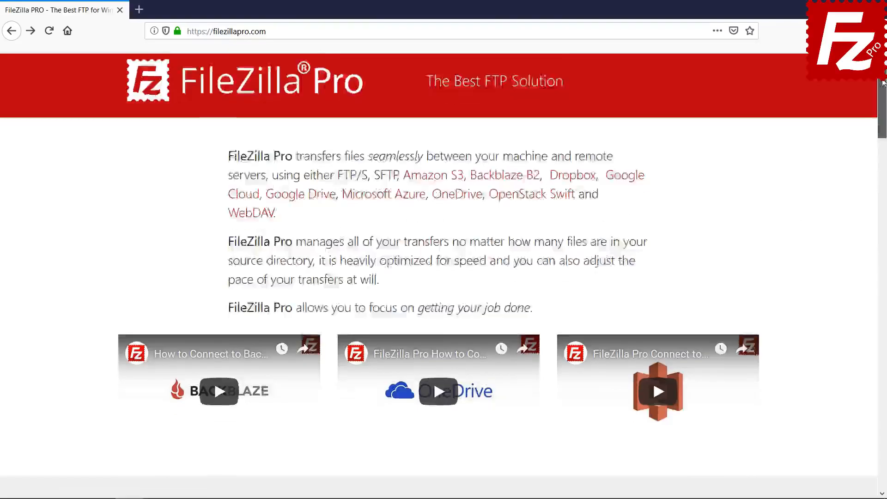
- Start buying the Windows version of FileZilla Pro and scroll through the checkout form
{"action": "scroll", "coordinate": [278, 305], "scroll_direction": "down", "scroll_amount": 8}
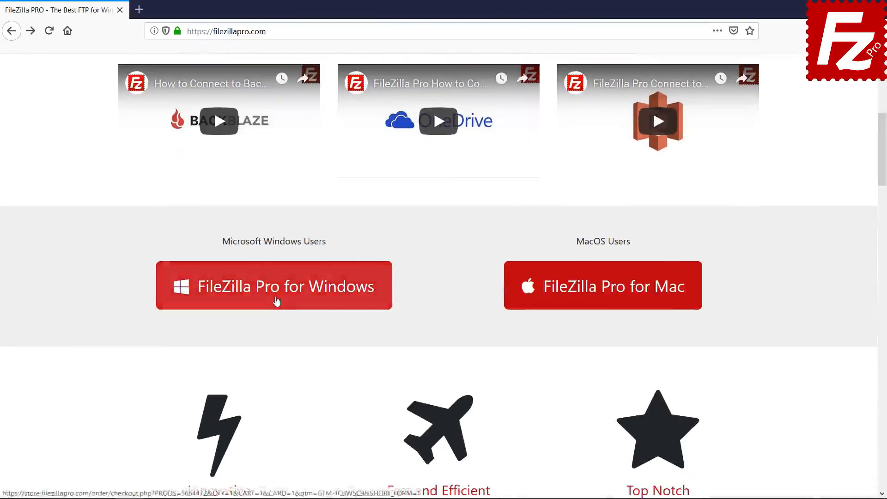
{"action": "left_click", "coordinate": [277, 301]}
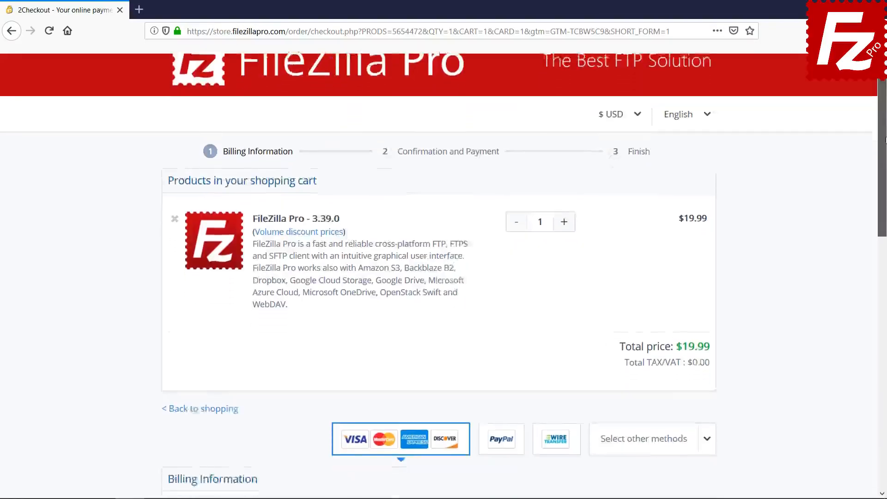
{"action": "scroll", "coordinate": [444, 278], "scroll_direction": "down", "scroll_amount": 10}
{"action": "left_click_drag", "start_coordinate": [886, 292], "coordinate": [886, 323]}
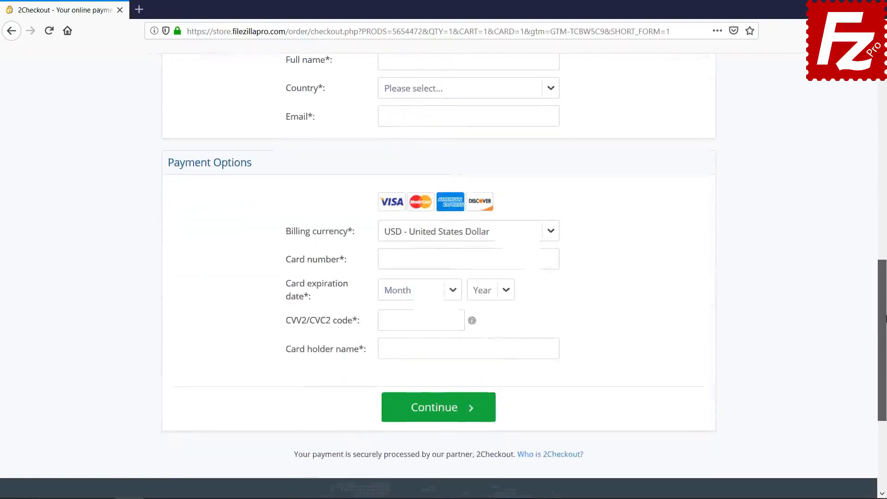